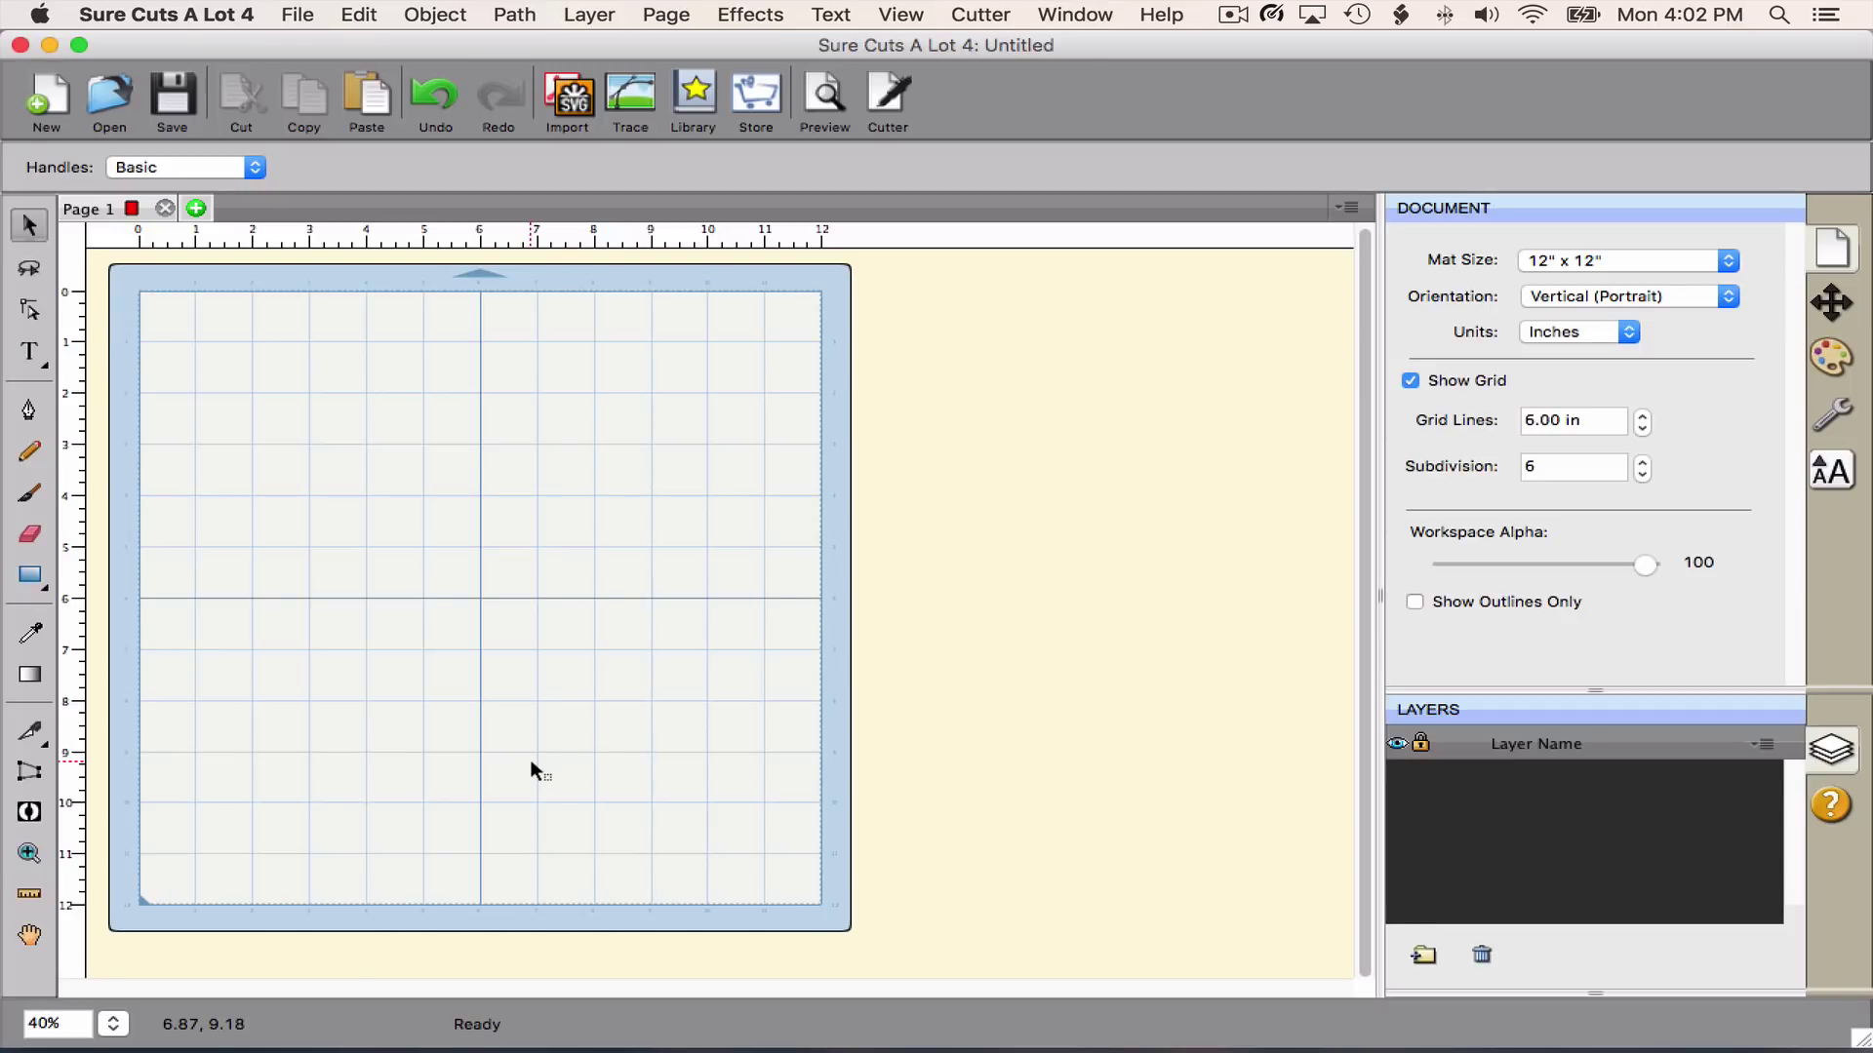
Draw a rectangle sized 5.25 in wide by 4 in tall
{"action": "left_click", "coordinate": [29, 575]}
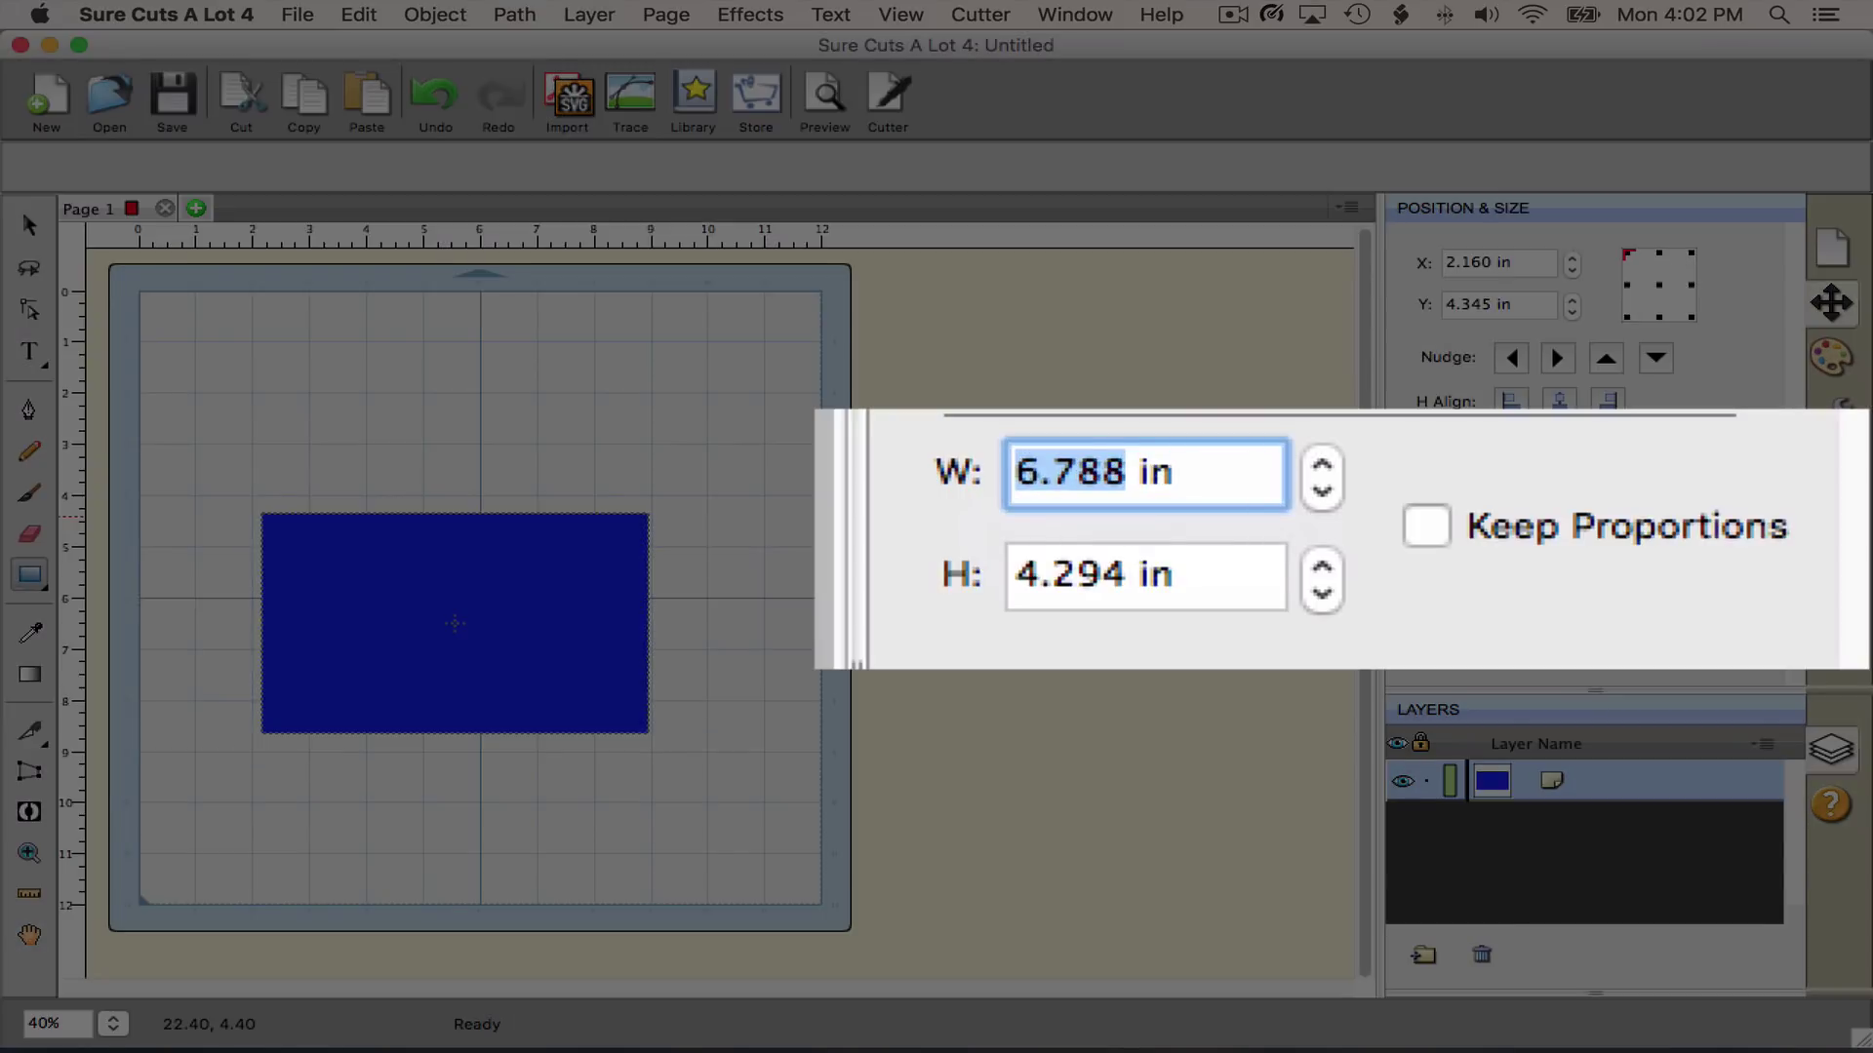
{"action": "type", "text": "5.2"}
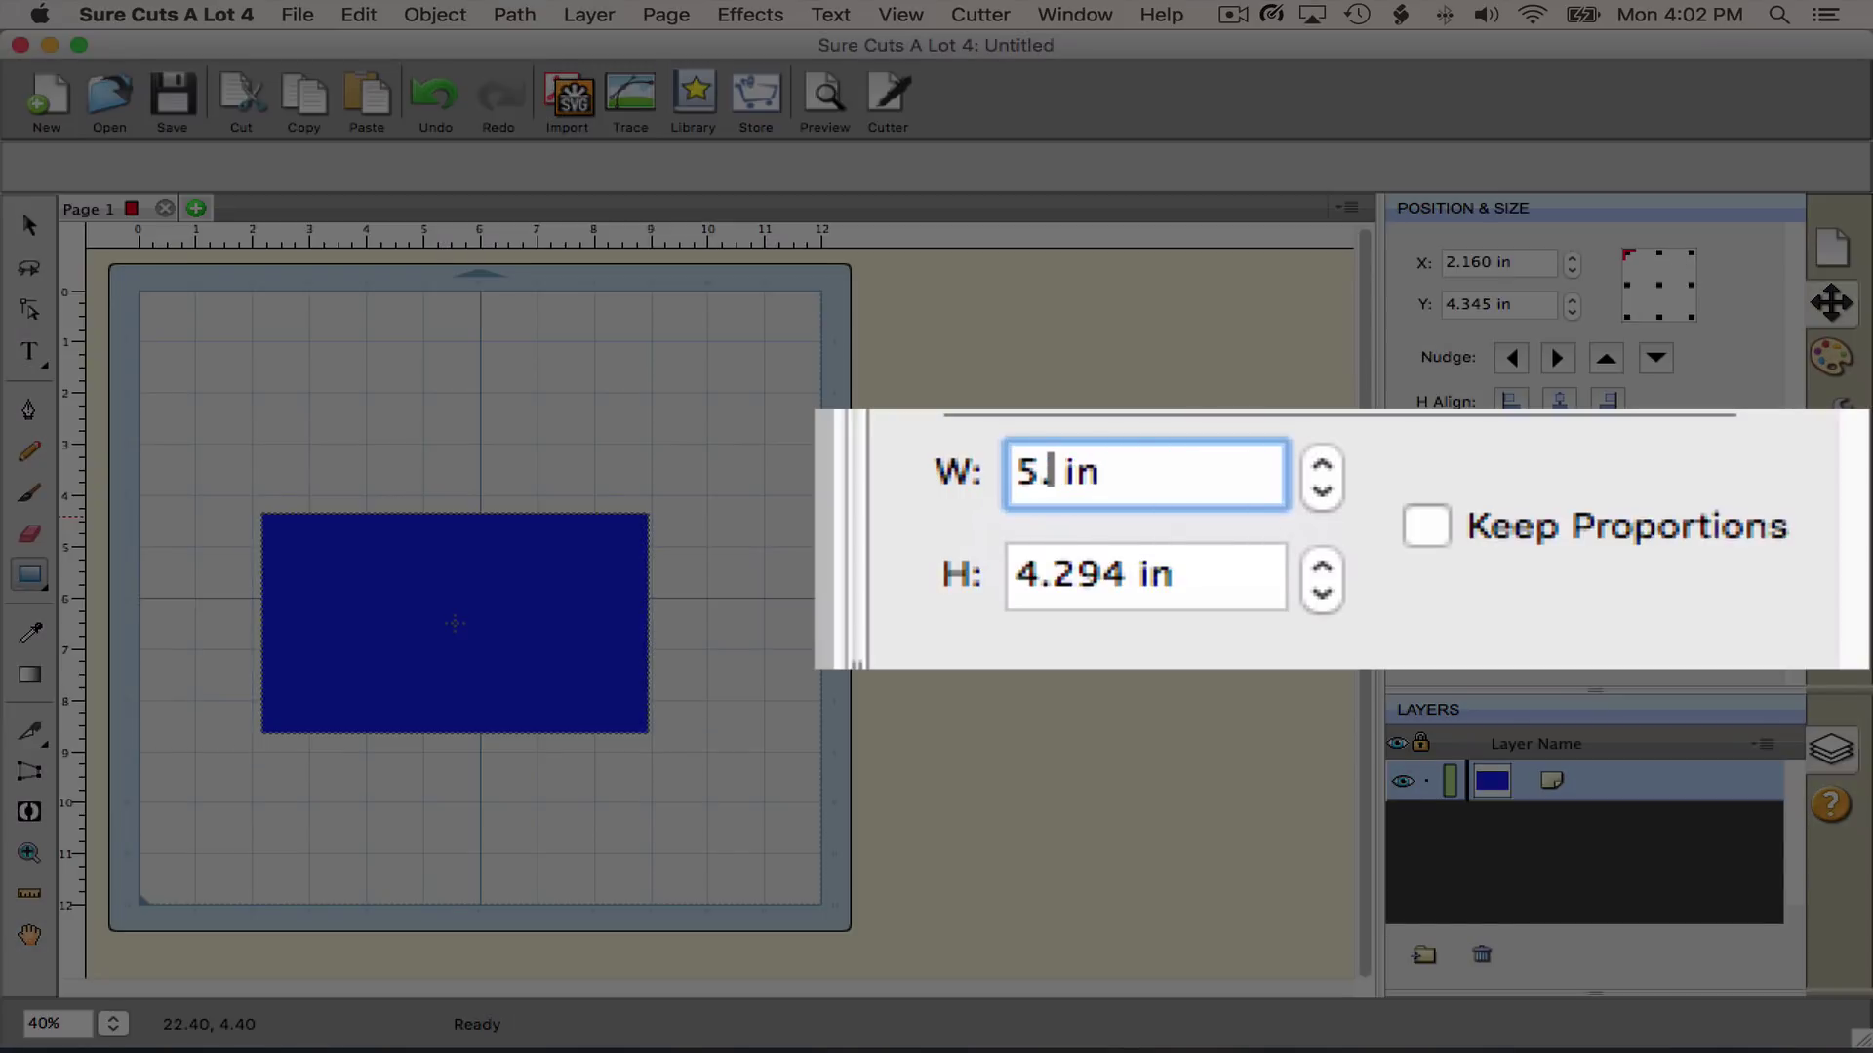
{"action": "type", "text": "5"}
{"action": "left_click", "coordinate": [1045, 573]}
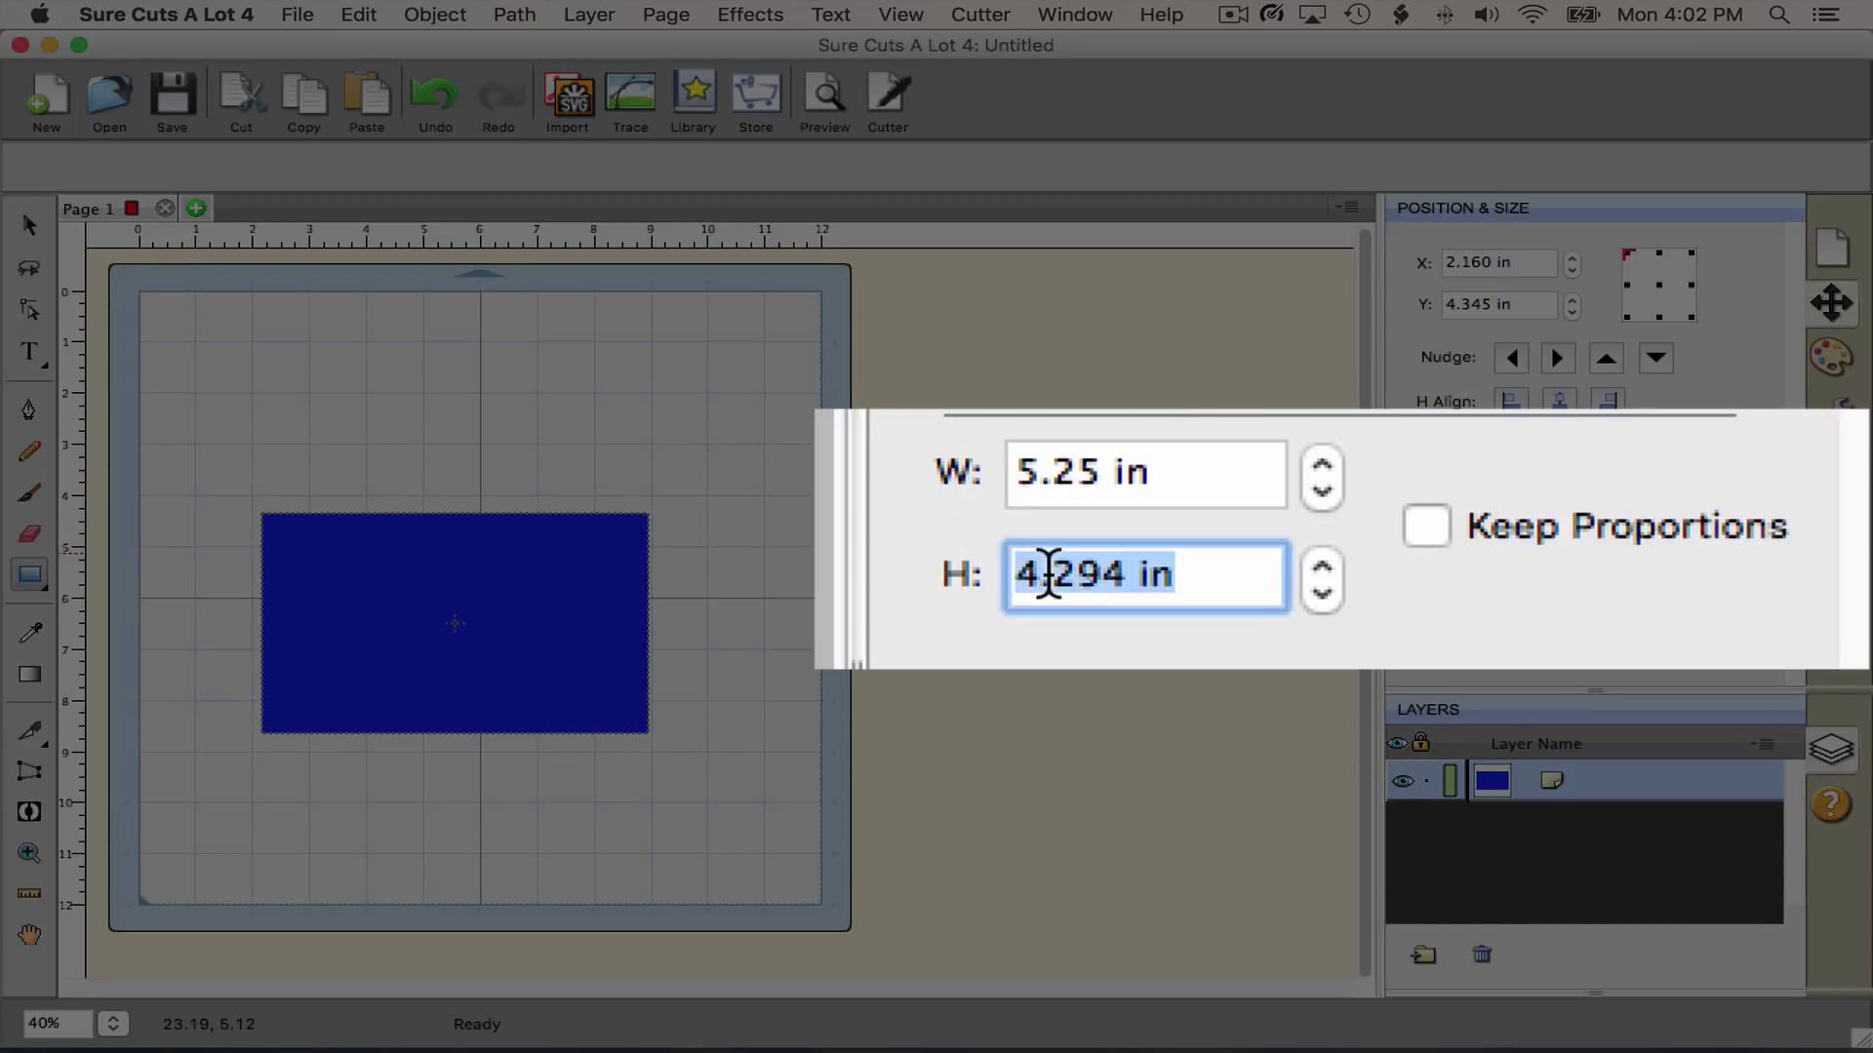
{"action": "double_click", "coordinate": [1048, 574]}
{"action": "type", "text": "4"}
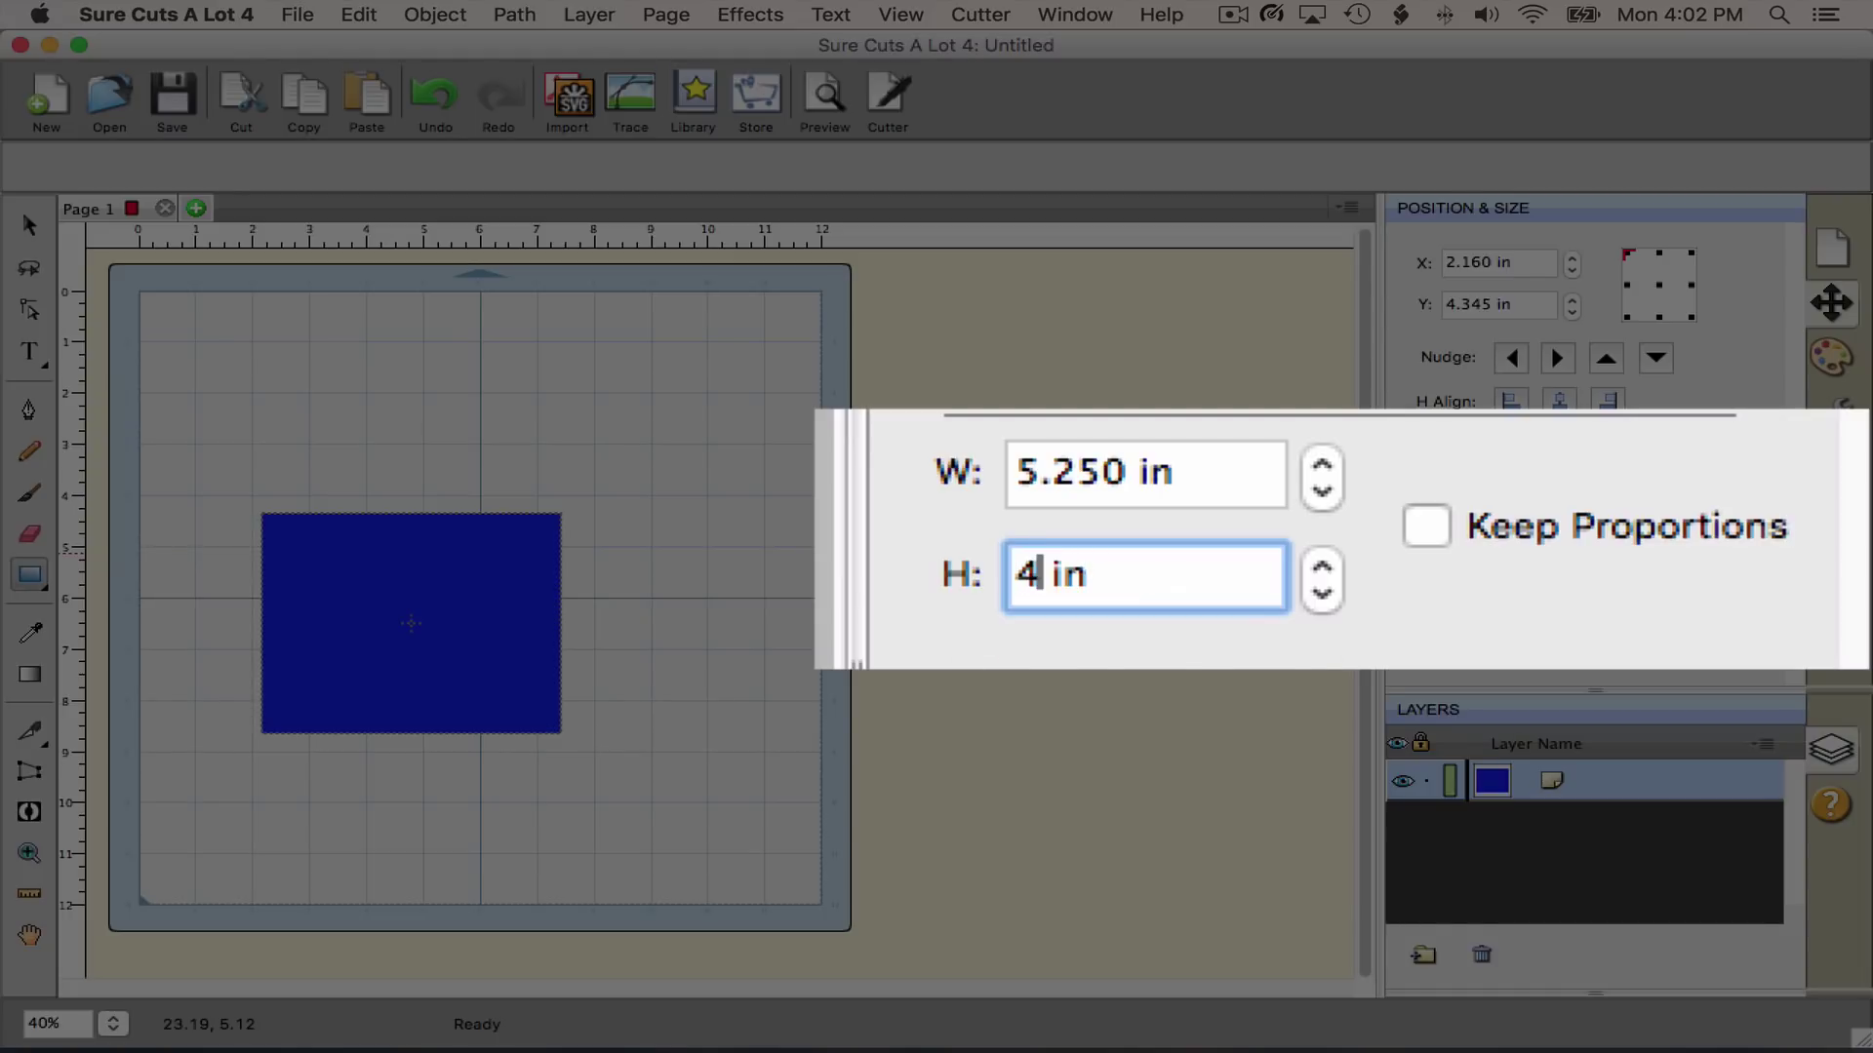
{"action": "key", "text": "Return"}
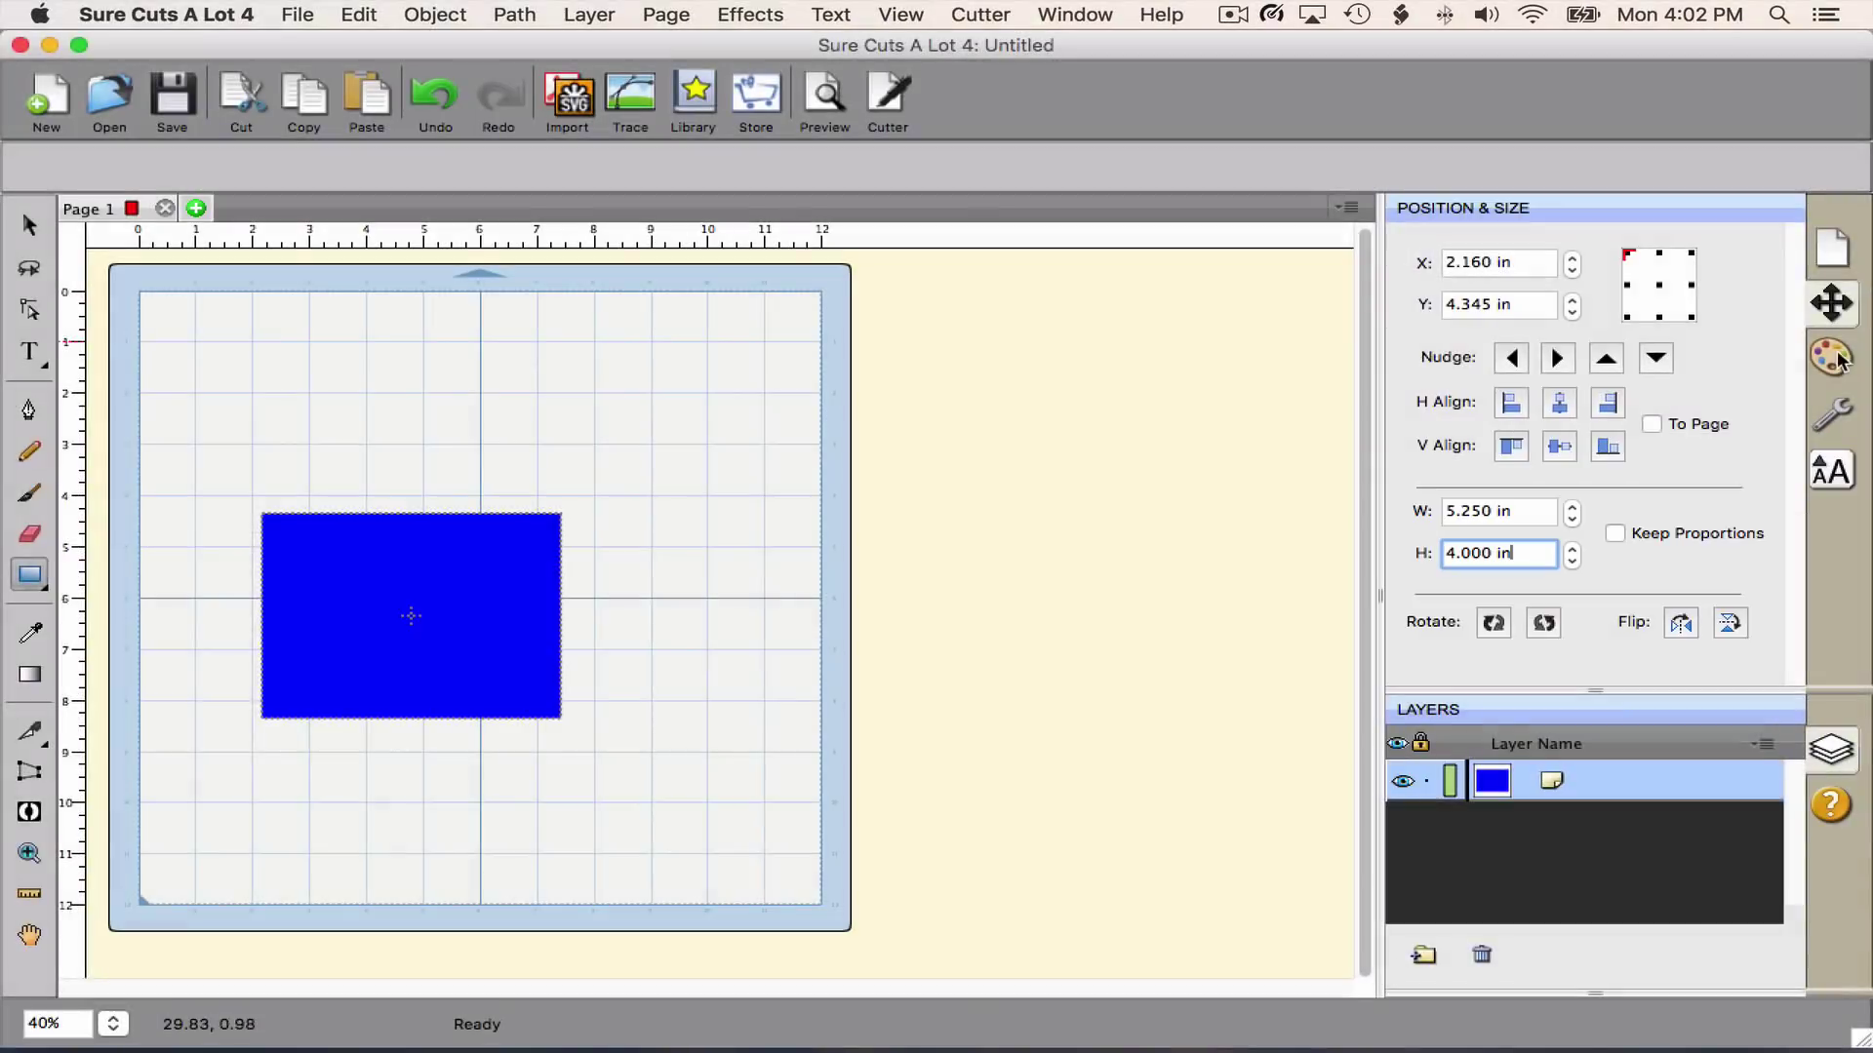
Change the rectangle's fill to the white Snow colour
{"action": "left_click", "coordinate": [1831, 357]}
{"action": "left_click", "coordinate": [1692, 264]}
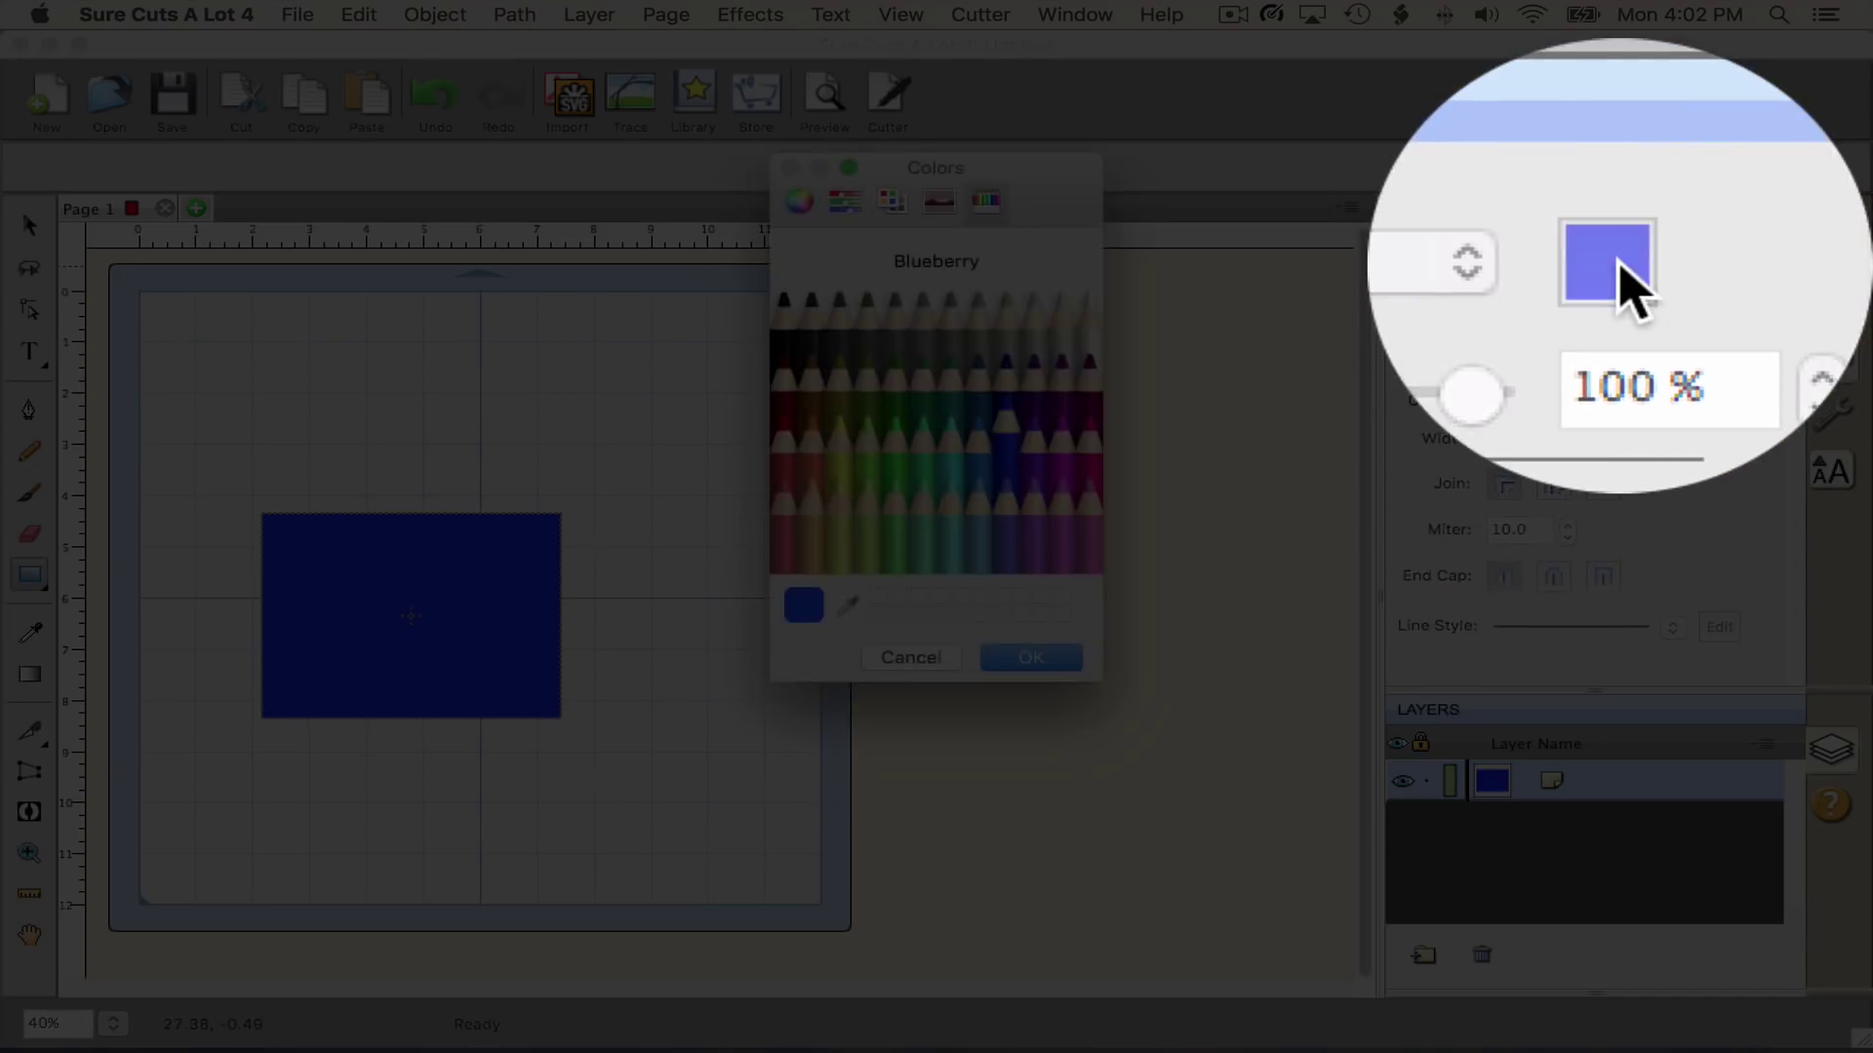
{"action": "left_click", "coordinate": [1094, 341]}
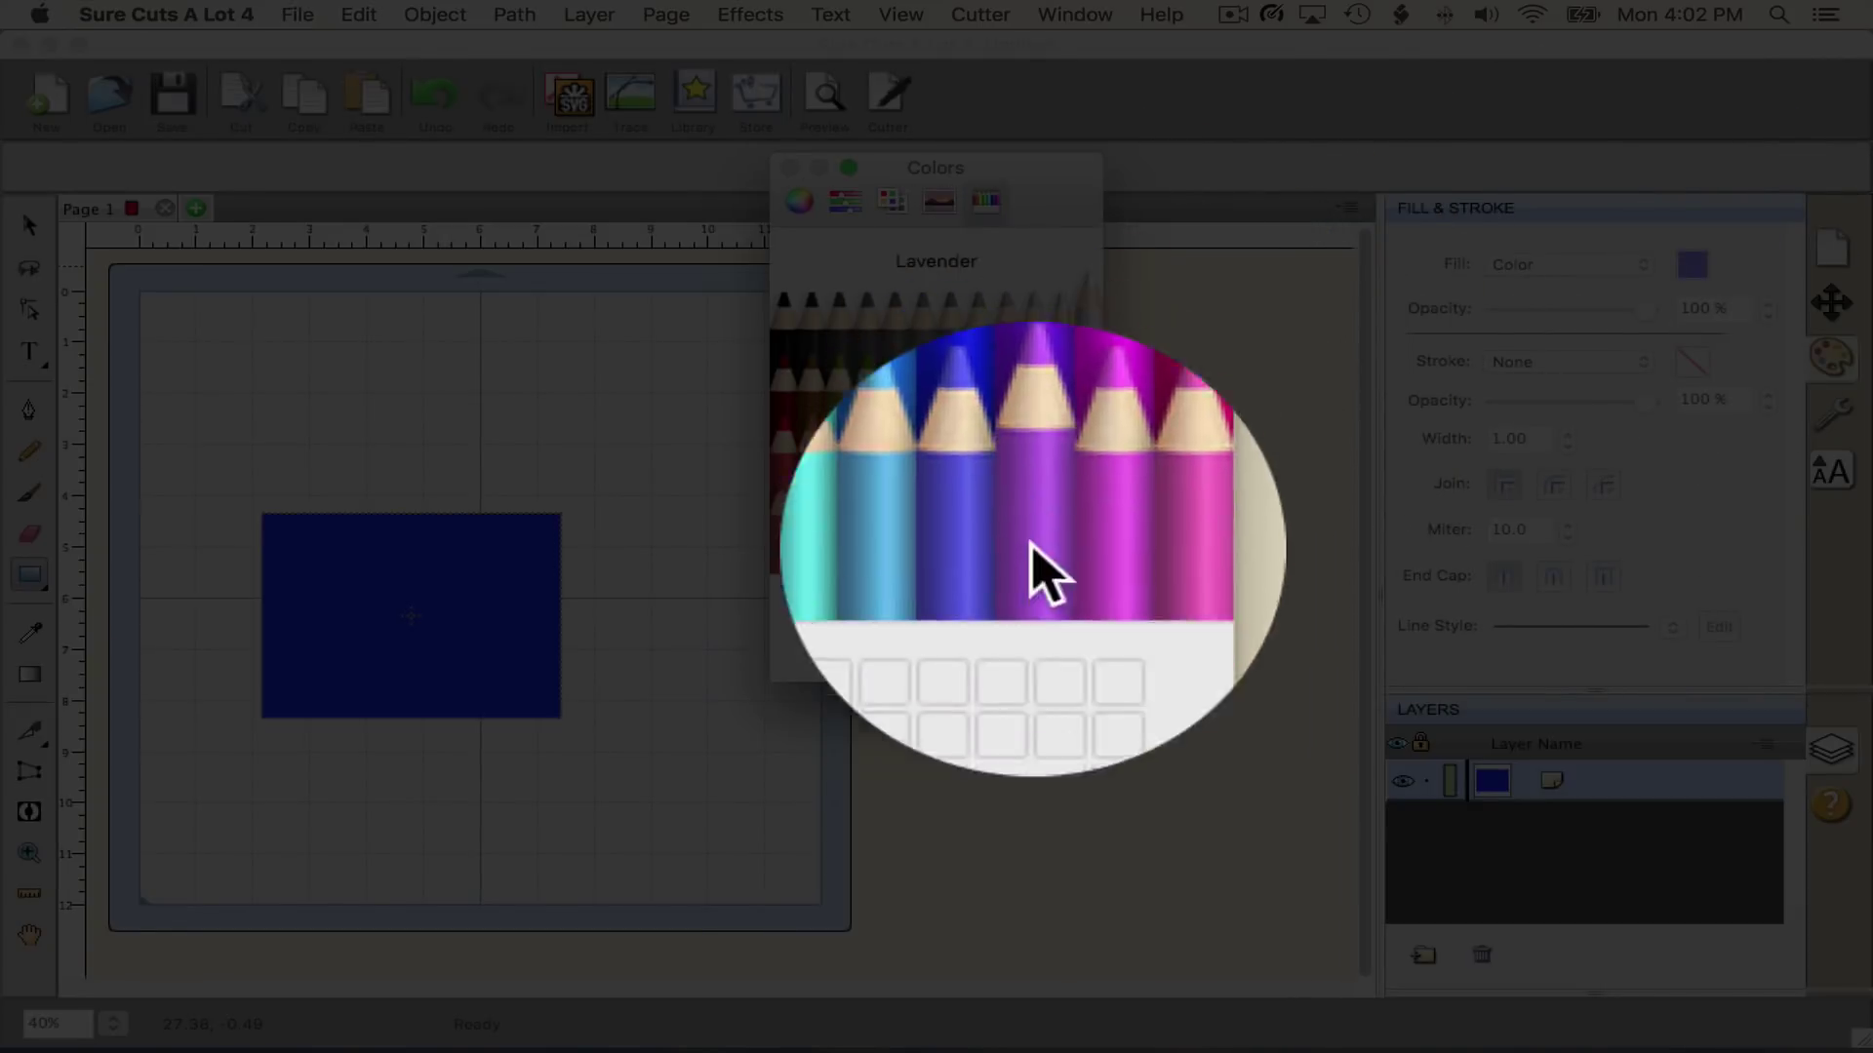
{"action": "left_click", "coordinate": [1058, 658]}
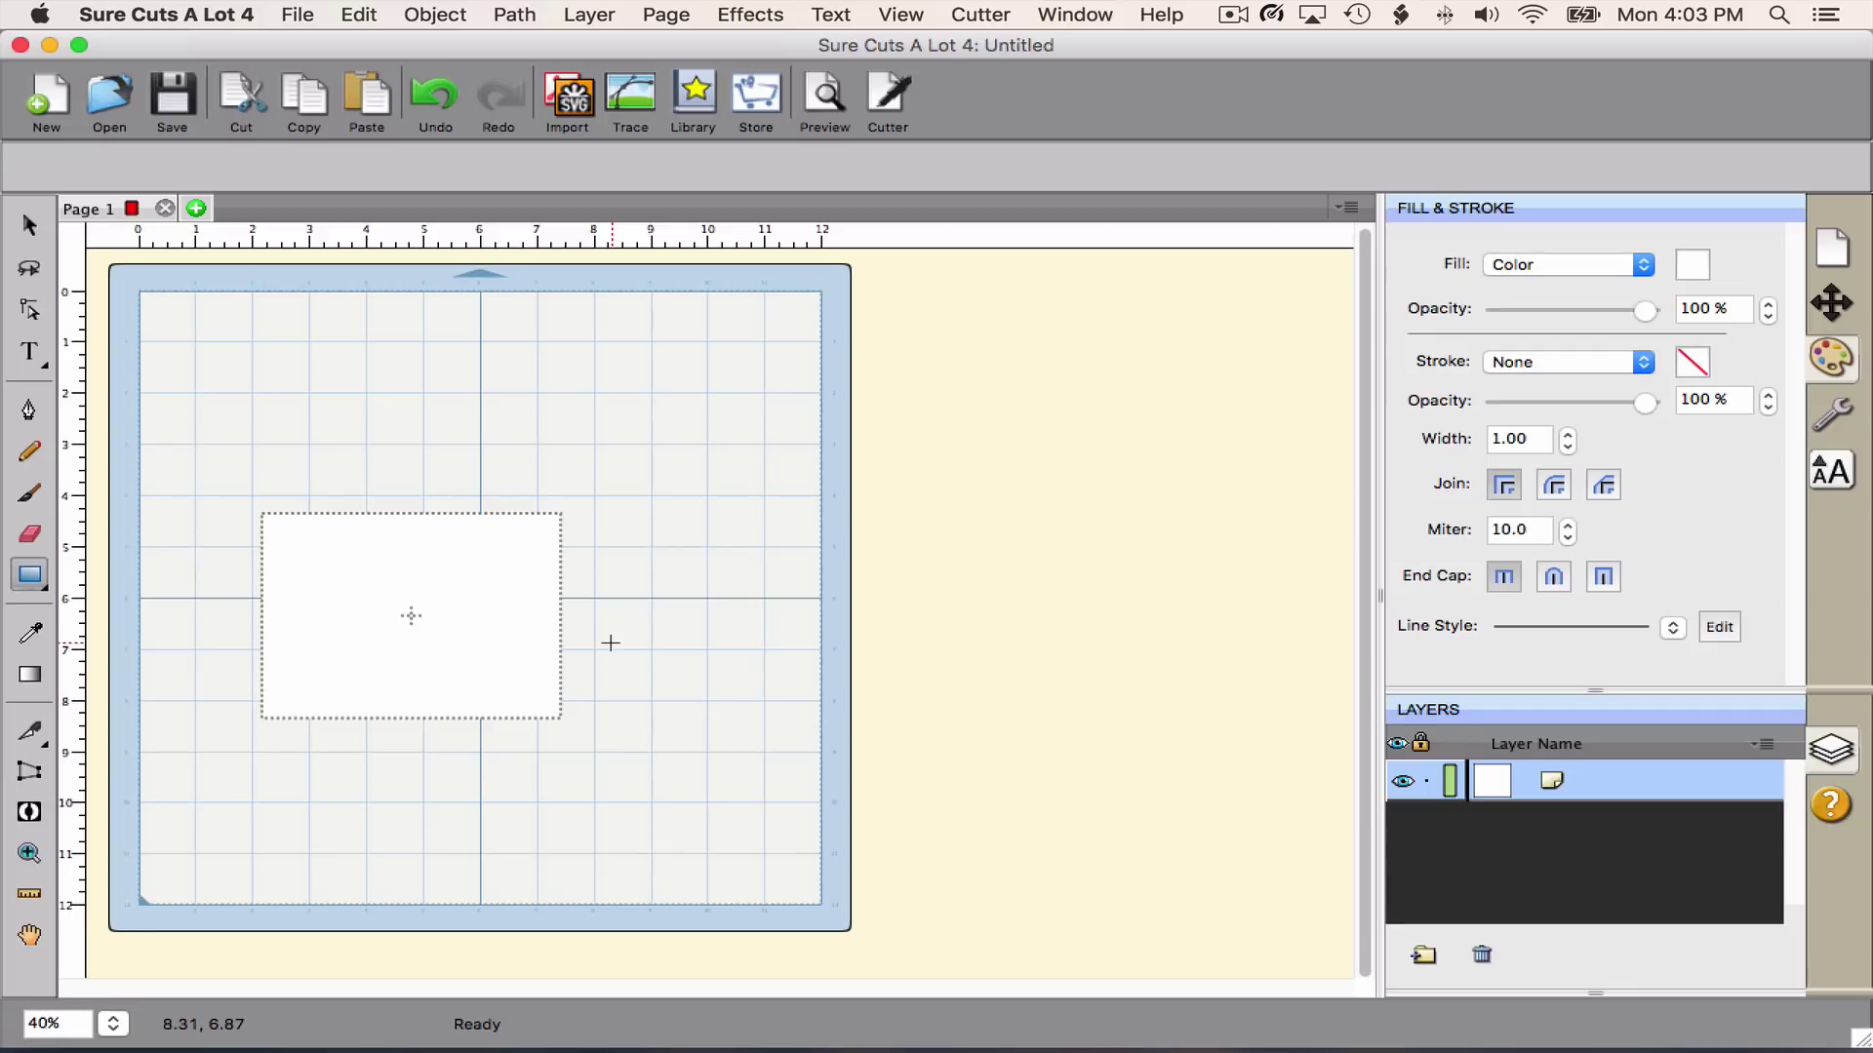
Add the fish shape from the Dover Faves library to the mat
{"action": "left_click", "coordinate": [688, 98]}
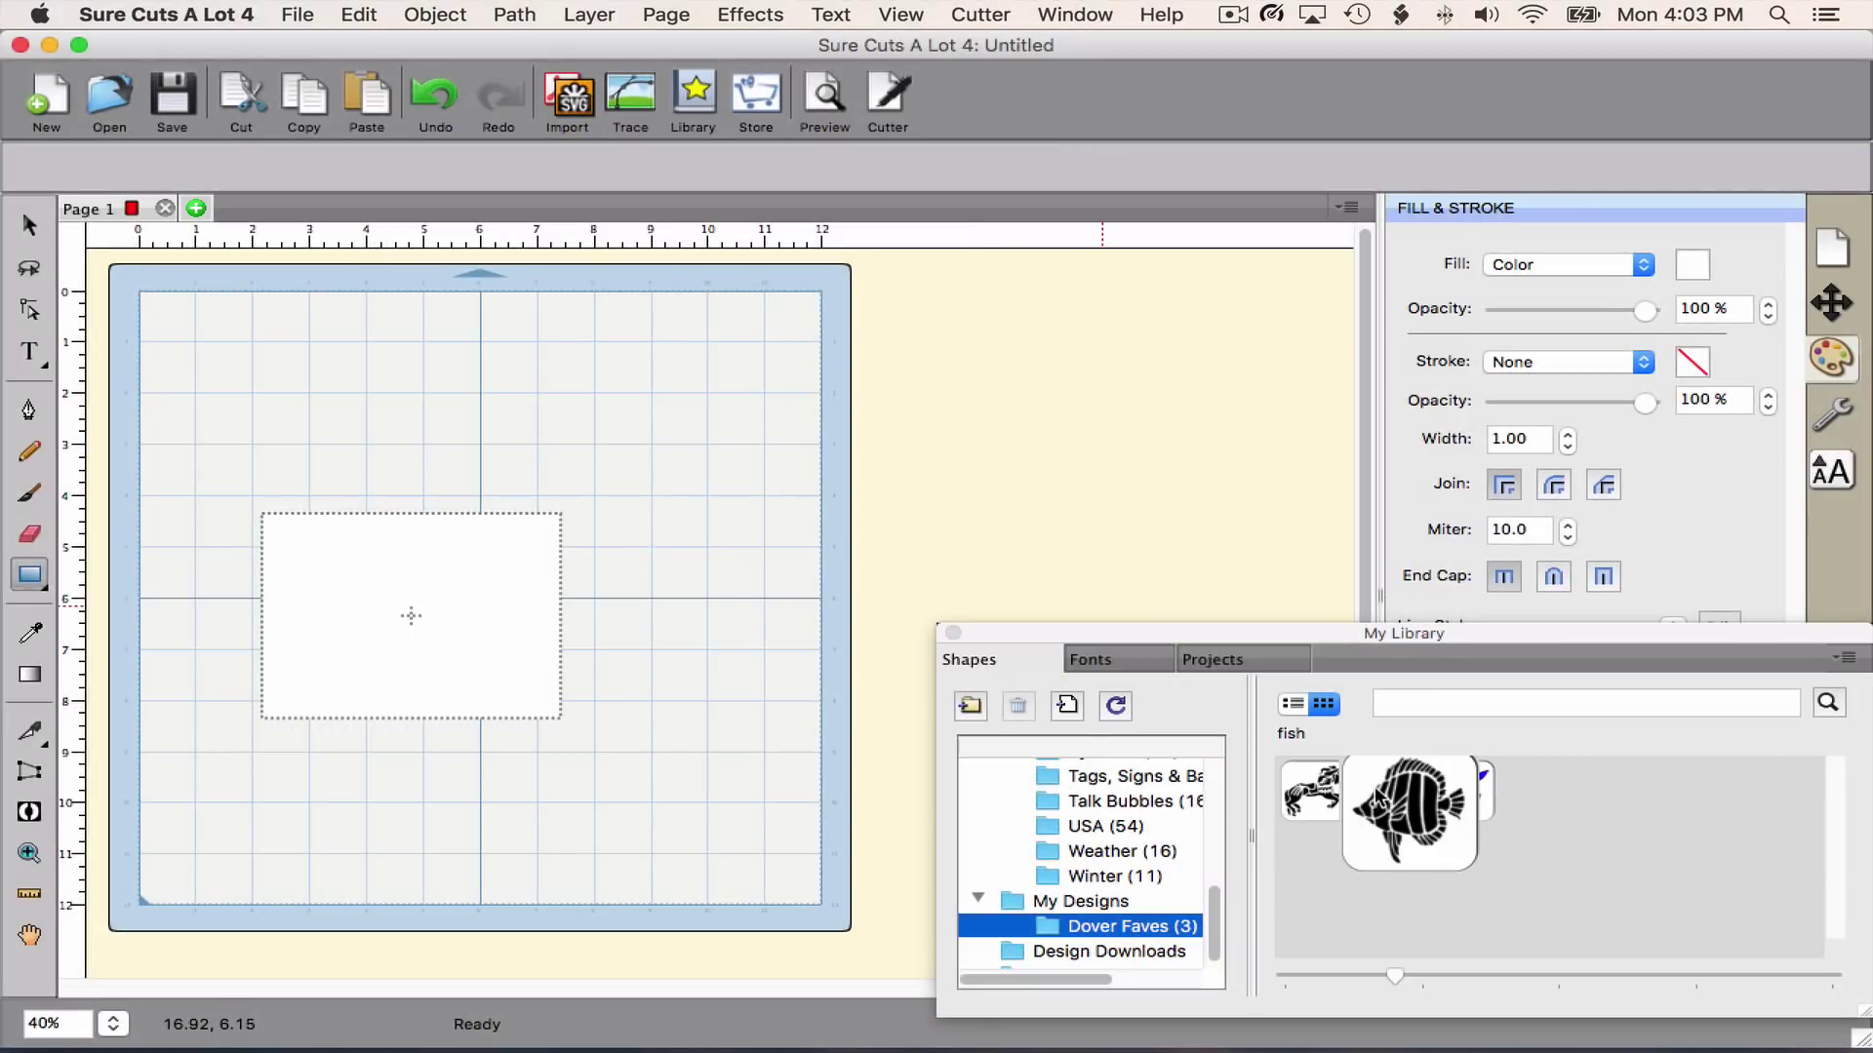
{"action": "double_click", "coordinate": [1396, 800]}
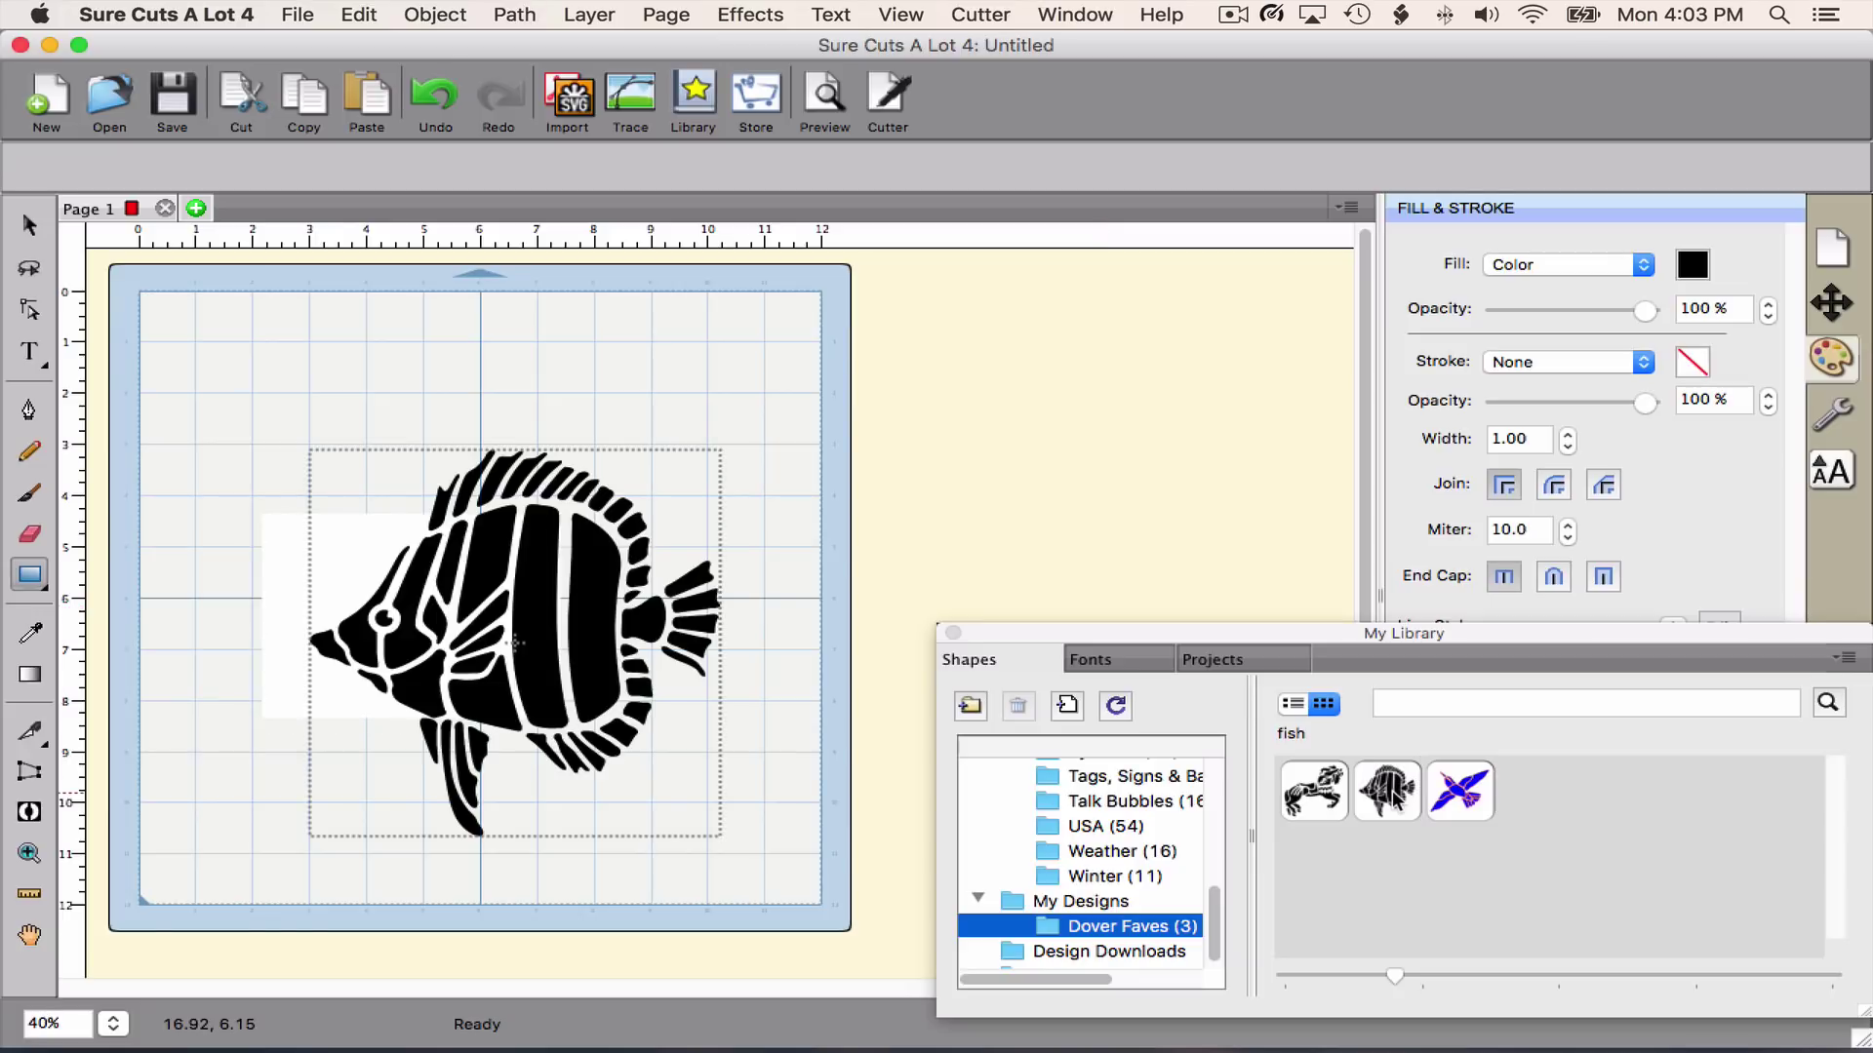
{"action": "left_click", "coordinate": [955, 633]}
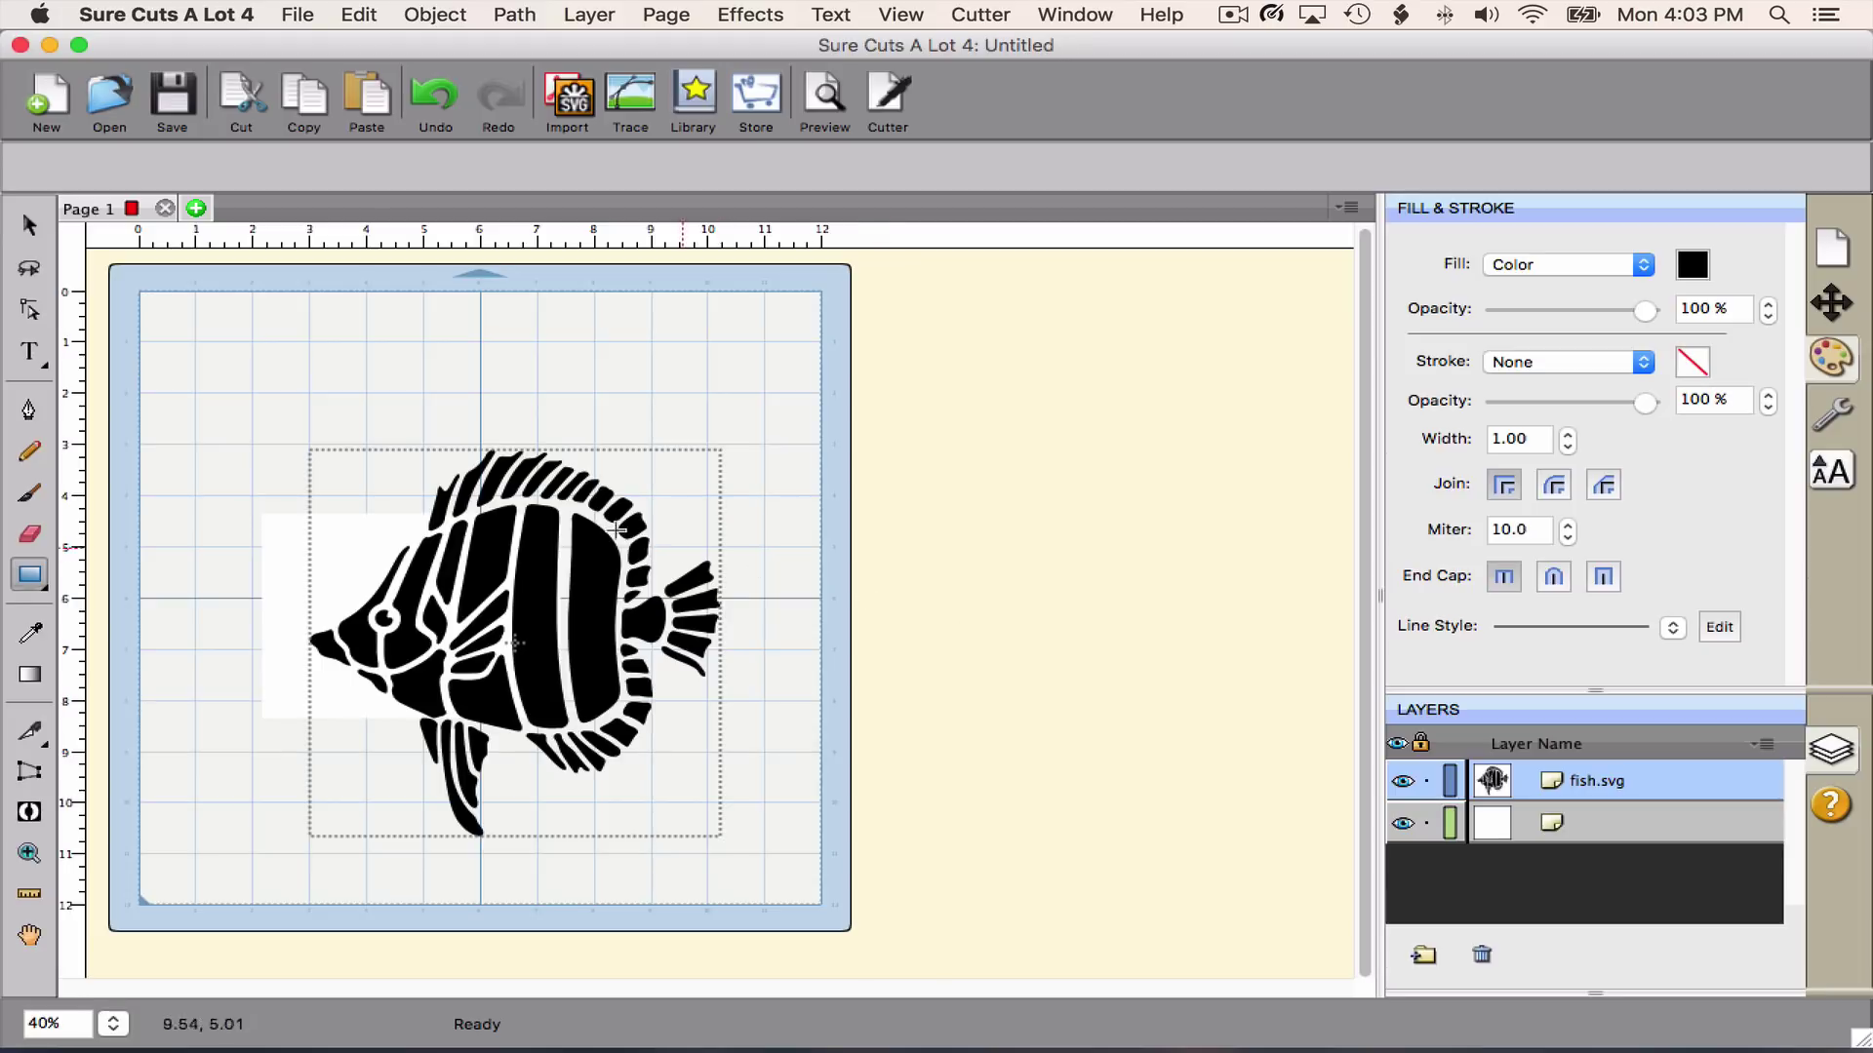
Scale the fish proportionally to 3 in tall on the rectangle, then select both objects
{"action": "left_click", "coordinate": [43, 232]}
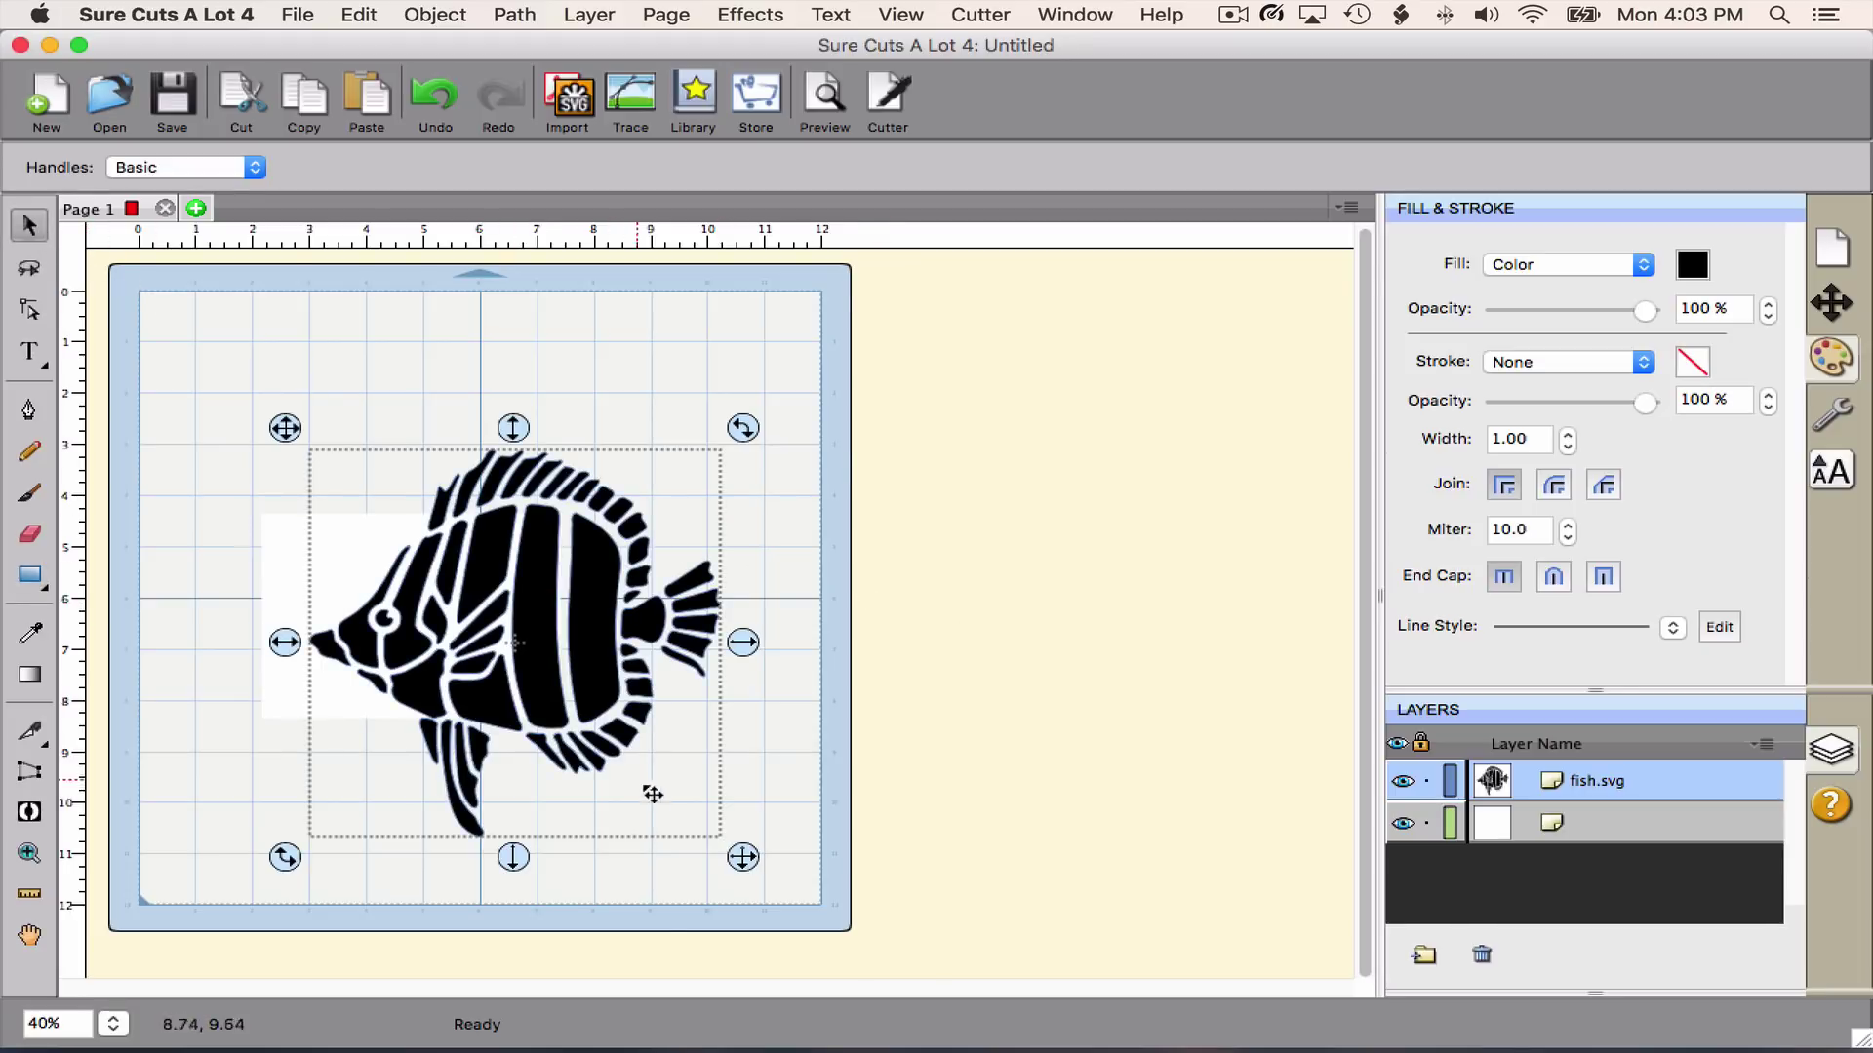
{"action": "key", "text": "shift"}
{"action": "left_click_drag", "start_coordinate": [743, 858], "coordinate": [524, 653]}
{"action": "left_click_drag", "start_coordinate": [421, 541], "coordinate": [432, 614]}
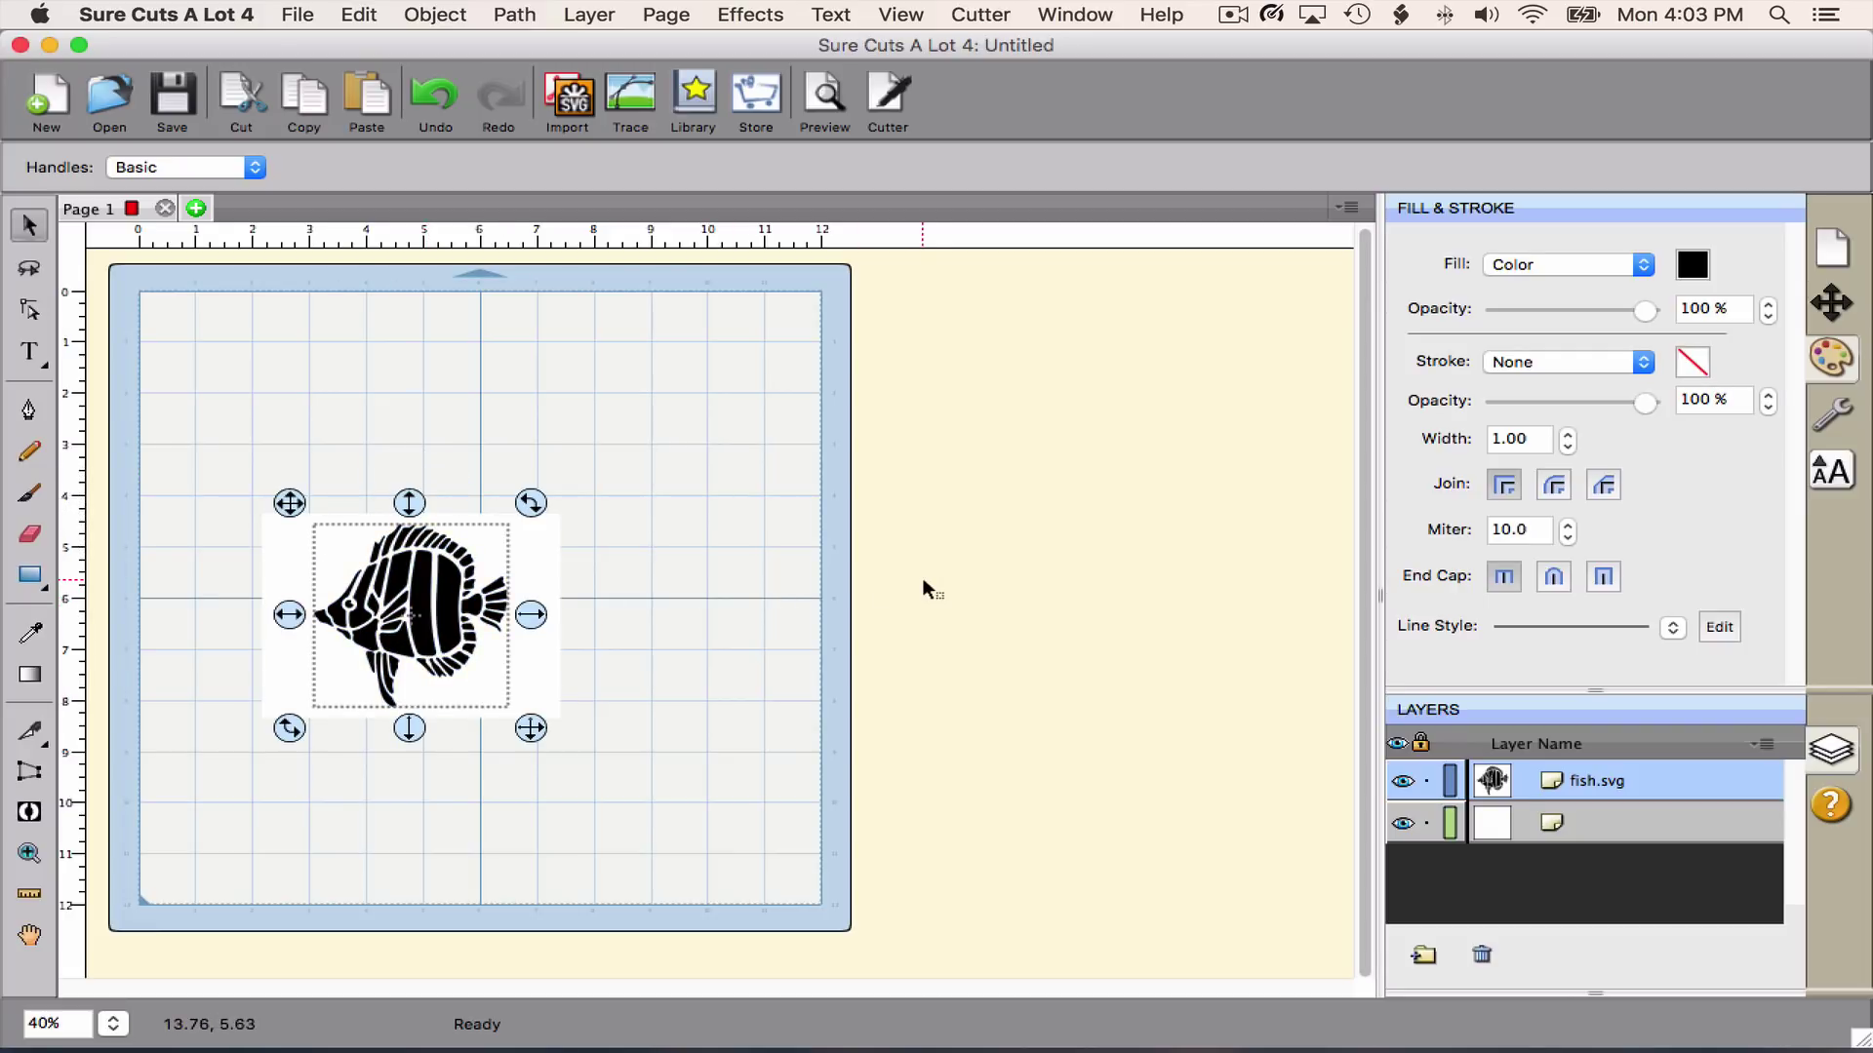
{"action": "left_click", "coordinate": [1847, 301]}
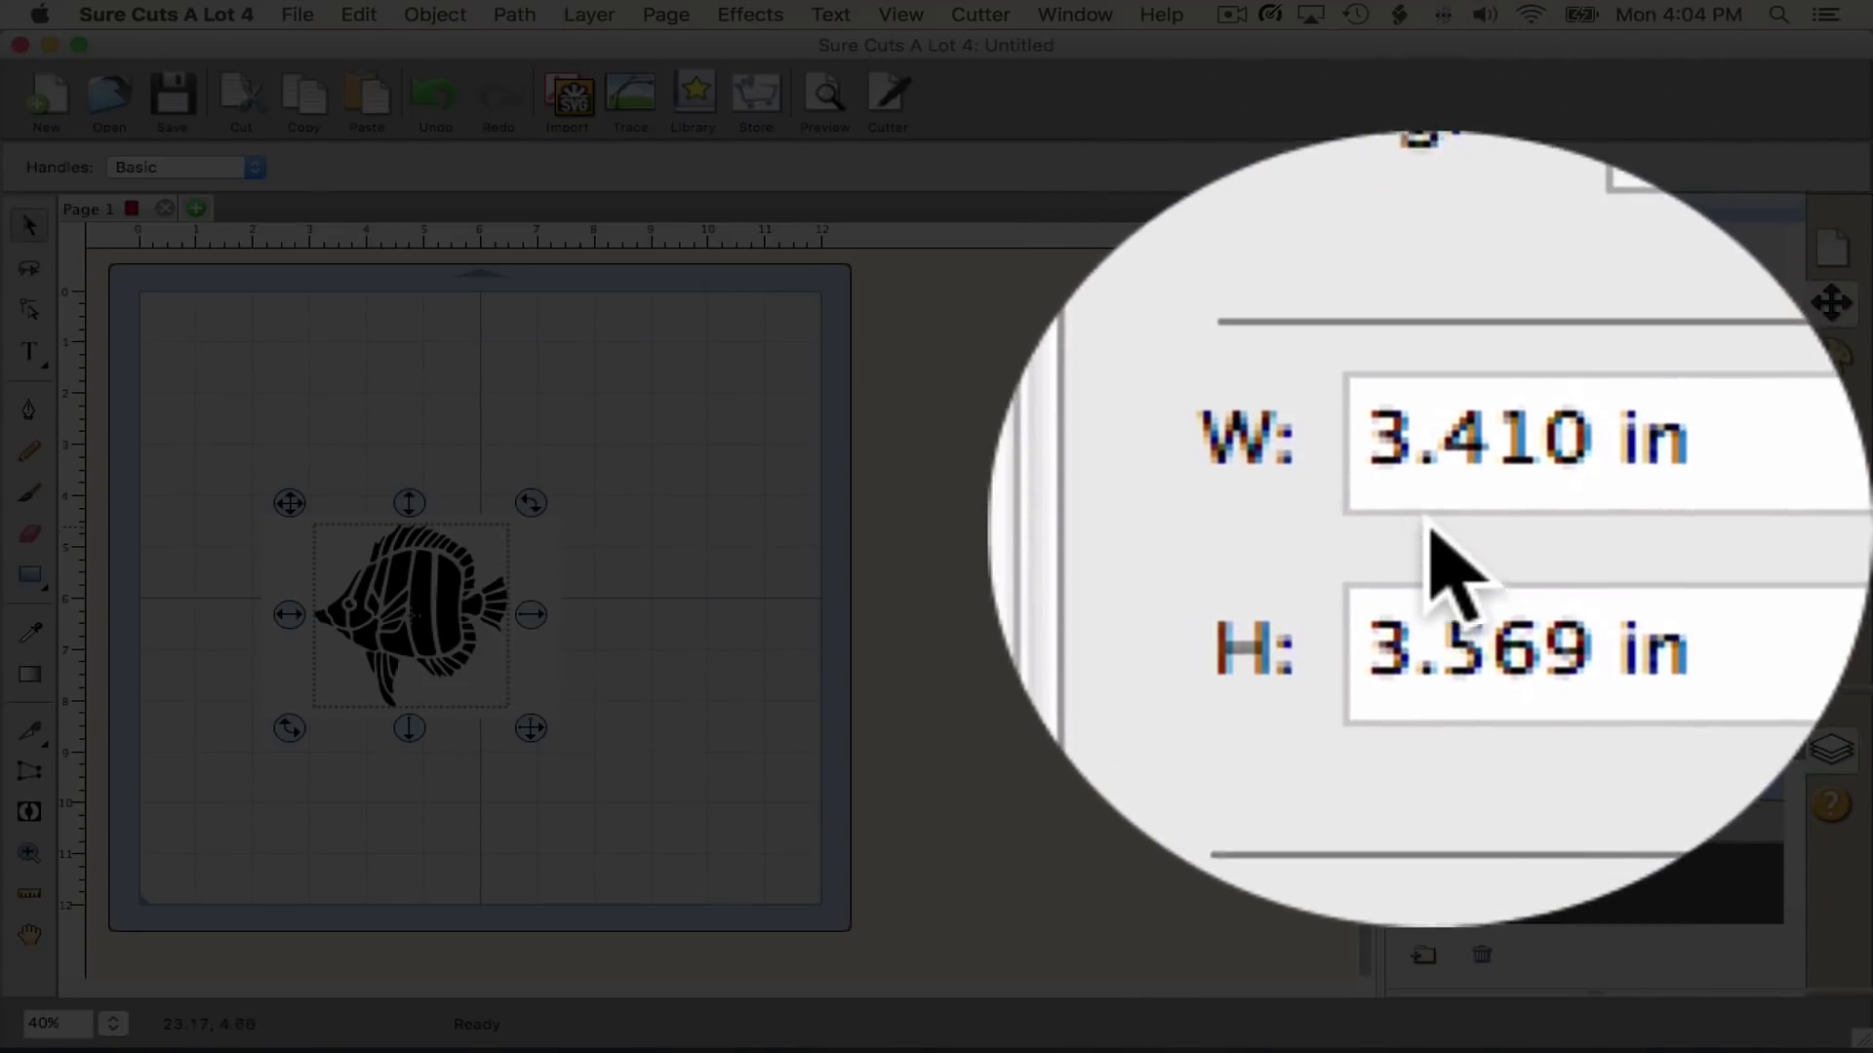
{"action": "left_click", "coordinate": [1463, 551]}
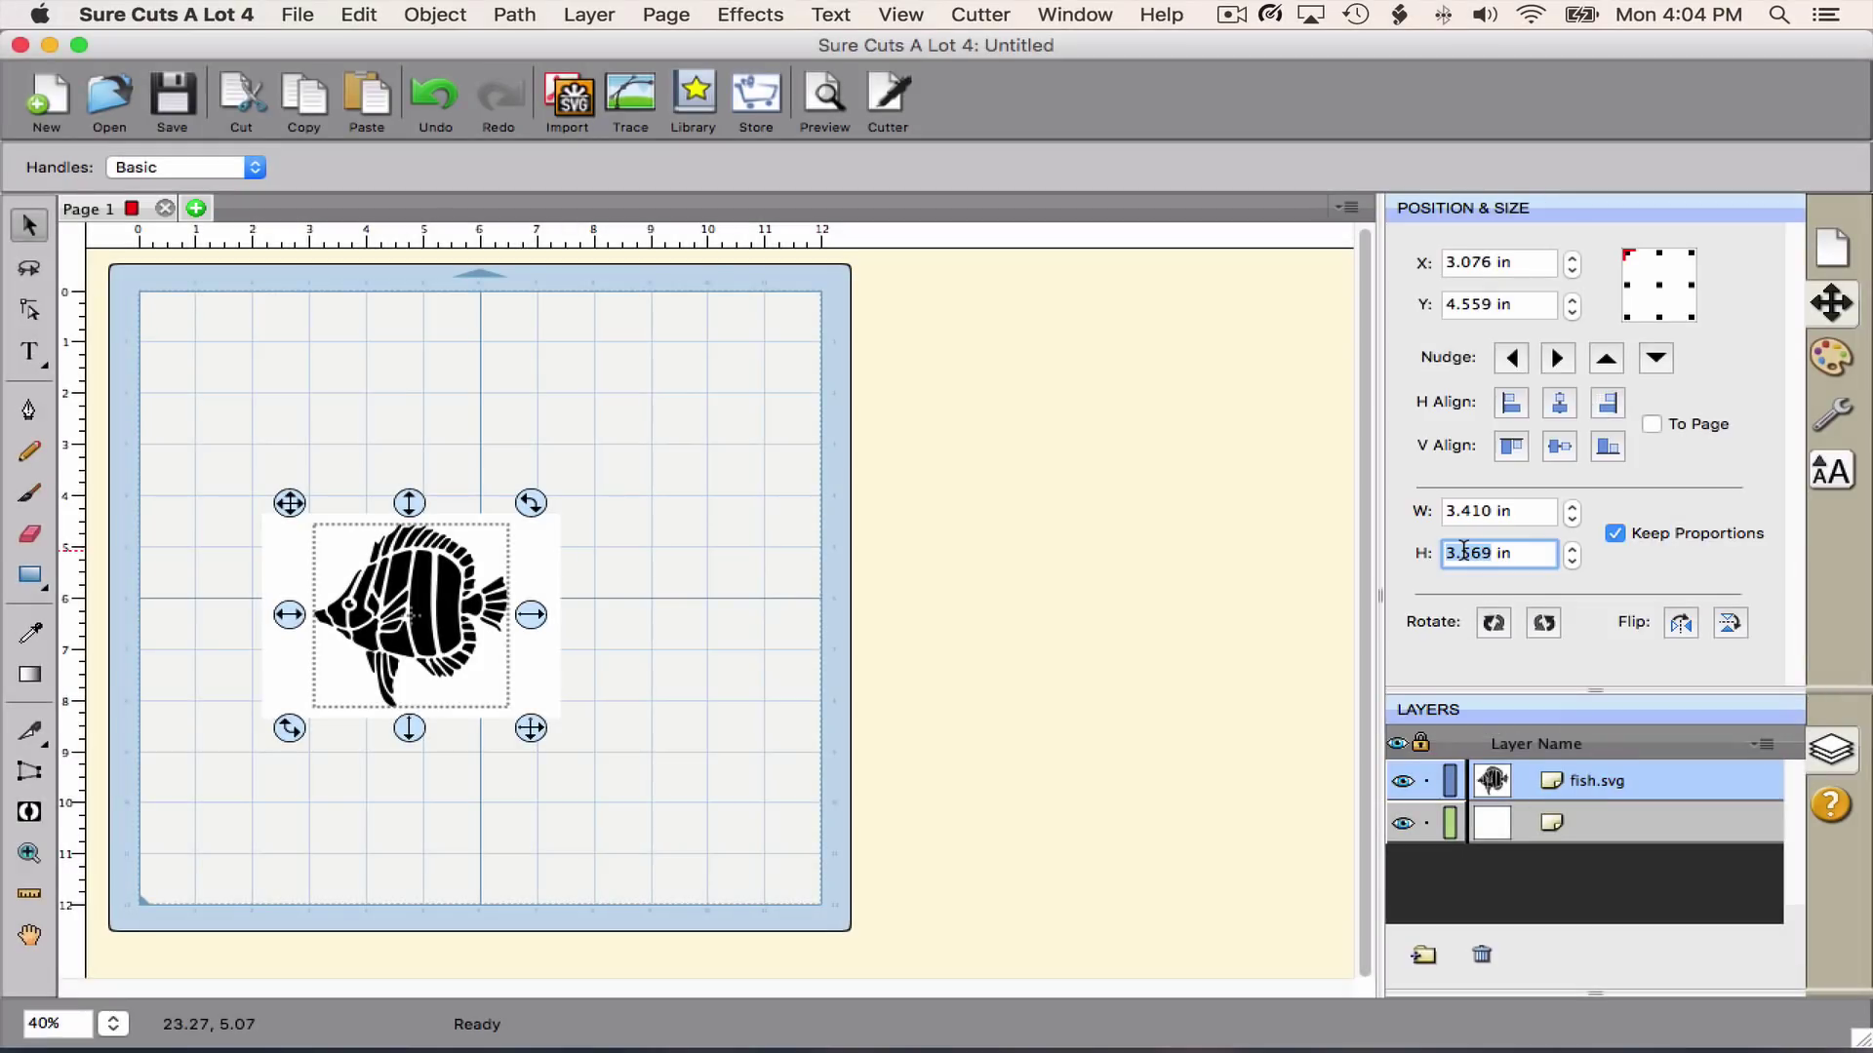
{"action": "type", "text": "3"}
{"action": "key", "text": "Return"}
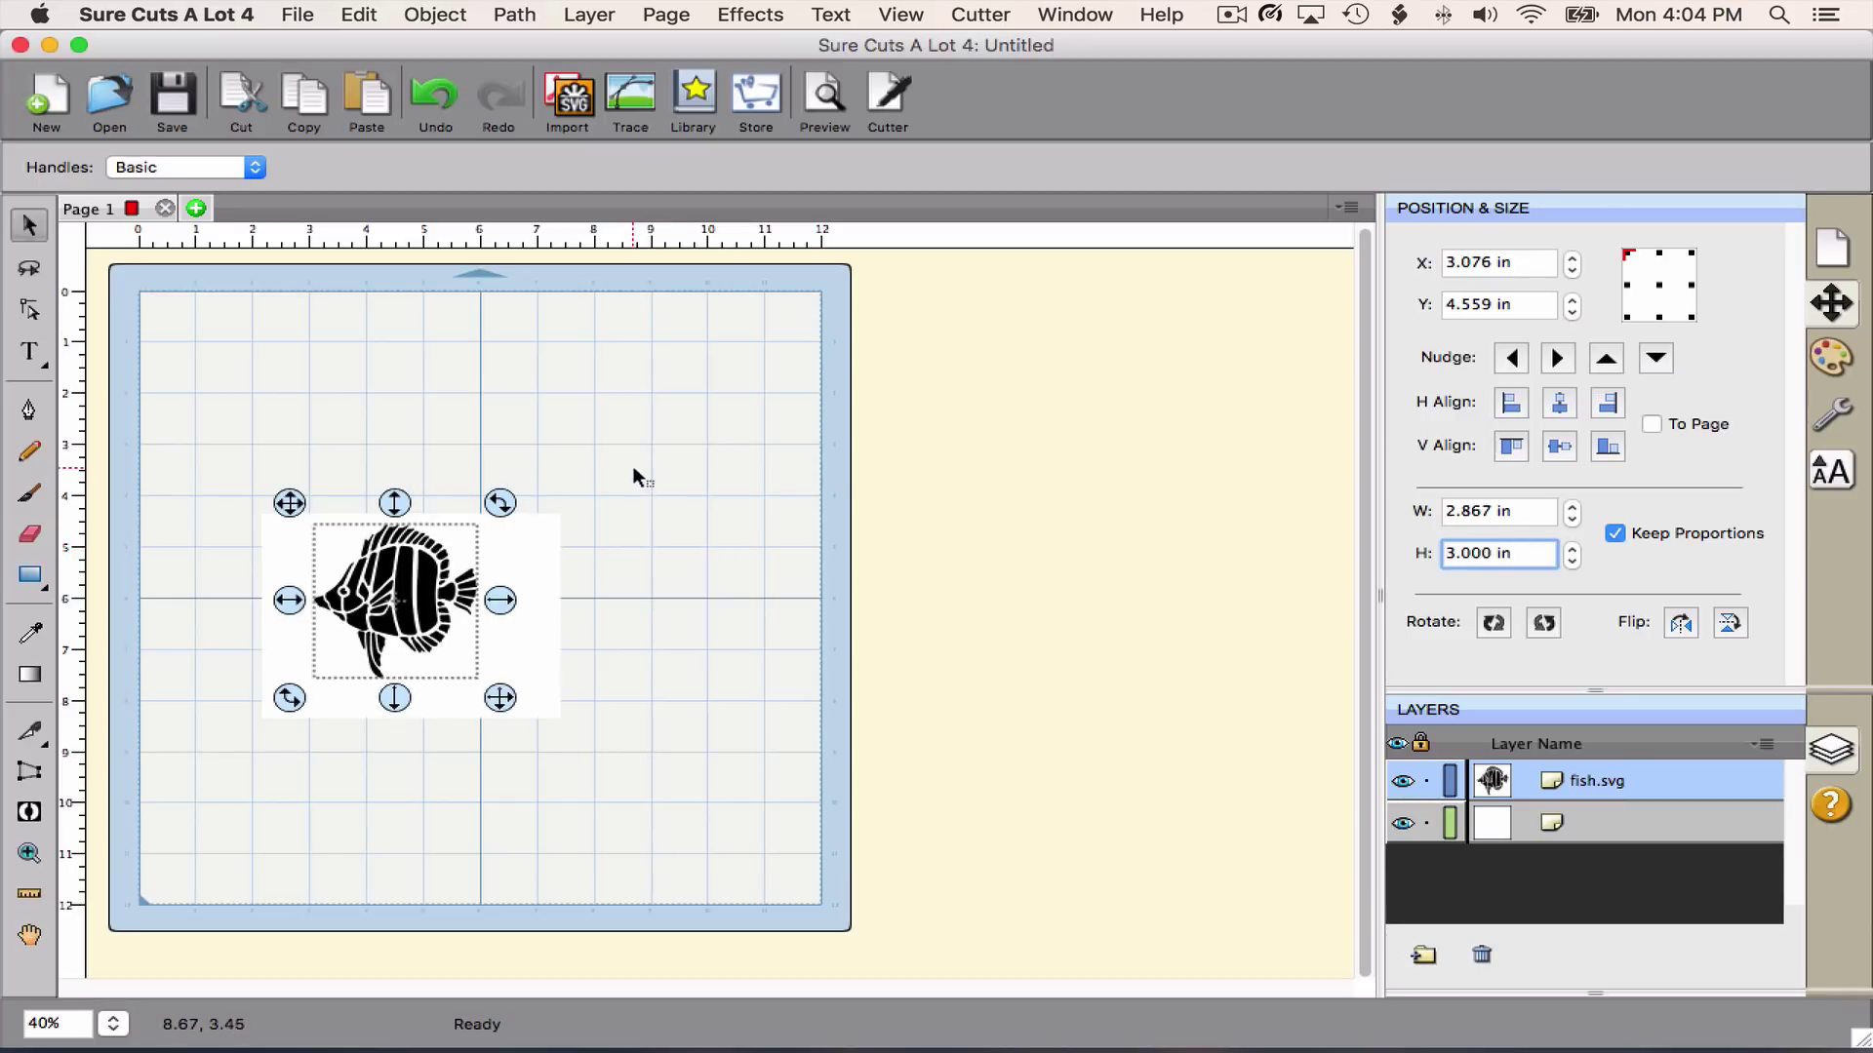
{"action": "left_click_drag", "start_coordinate": [632, 465], "coordinate": [231, 755]}
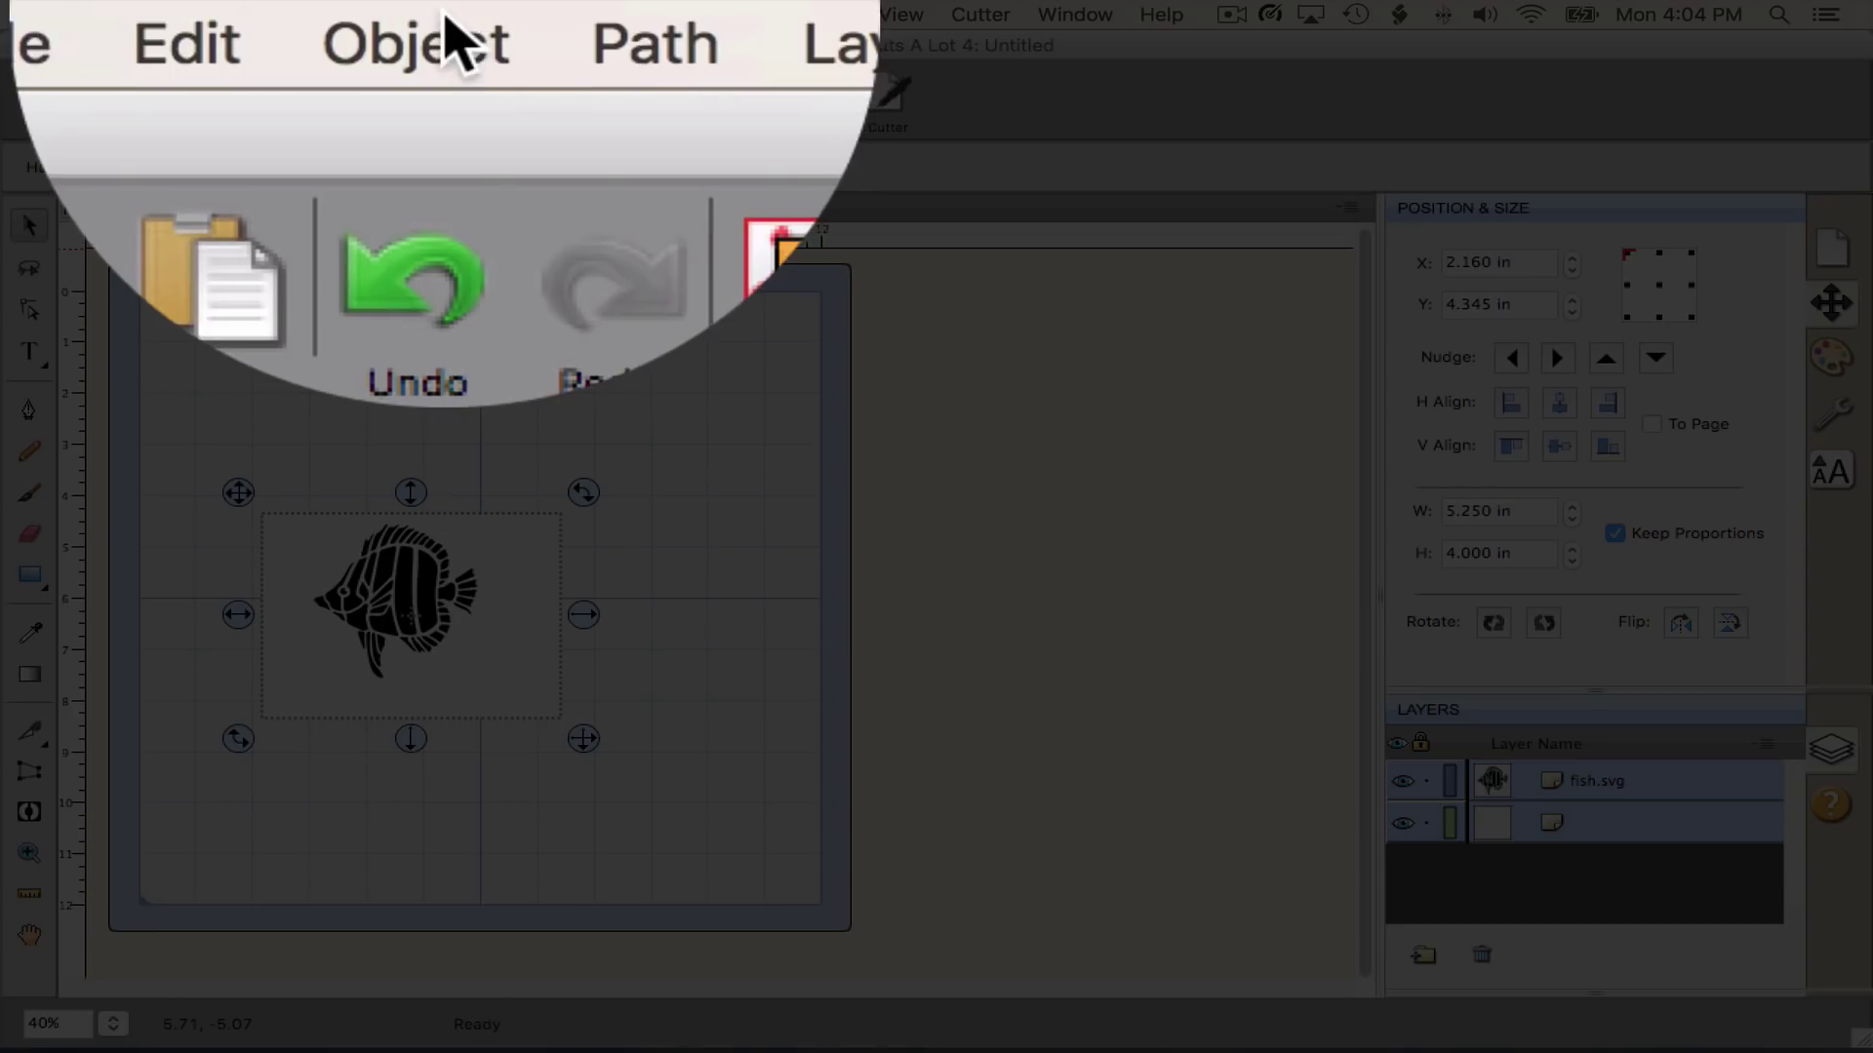
Align the fish and rectangle centers with Align Centers, then reselect the fish
{"action": "left_click", "coordinate": [437, 14]}
{"action": "mouse_move", "coordinate": [458, 96]}
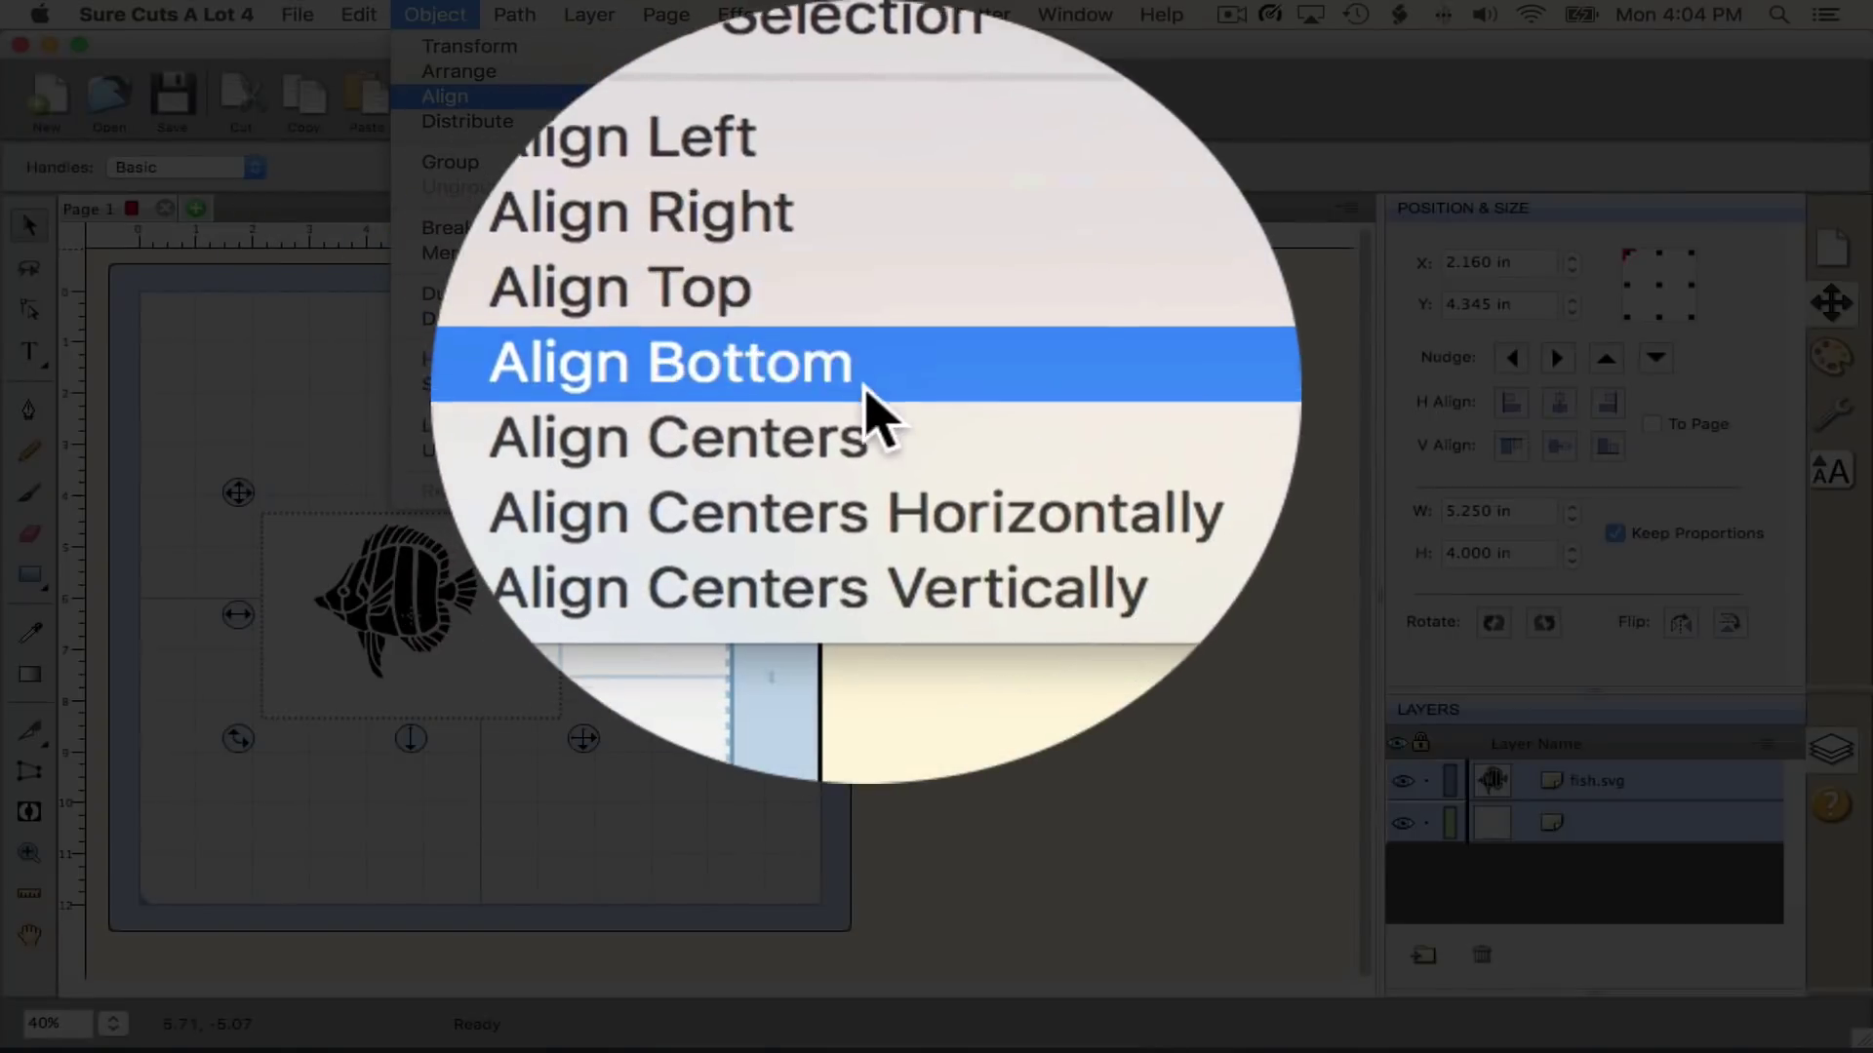
{"action": "left_click", "coordinate": [868, 256]}
{"action": "left_click", "coordinate": [740, 446]}
{"action": "left_click", "coordinate": [435, 610]}
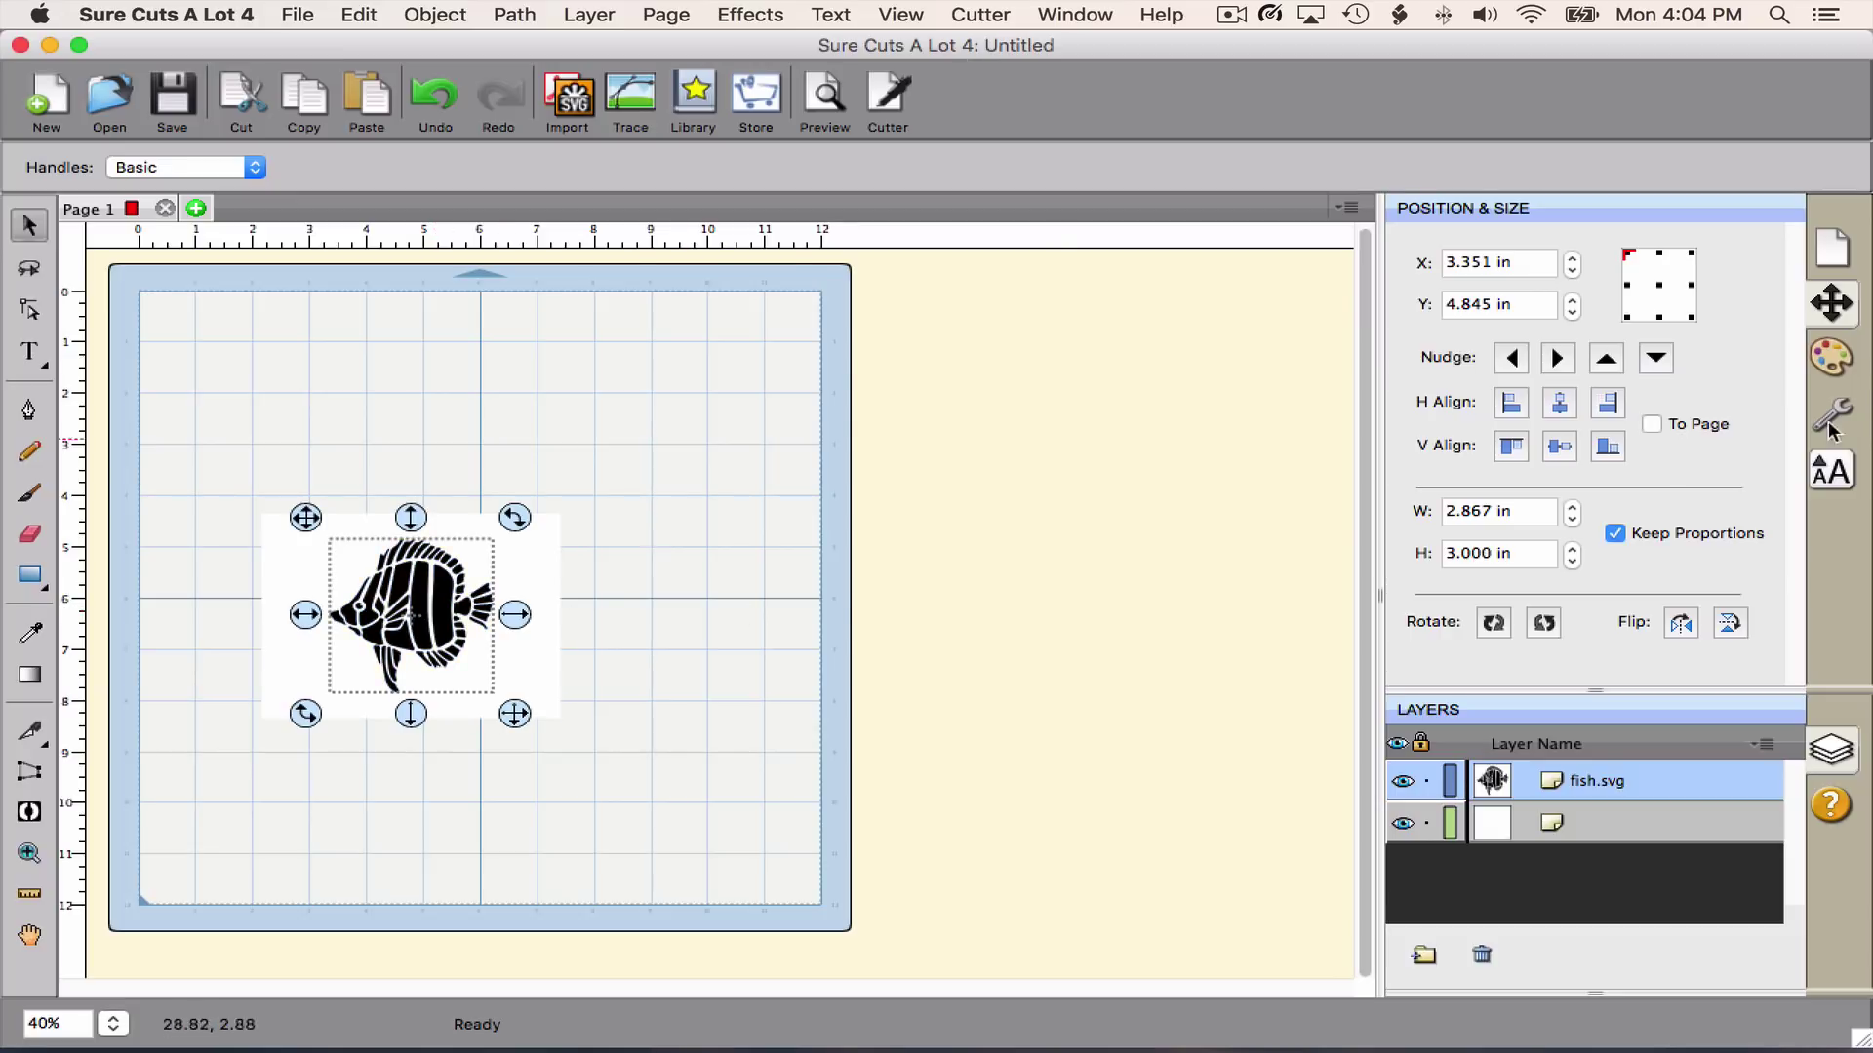
Give the fish a red fill in Fill & Stroke
{"action": "left_click", "coordinate": [1834, 363]}
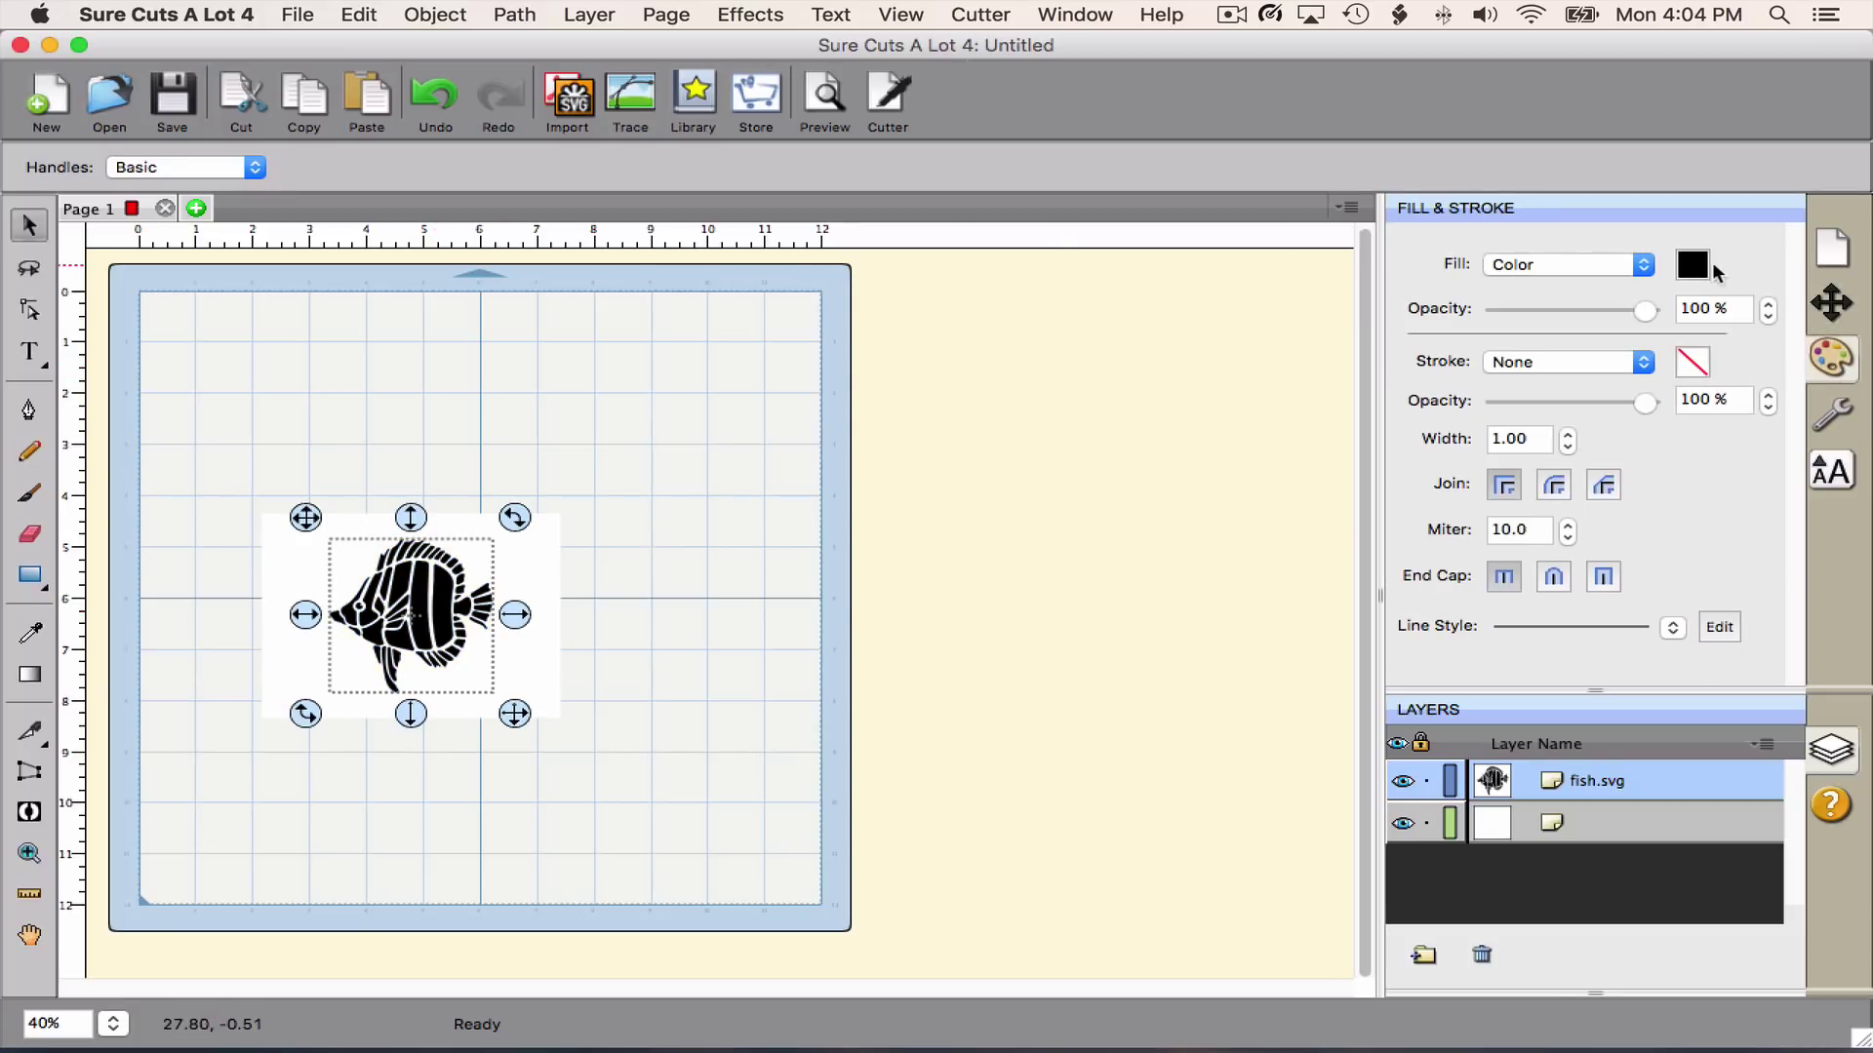
{"action": "left_click", "coordinate": [1701, 269]}
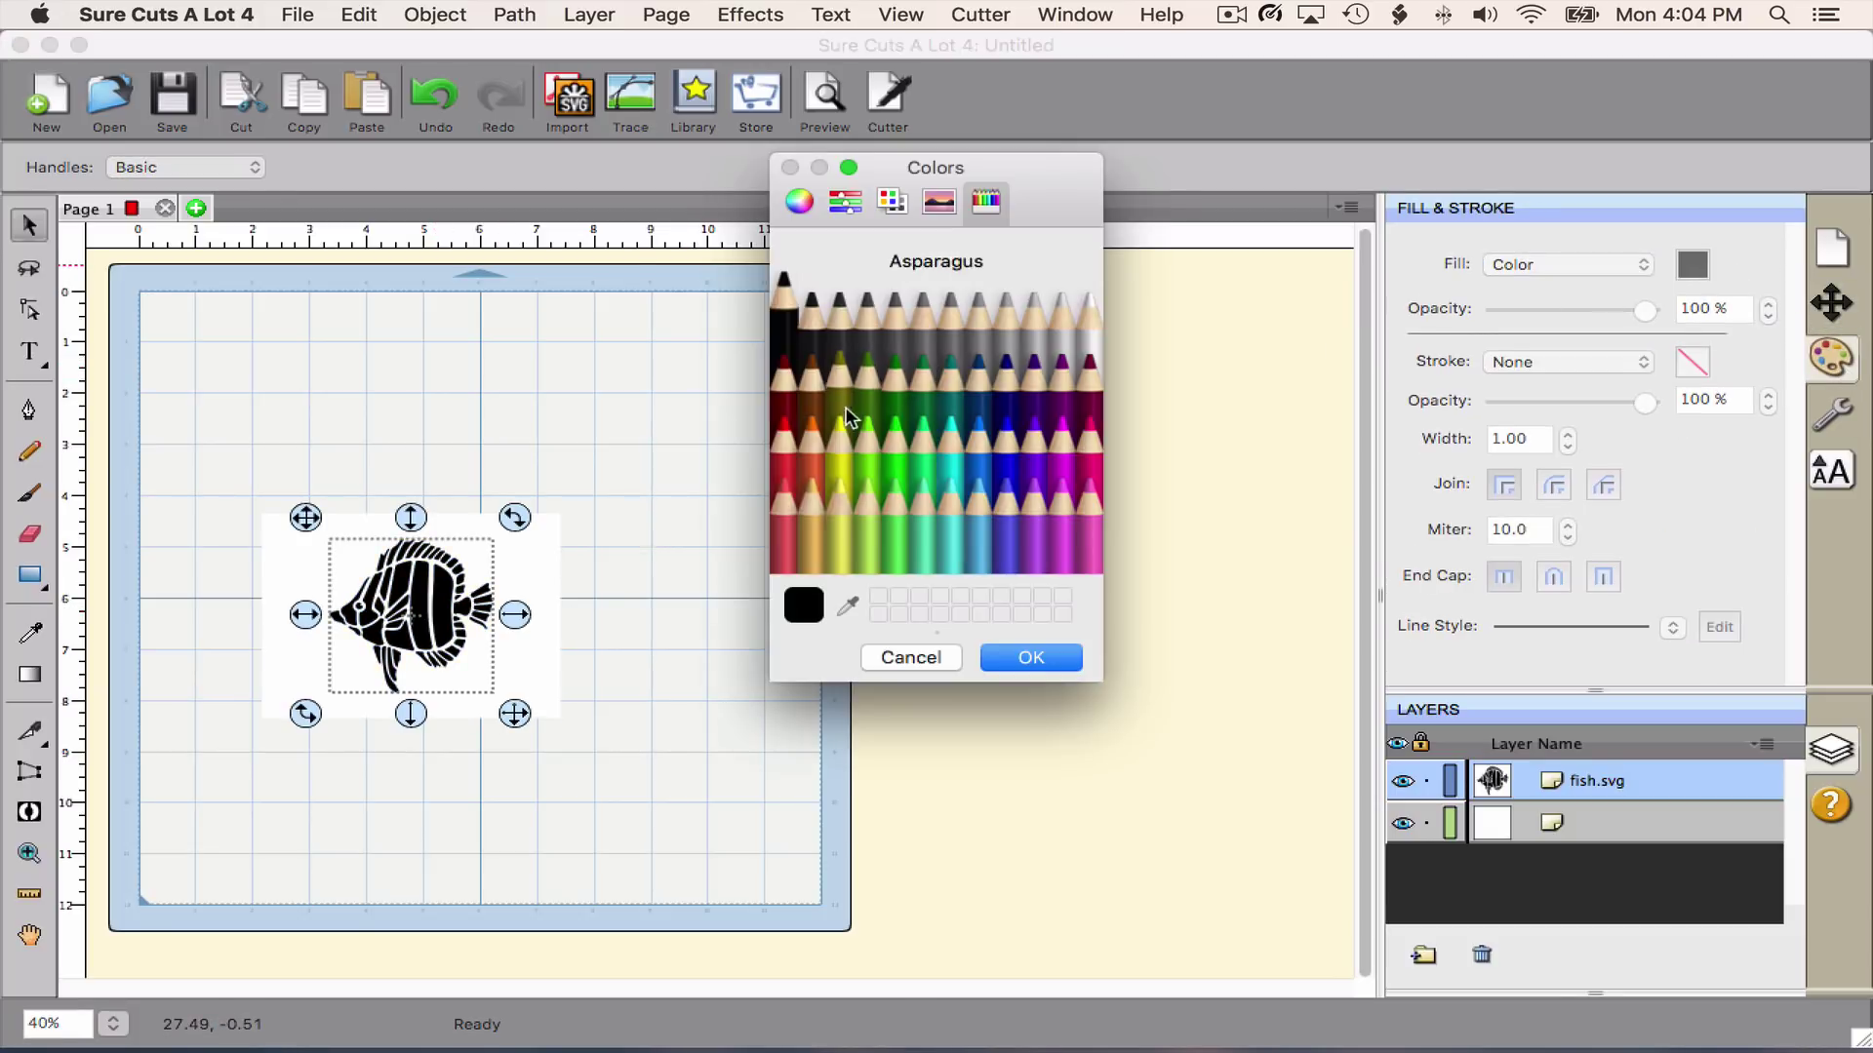
{"action": "left_click", "coordinate": [788, 444]}
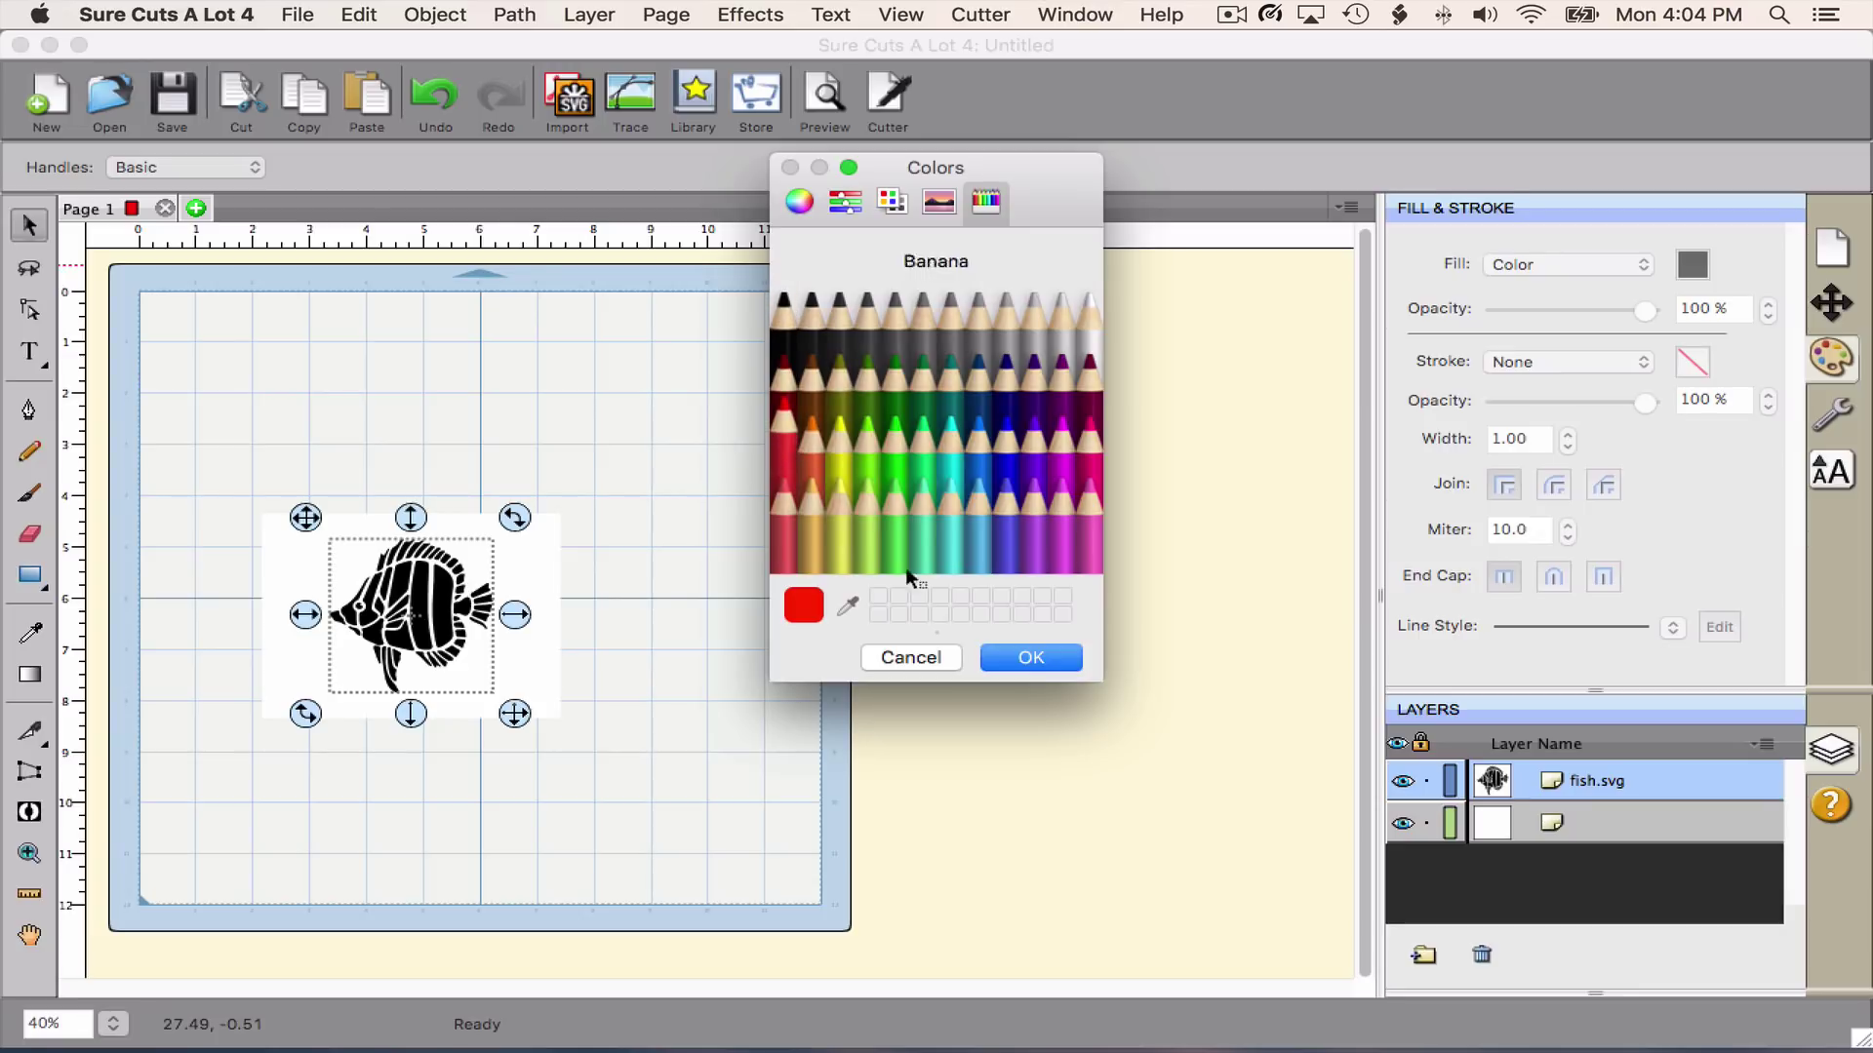
{"action": "left_click", "coordinate": [1024, 657]}
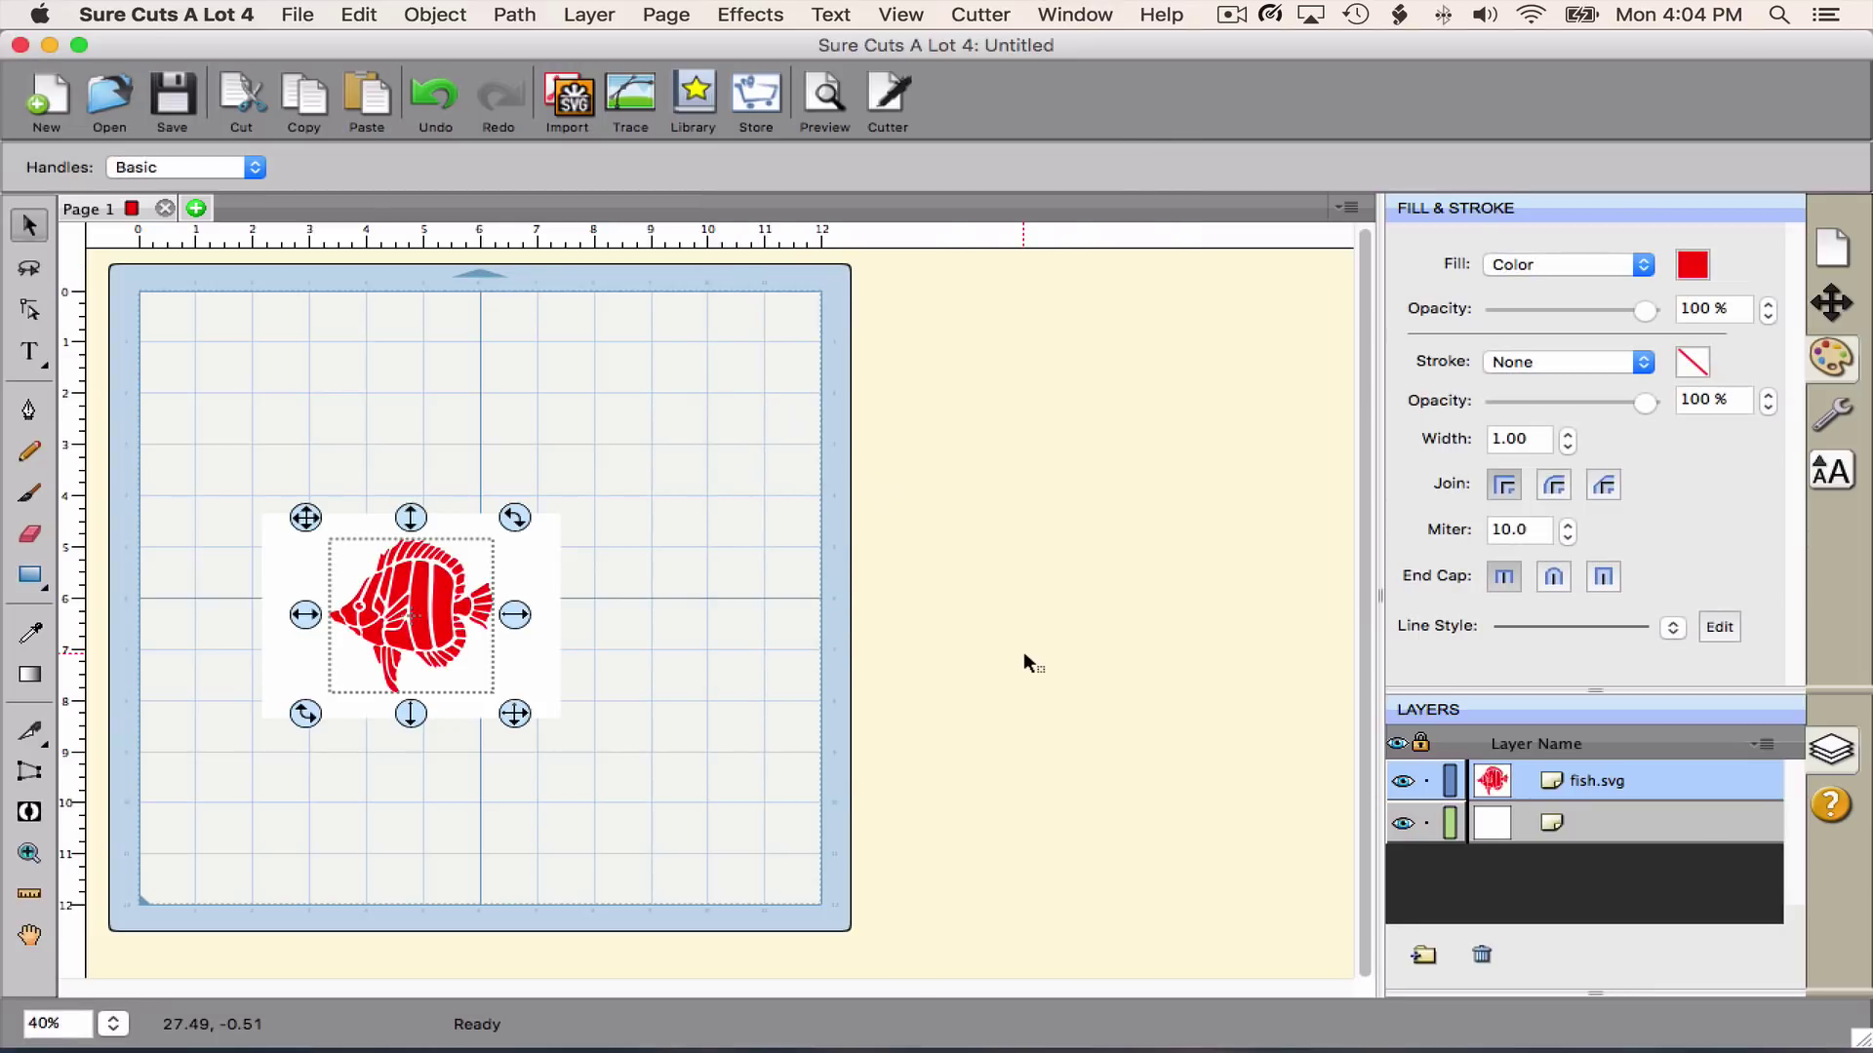
Zoom in on the fish and flip it horizontally
{"action": "left_click", "coordinate": [29, 851]}
{"action": "left_click_drag", "start_coordinate": [567, 479], "coordinate": [238, 767]}
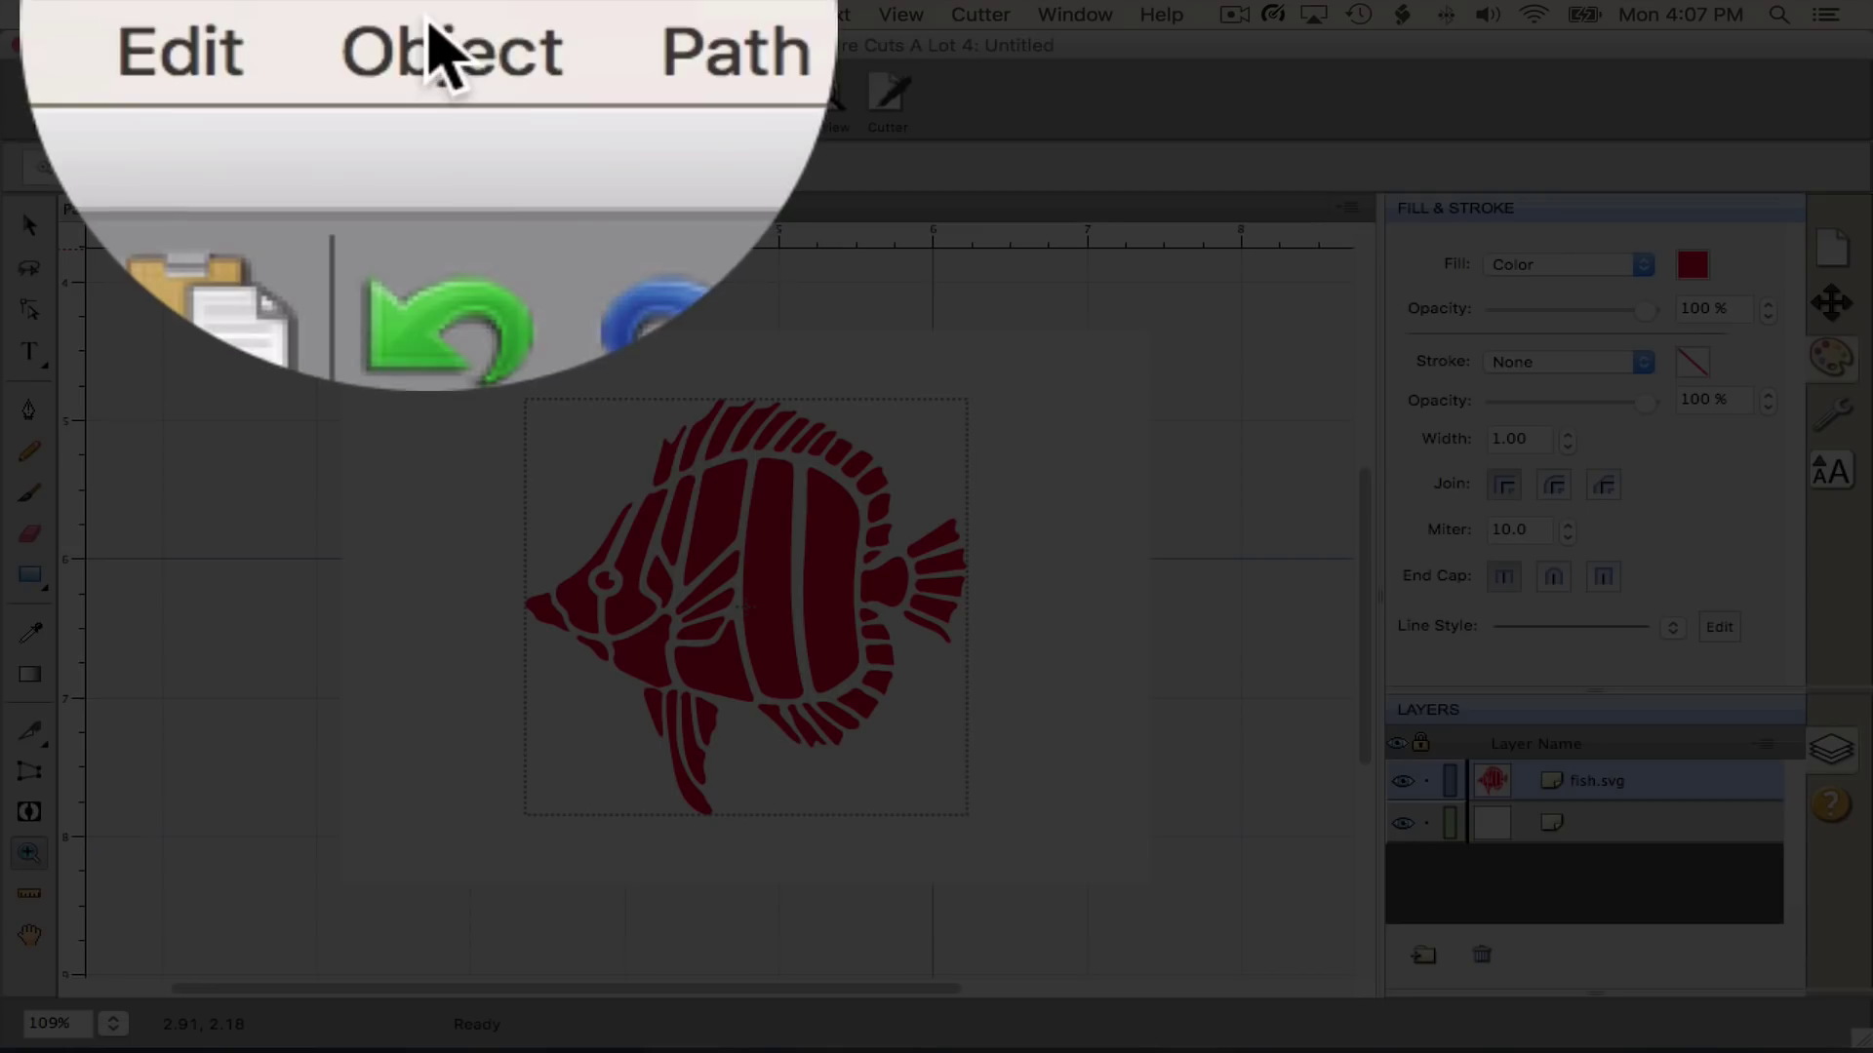
{"action": "left_click", "coordinate": [435, 15]}
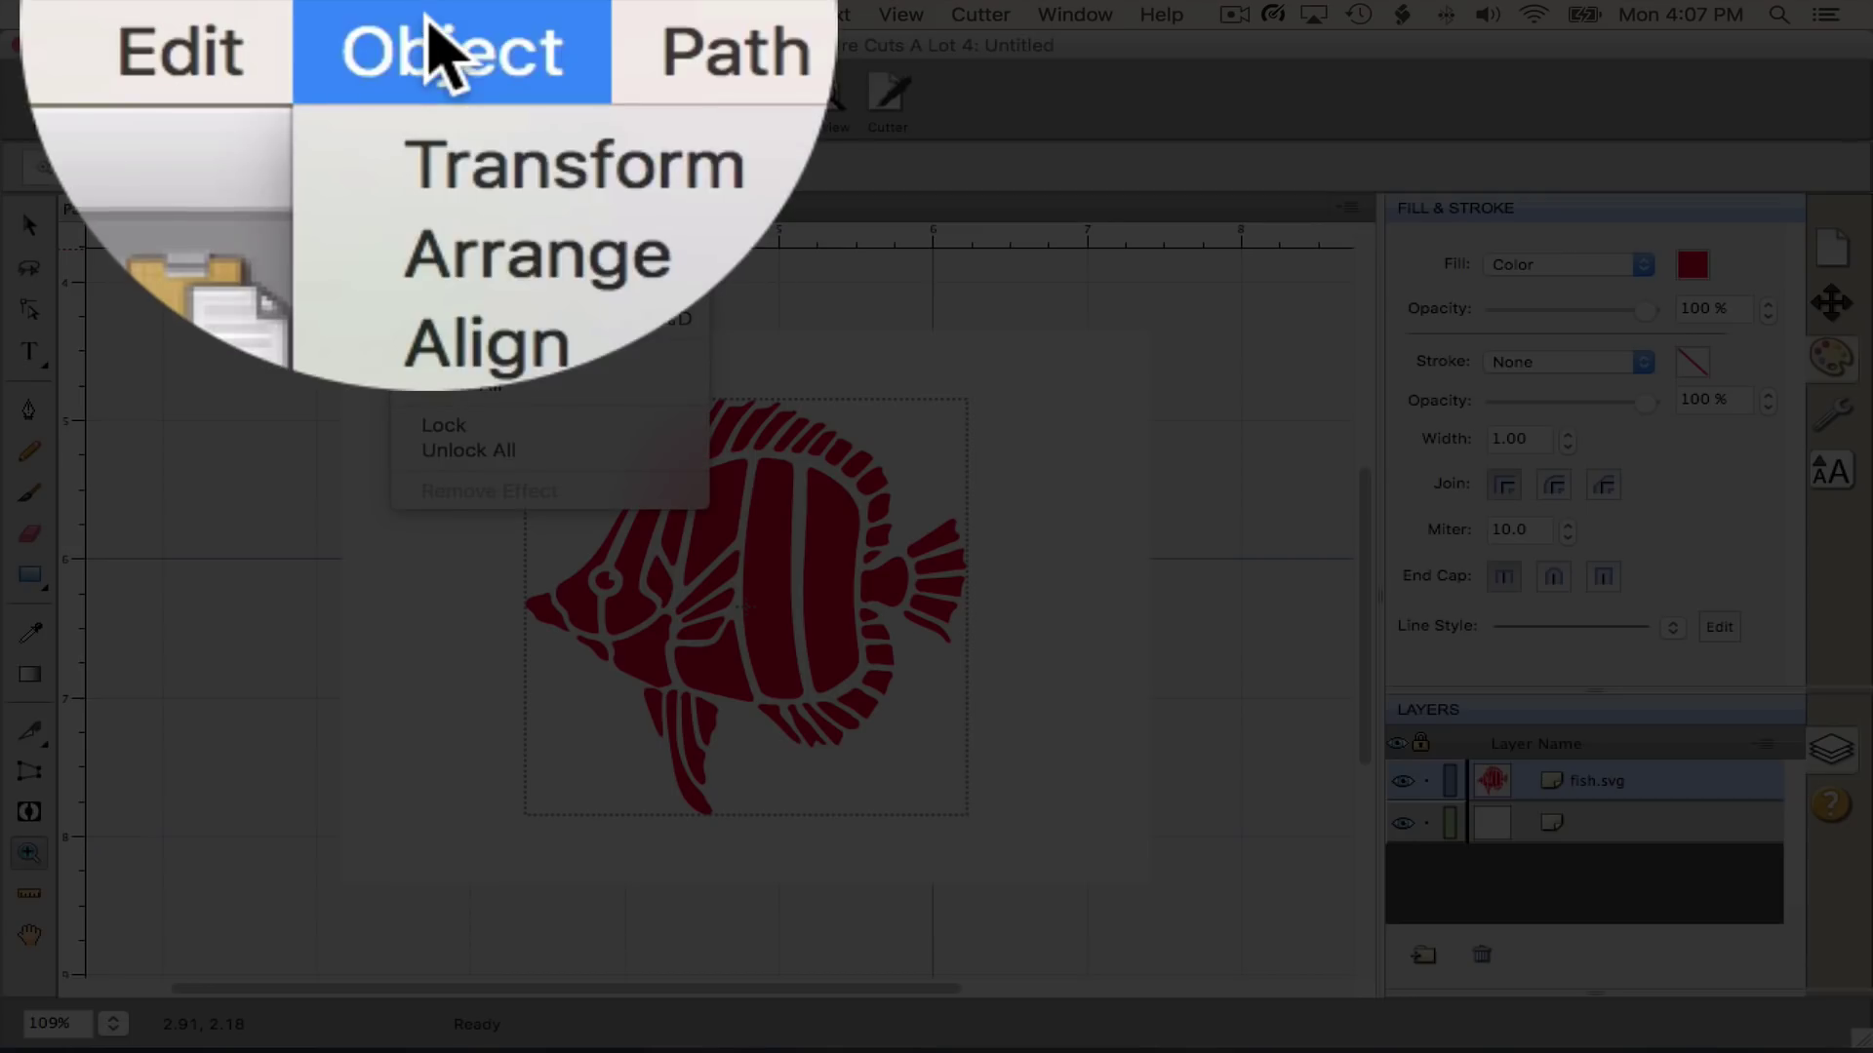
{"action": "left_click", "coordinate": [853, 142]}
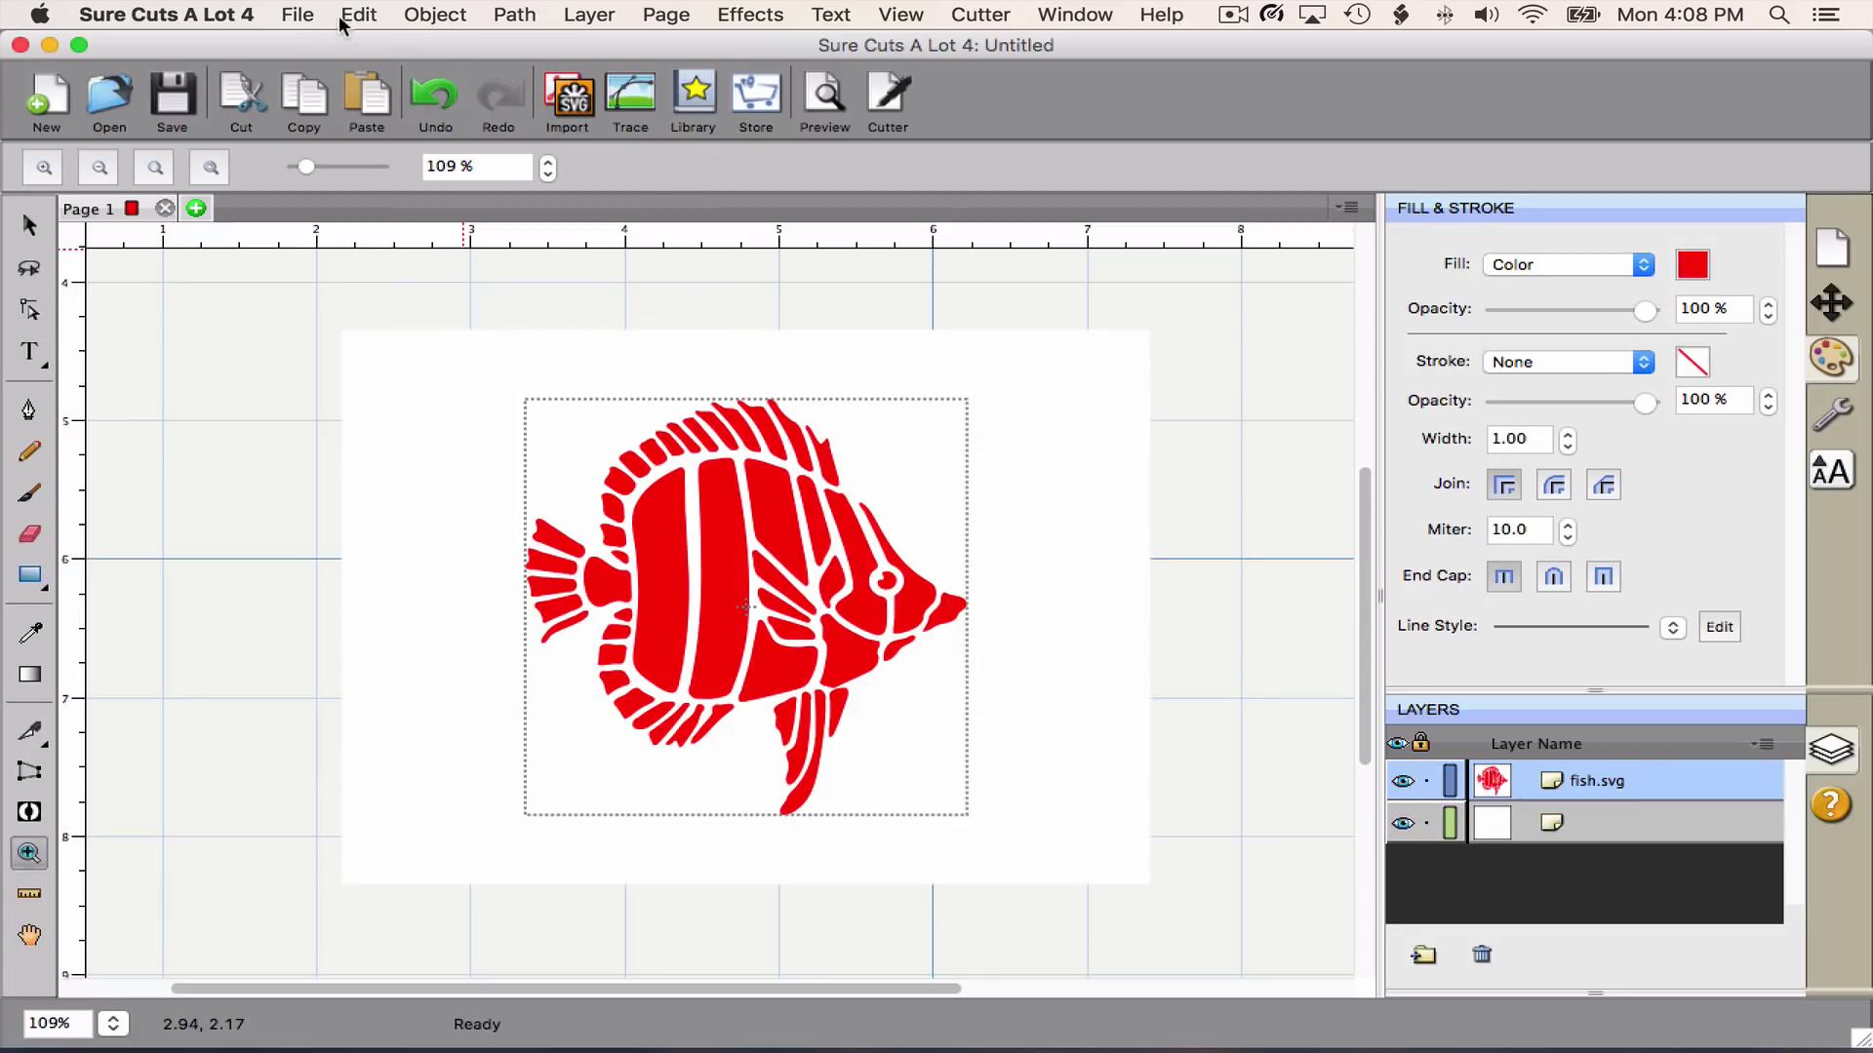
Copy the red fish and paste the duplicate in place over the original
{"action": "left_click", "coordinate": [358, 14]}
{"action": "left_click", "coordinate": [359, 108]}
{"action": "left_click", "coordinate": [358, 15]}
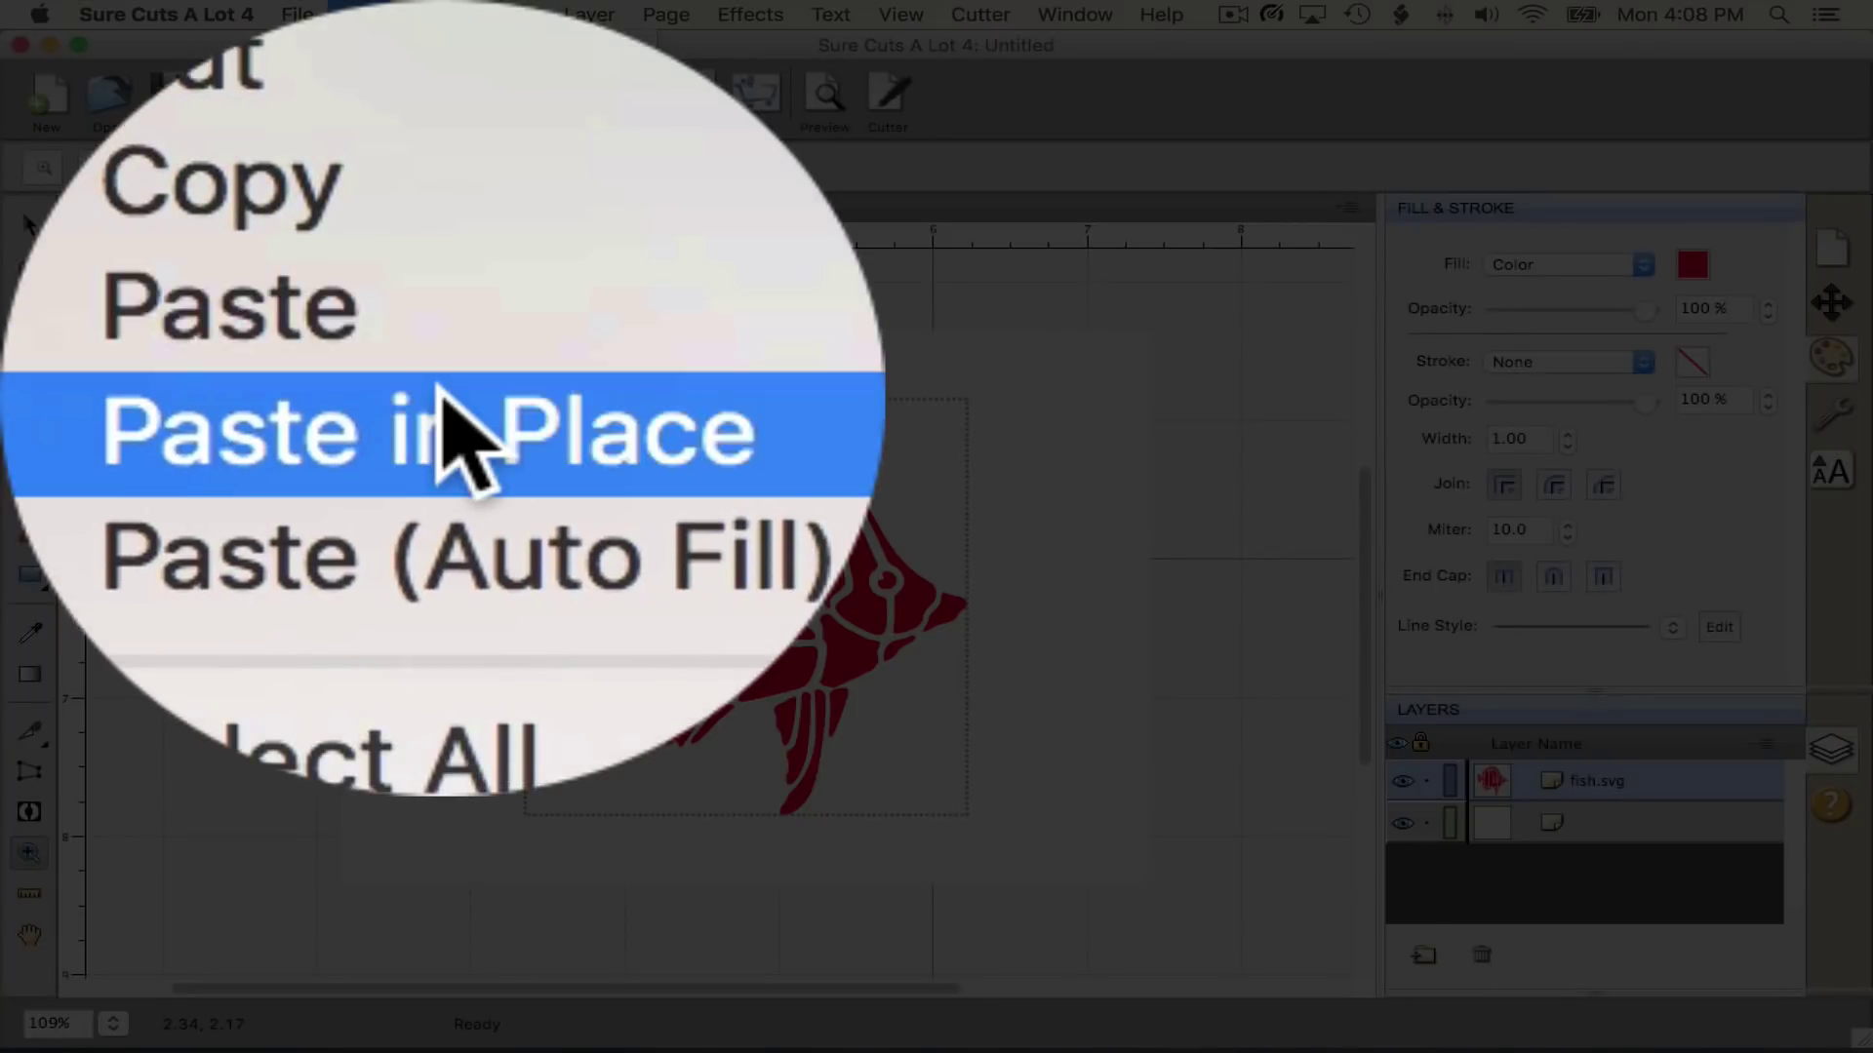
{"action": "left_click", "coordinate": [425, 178]}
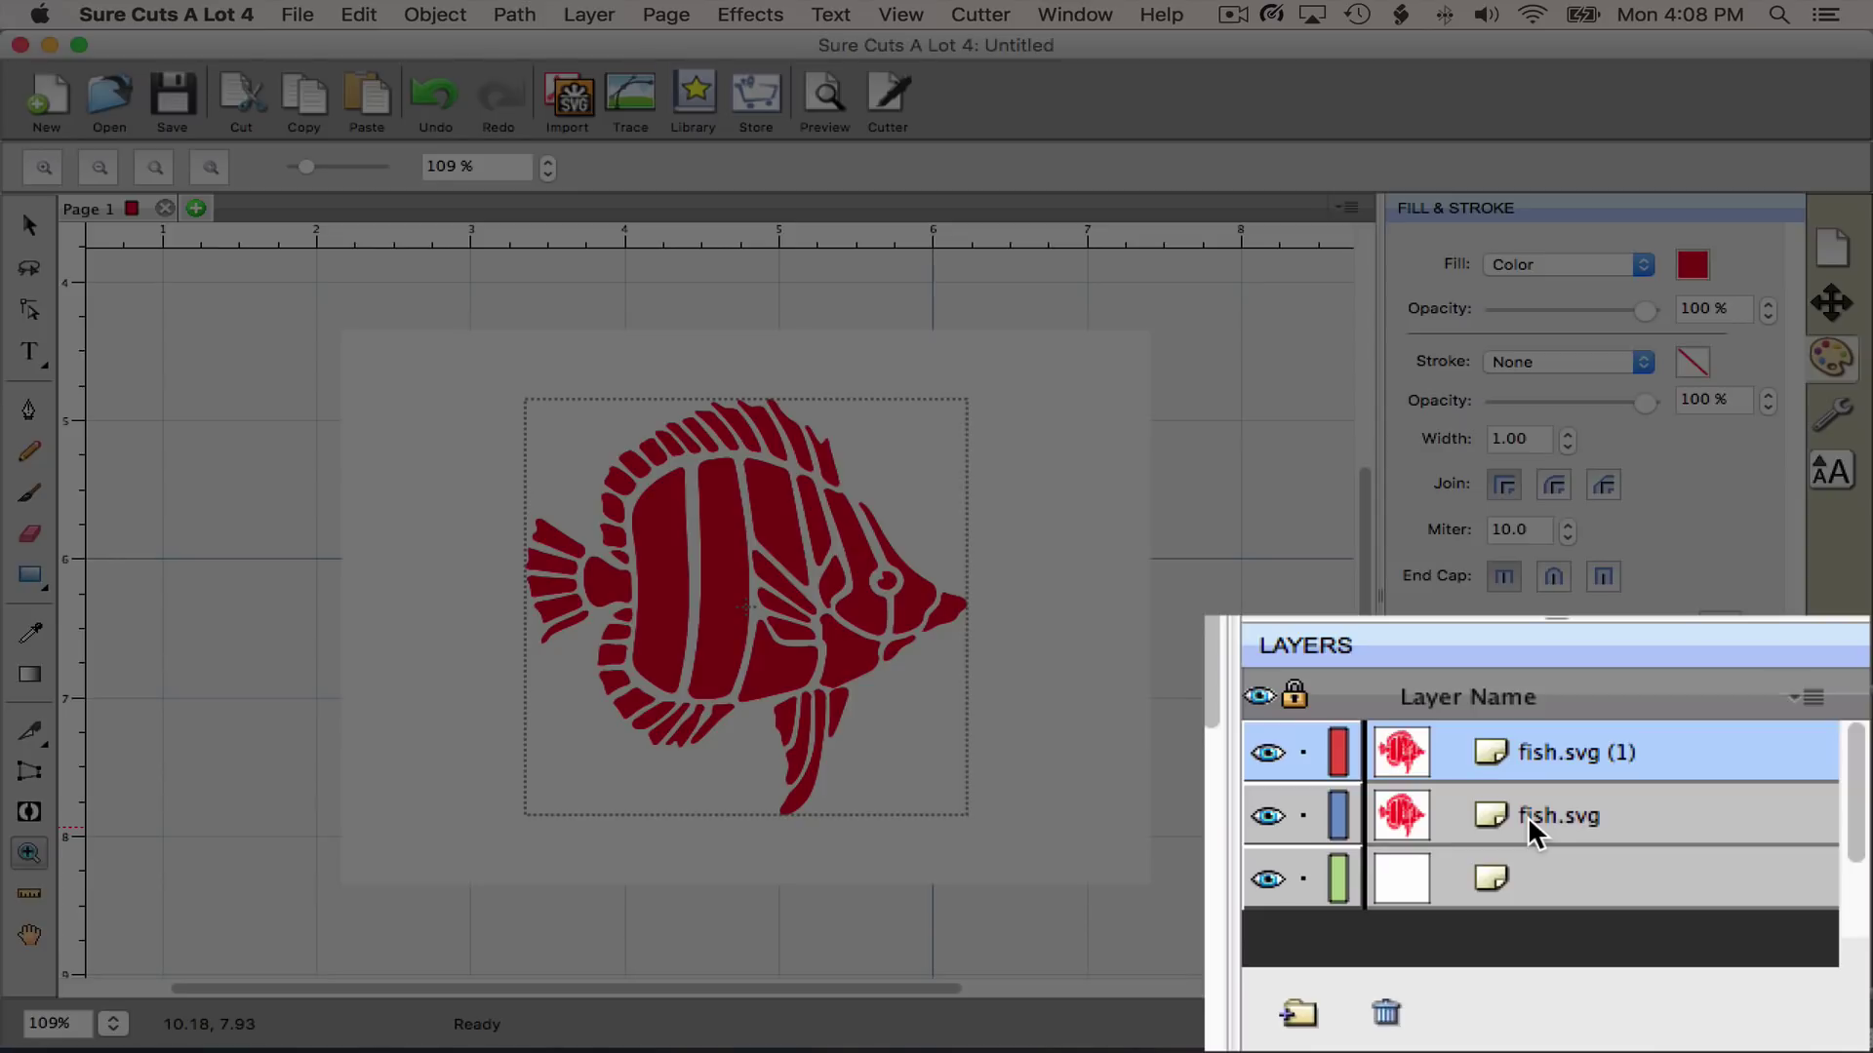
Fill the duplicate fish with Blueberry blue
{"action": "left_click", "coordinate": [1692, 265]}
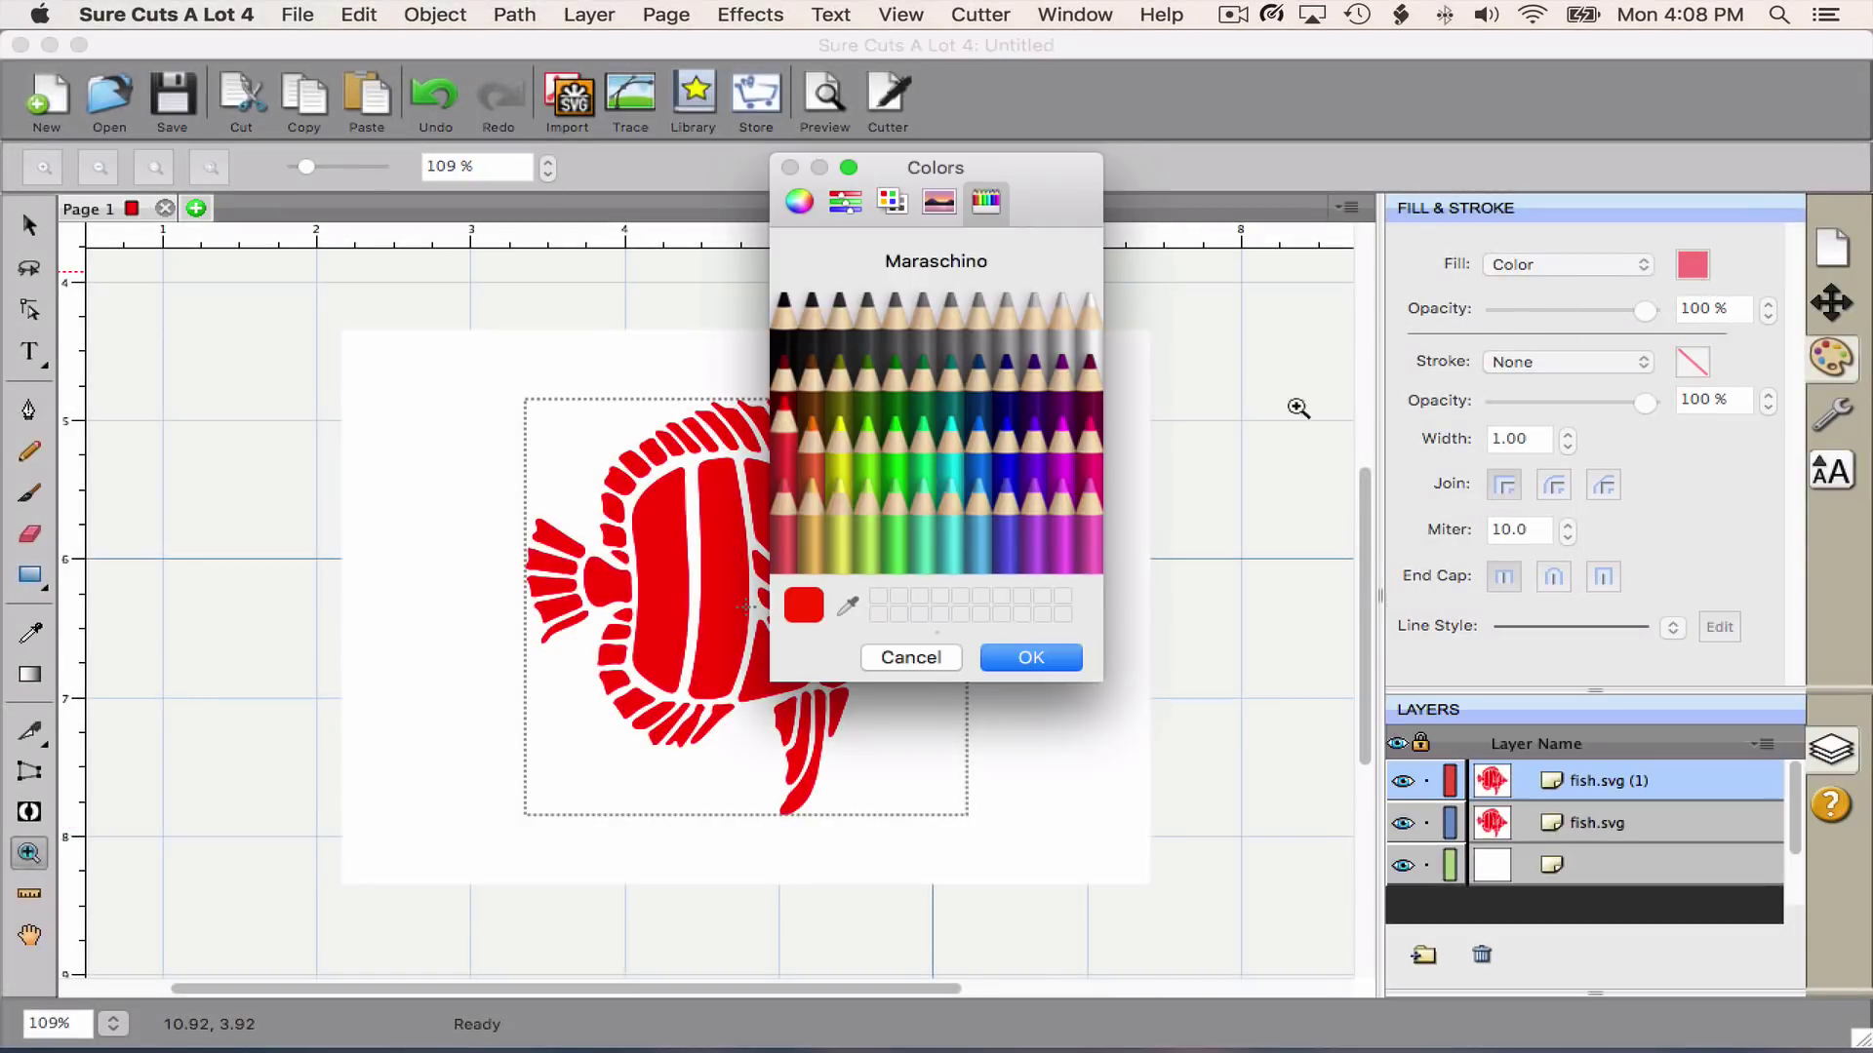
{"action": "left_click", "coordinate": [1008, 437]}
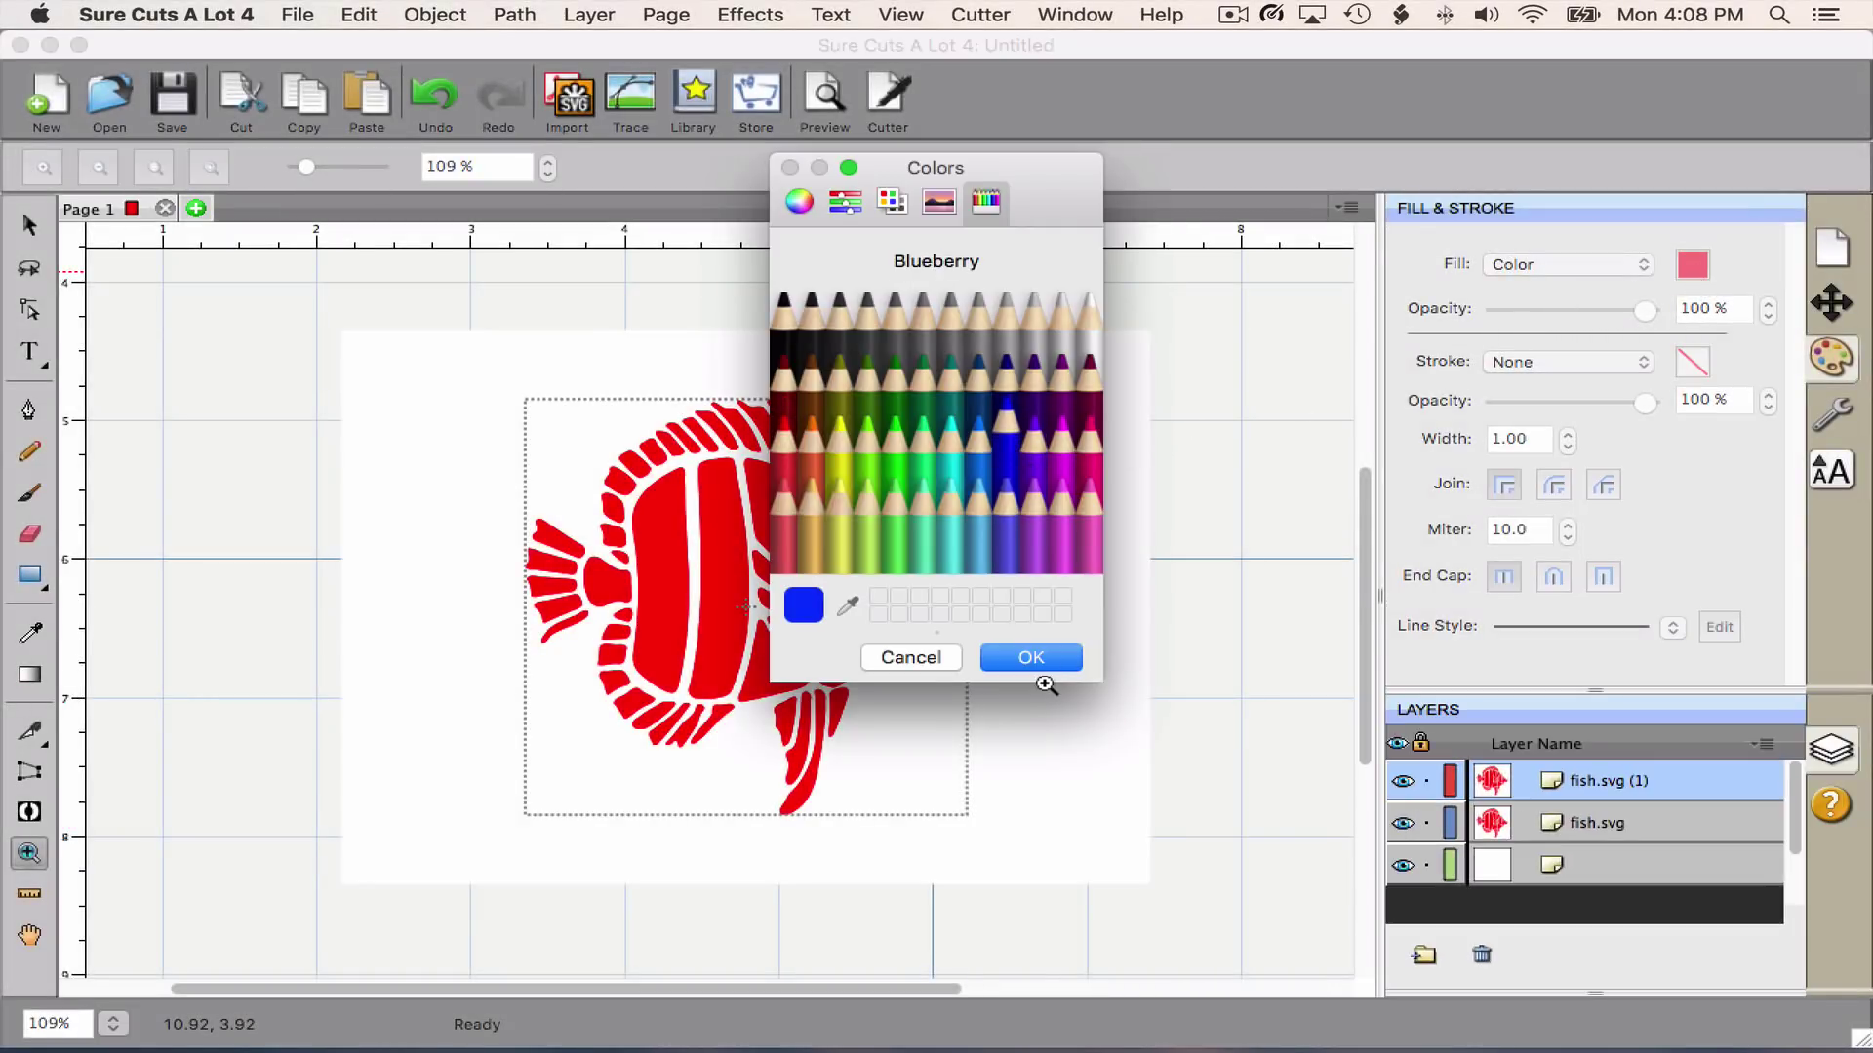
{"action": "left_click", "coordinate": [1047, 667]}
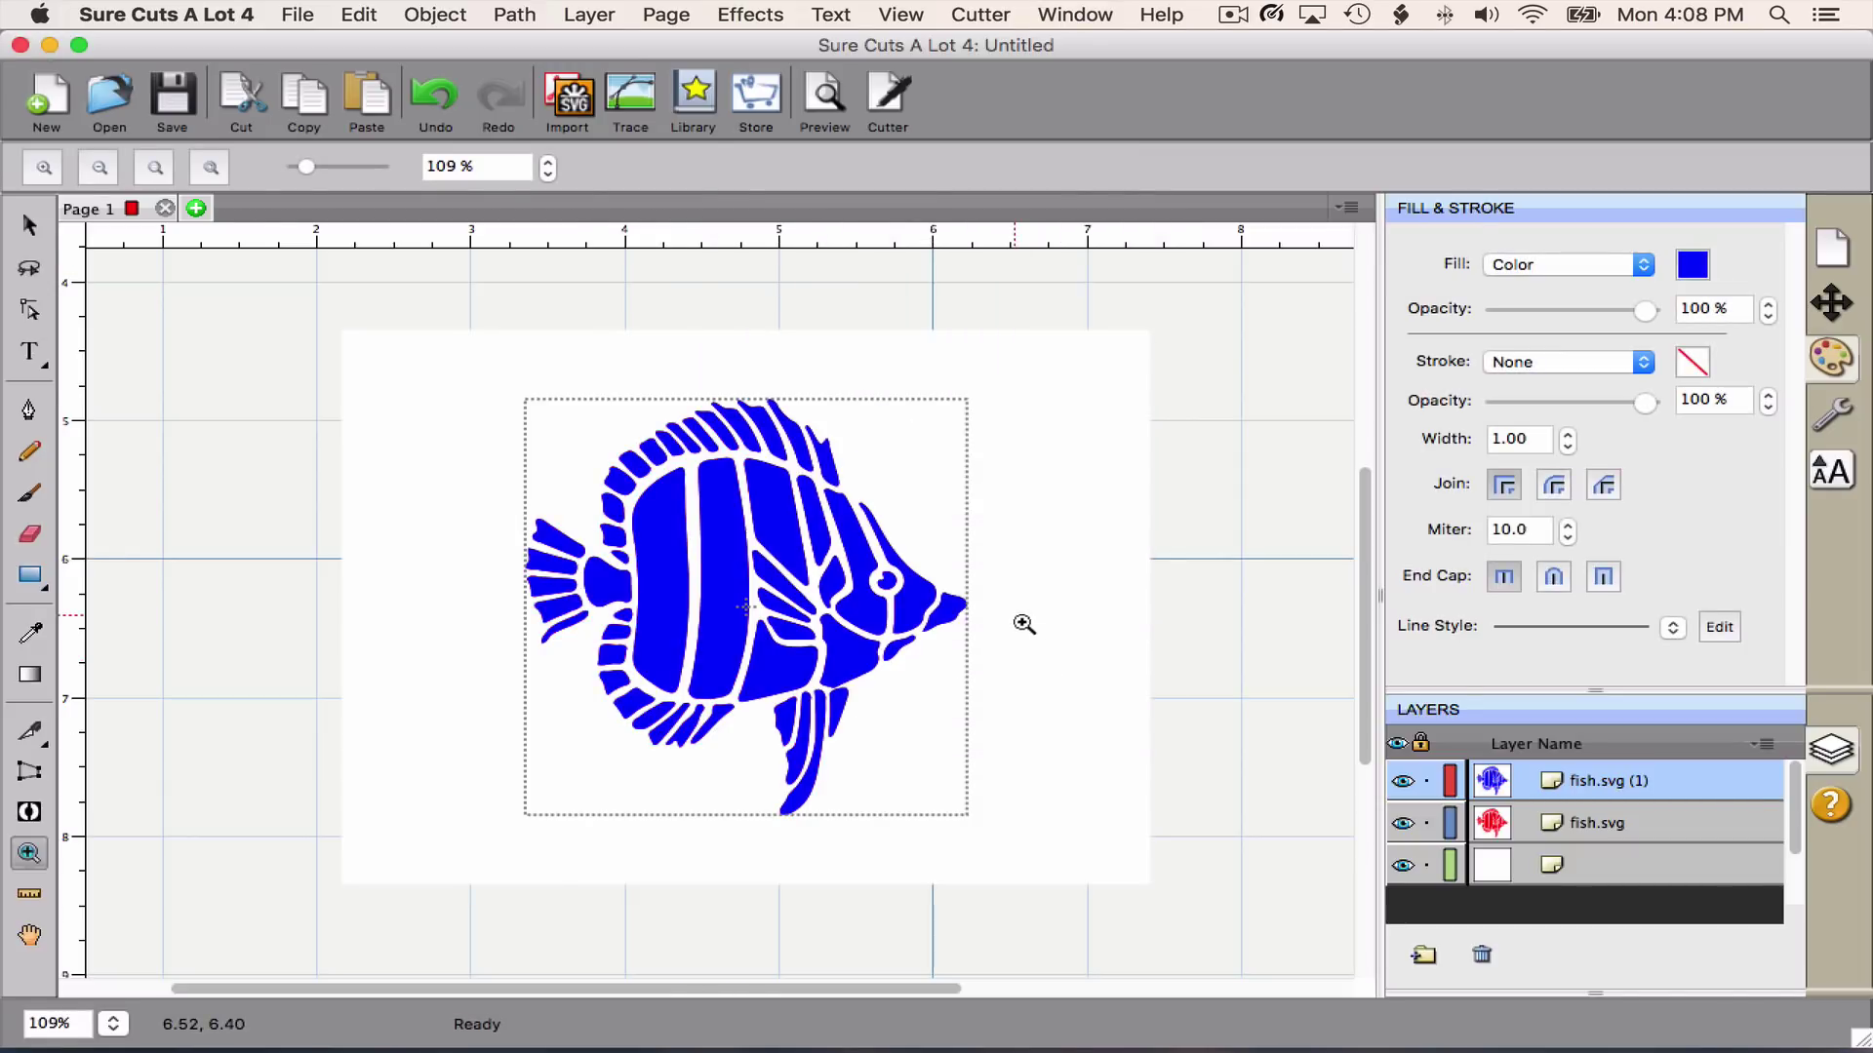
Inset the blue fish by 0.02 in using Offset Path with Inset Offset
{"action": "left_click", "coordinate": [517, 14]}
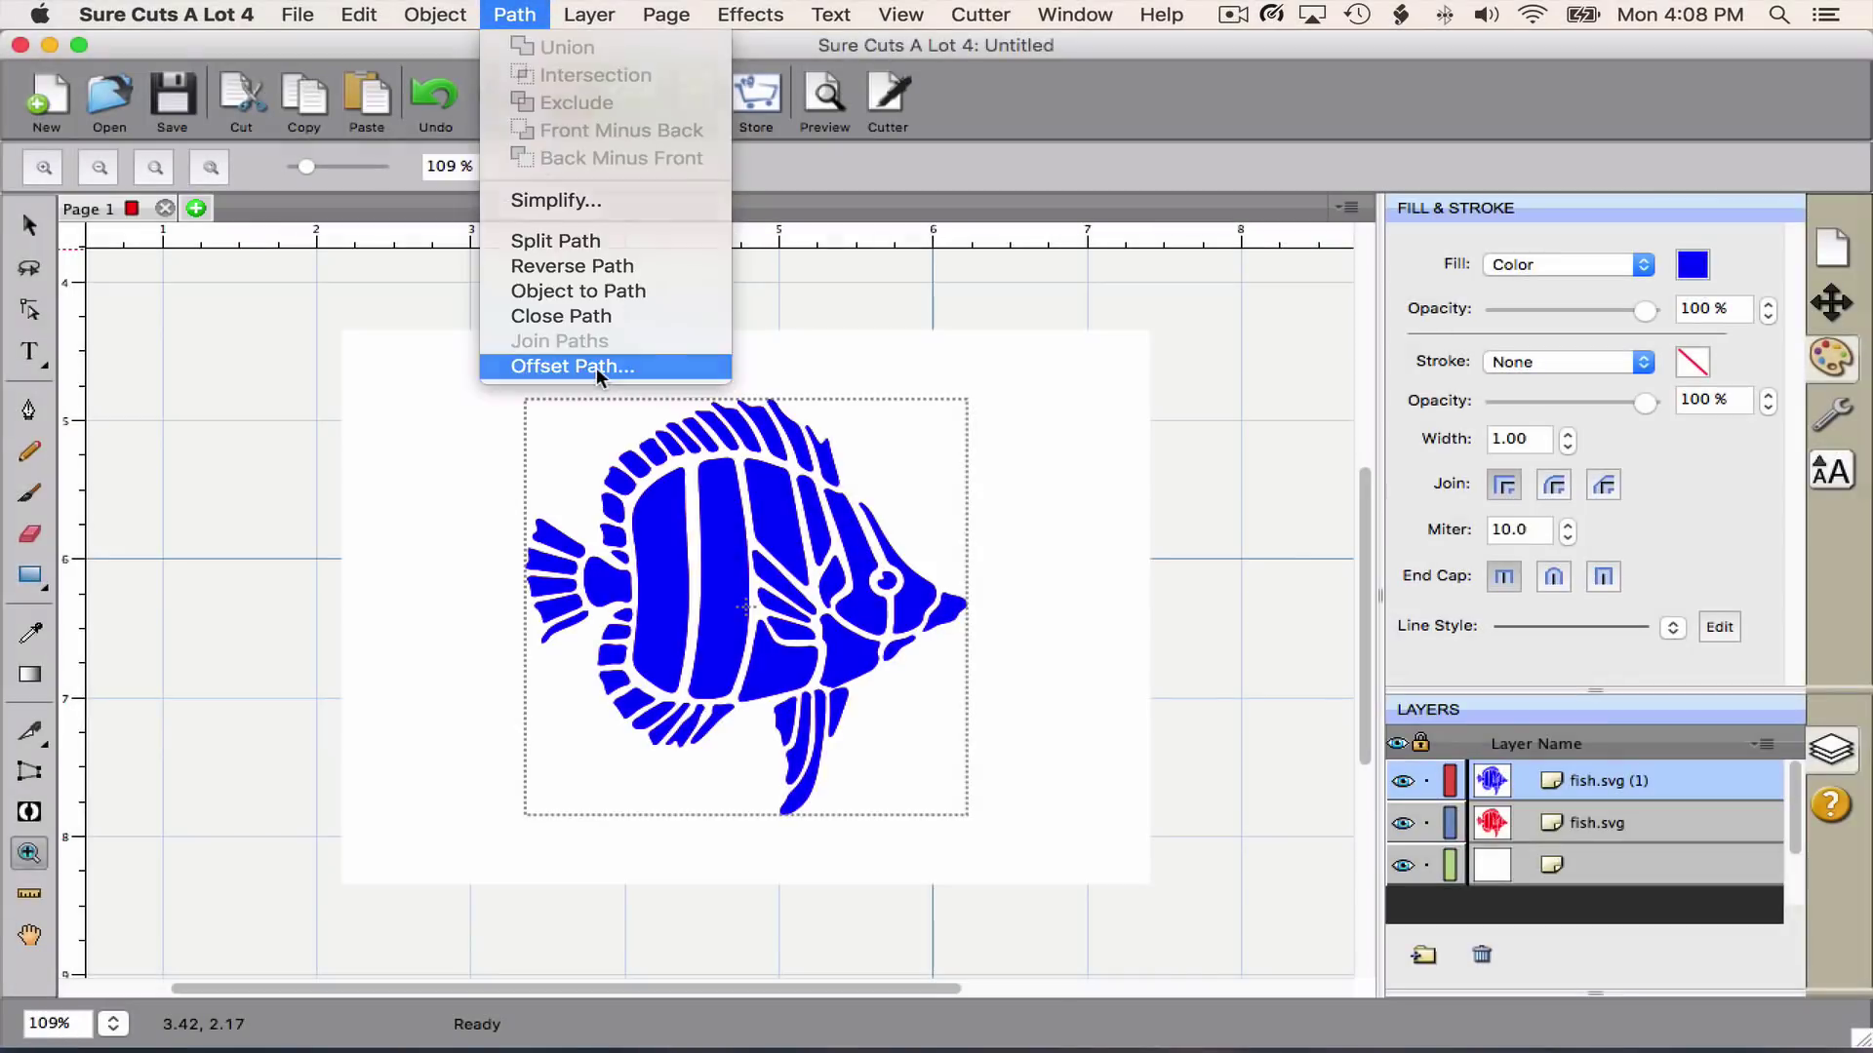
{"action": "left_click", "coordinate": [595, 368]}
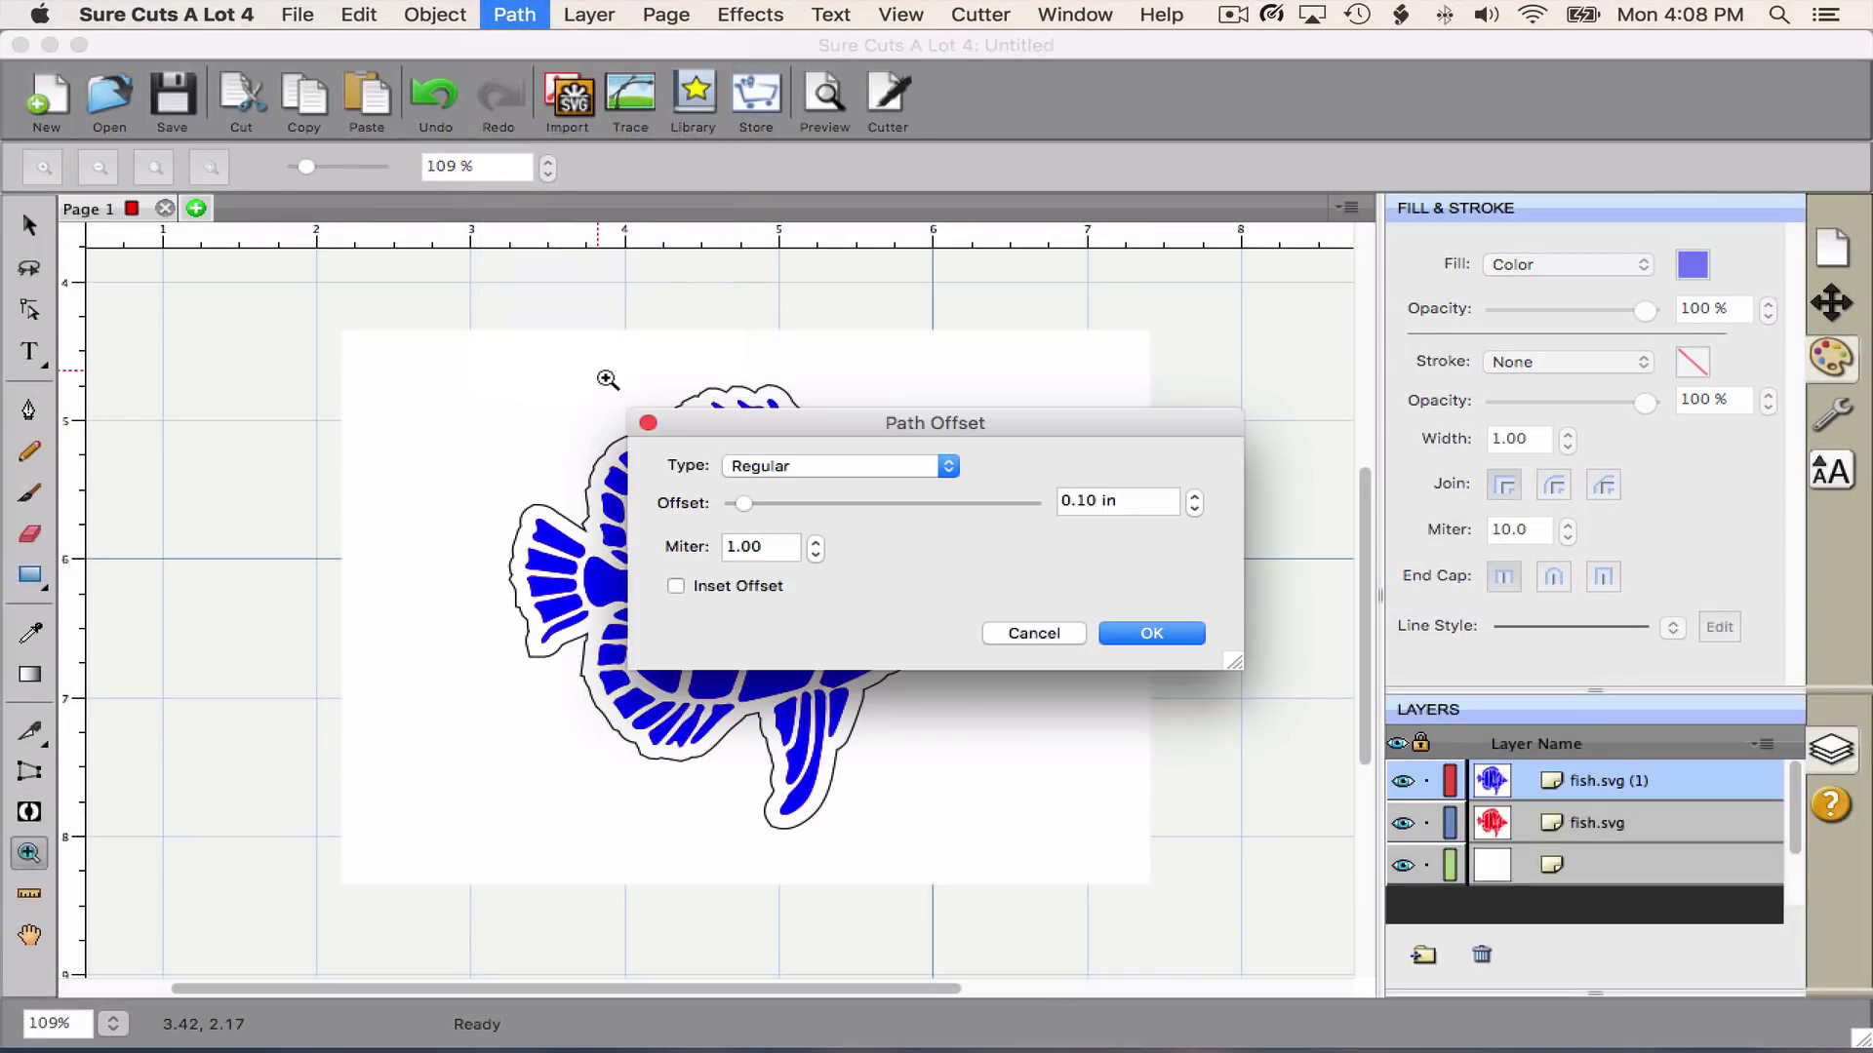
{"action": "left_click", "coordinate": [302, 651]}
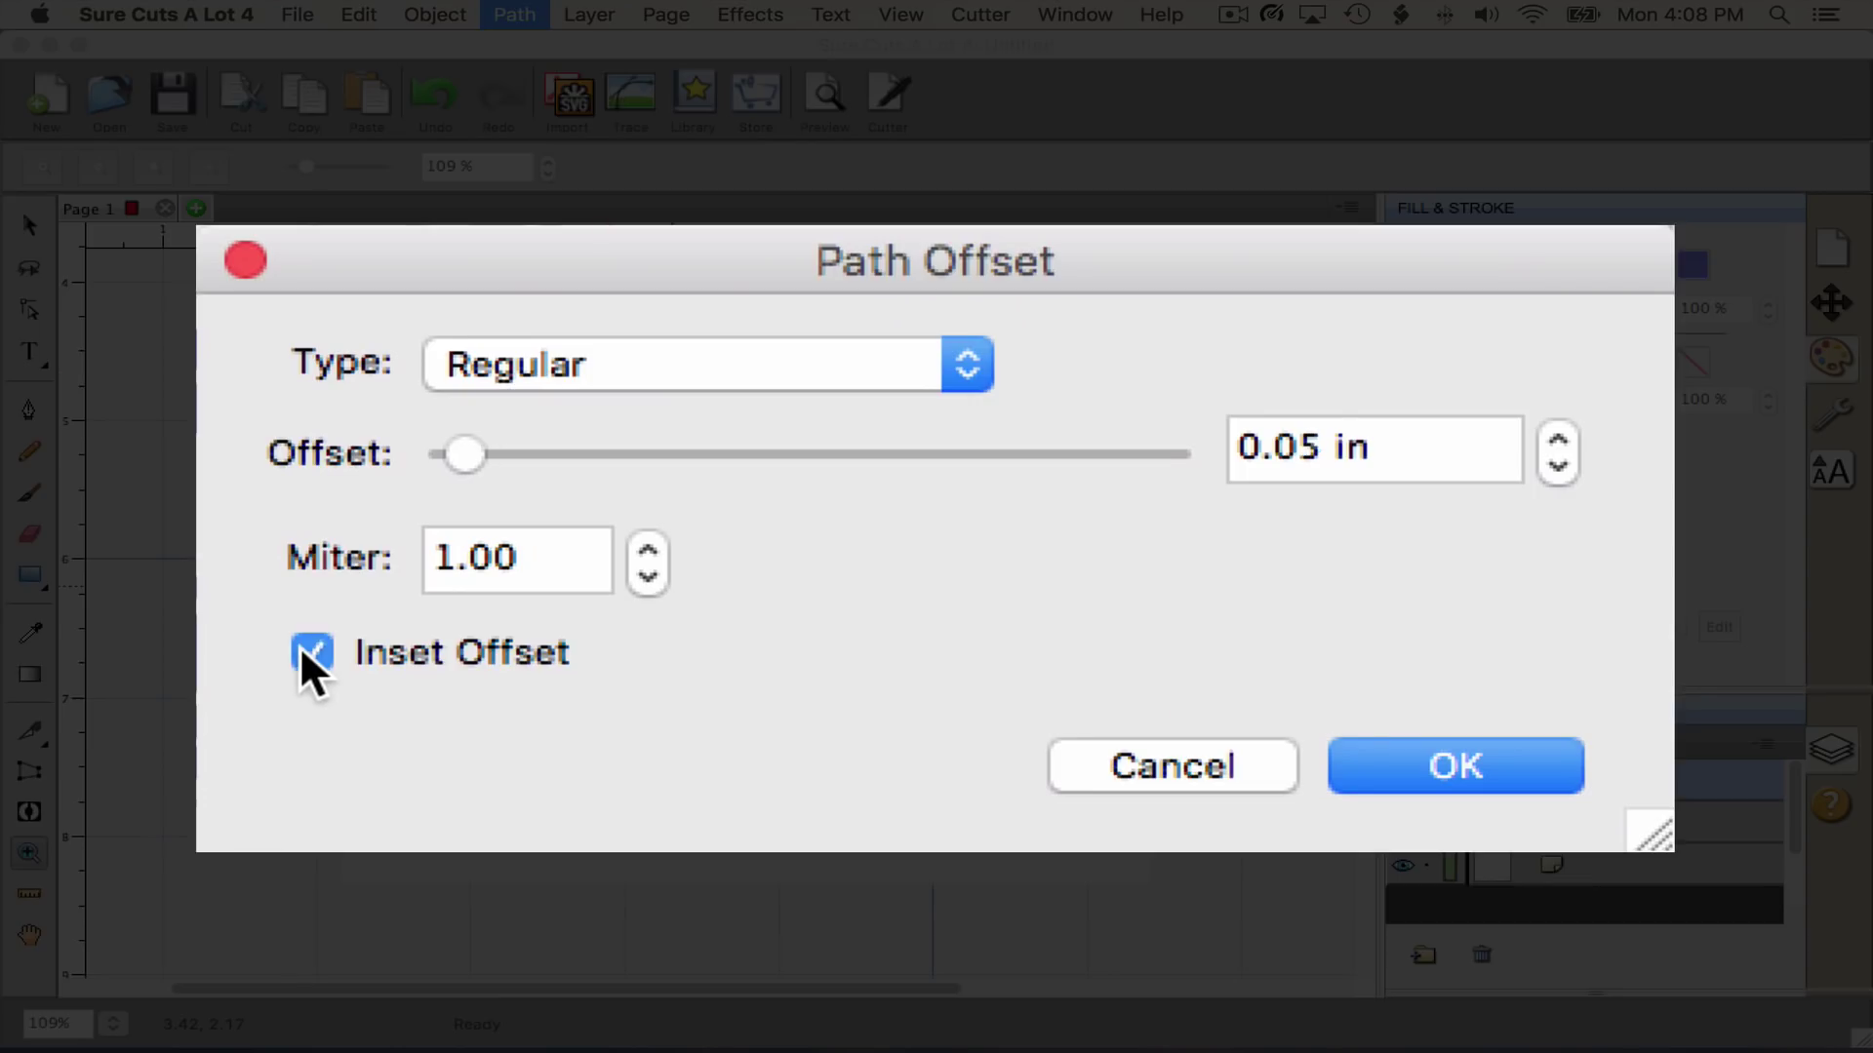
{"action": "left_click", "coordinate": [1303, 445]}
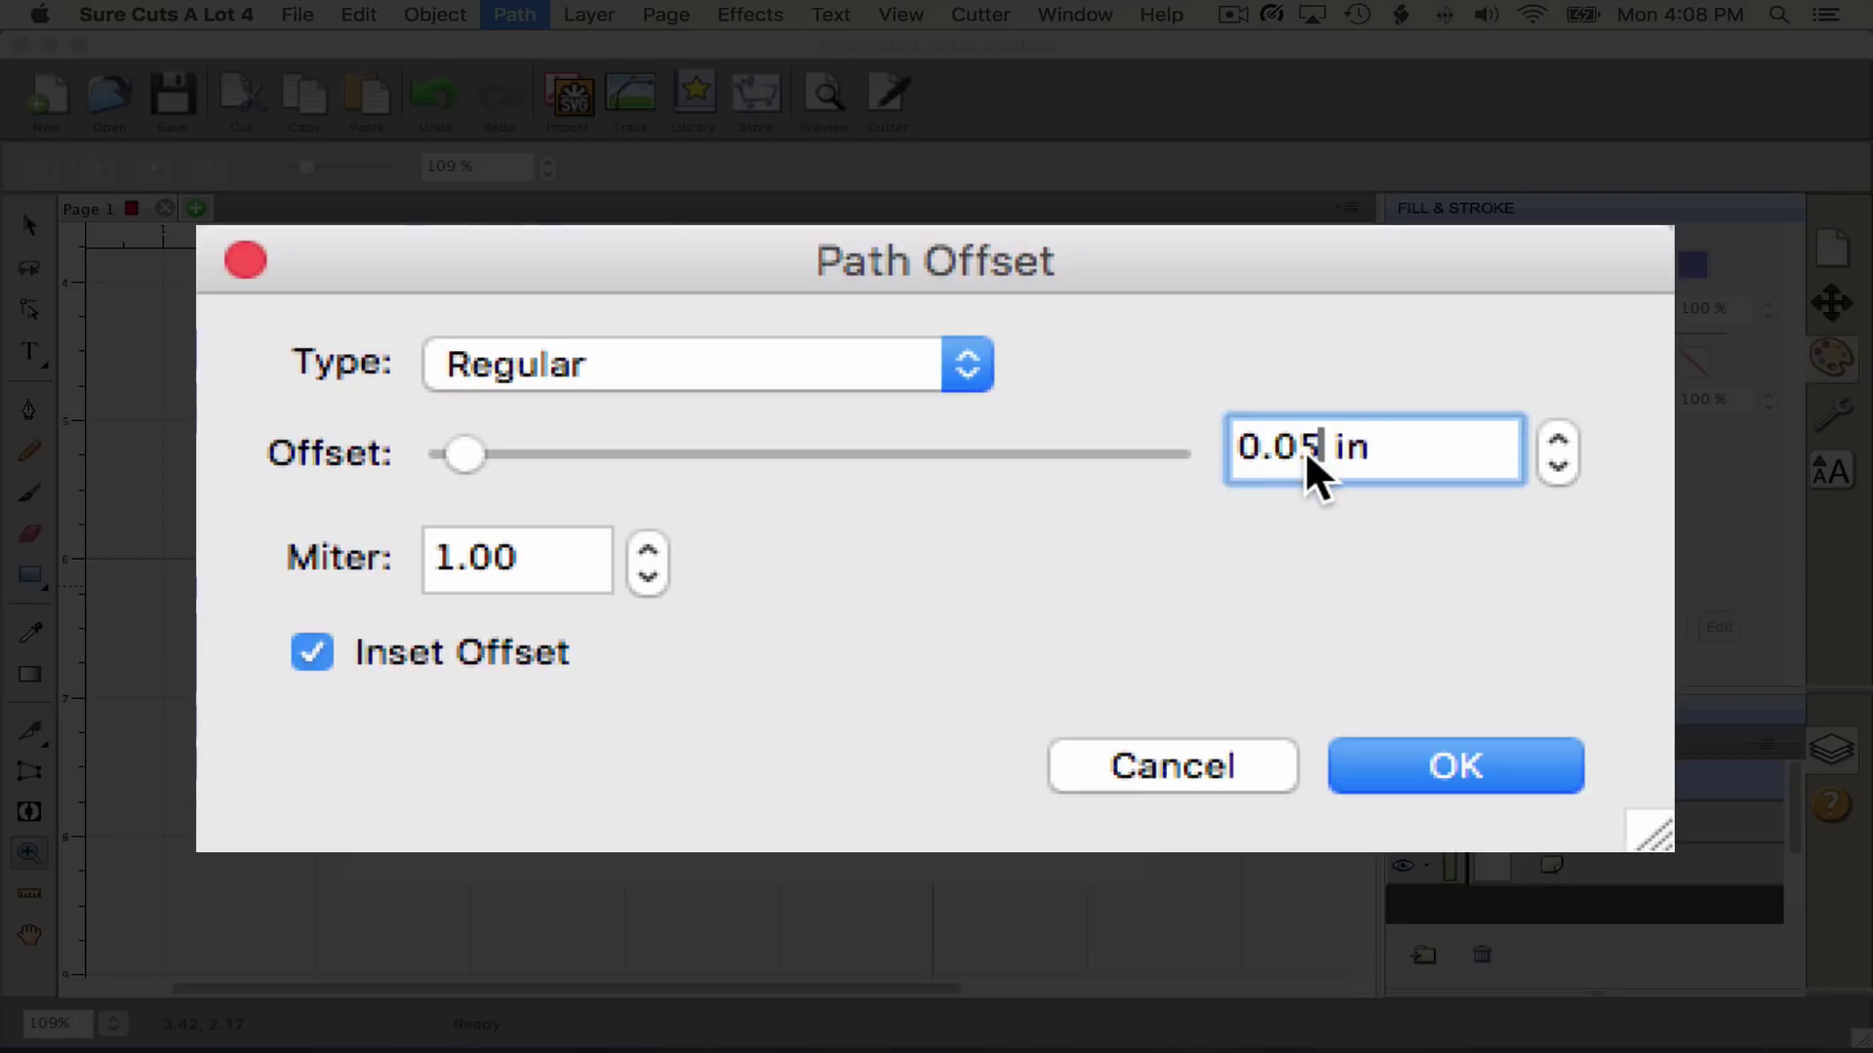
{"action": "key", "text": "BackSpace"}
{"action": "type", "text": "2"}
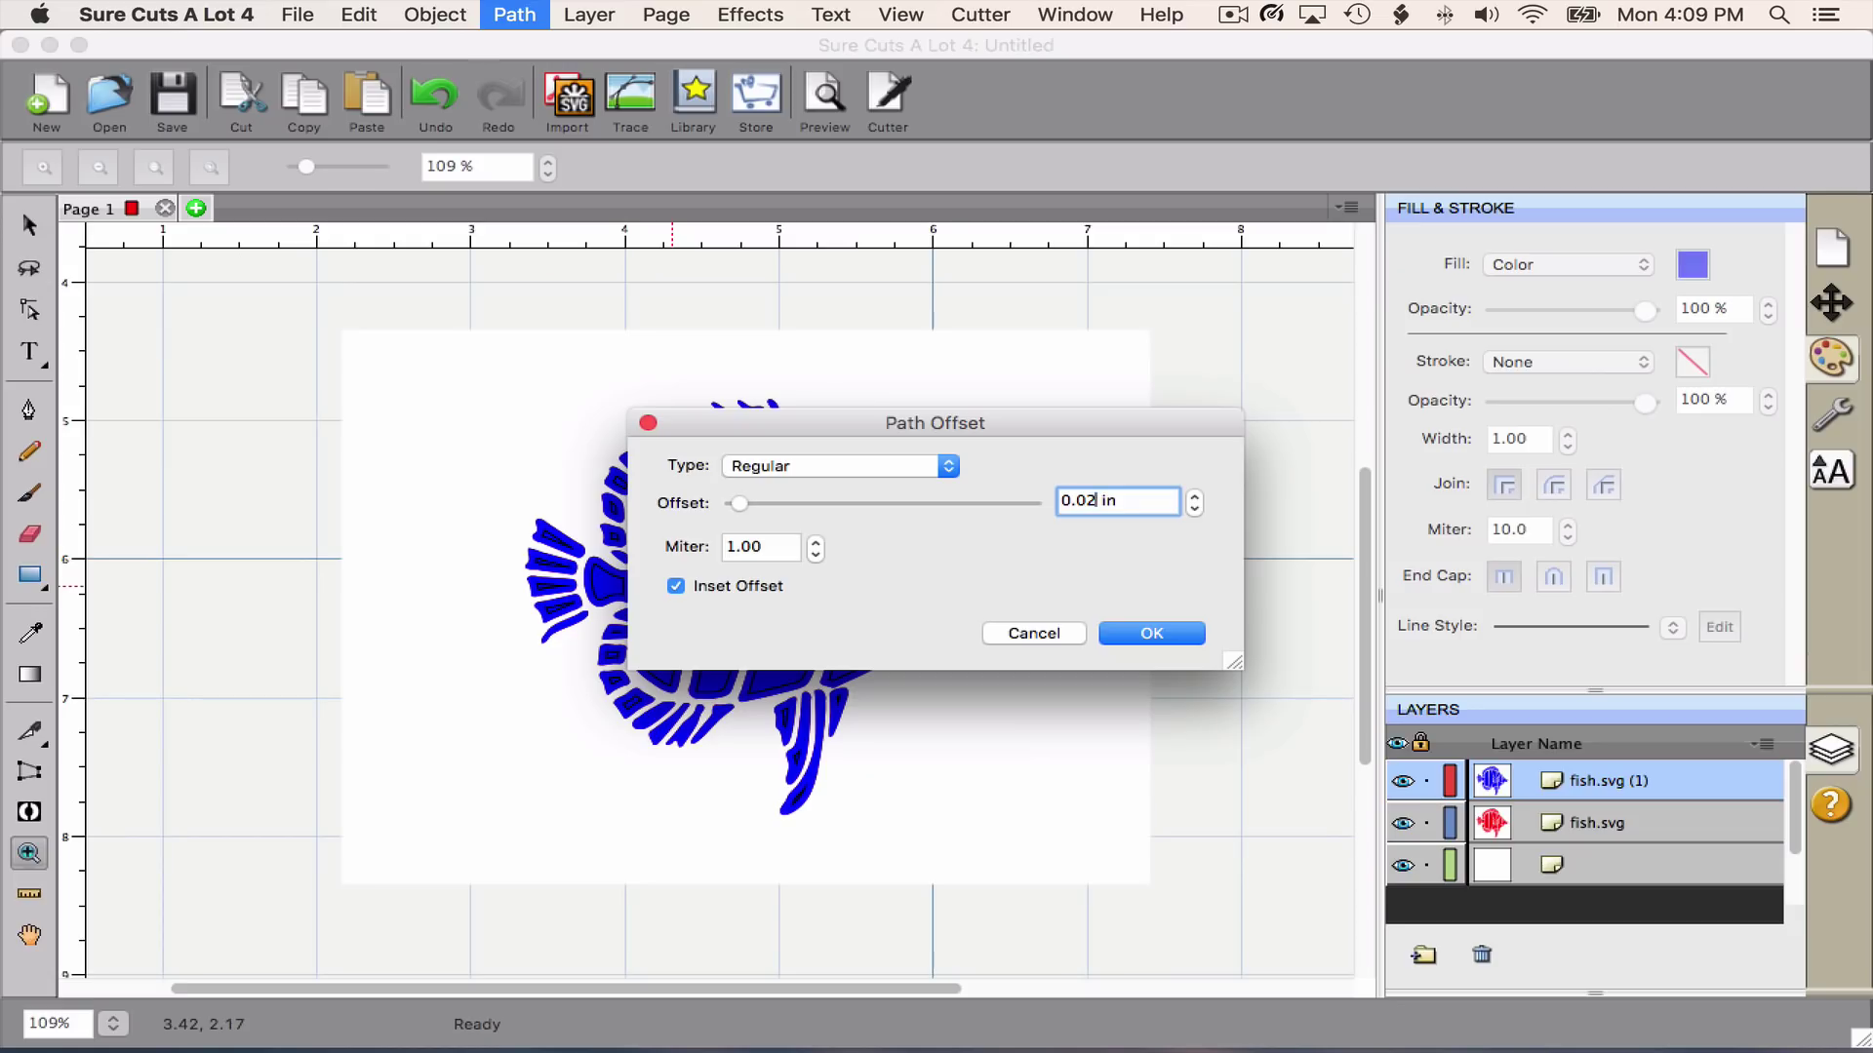
{"action": "left_click", "coordinate": [1146, 636]}
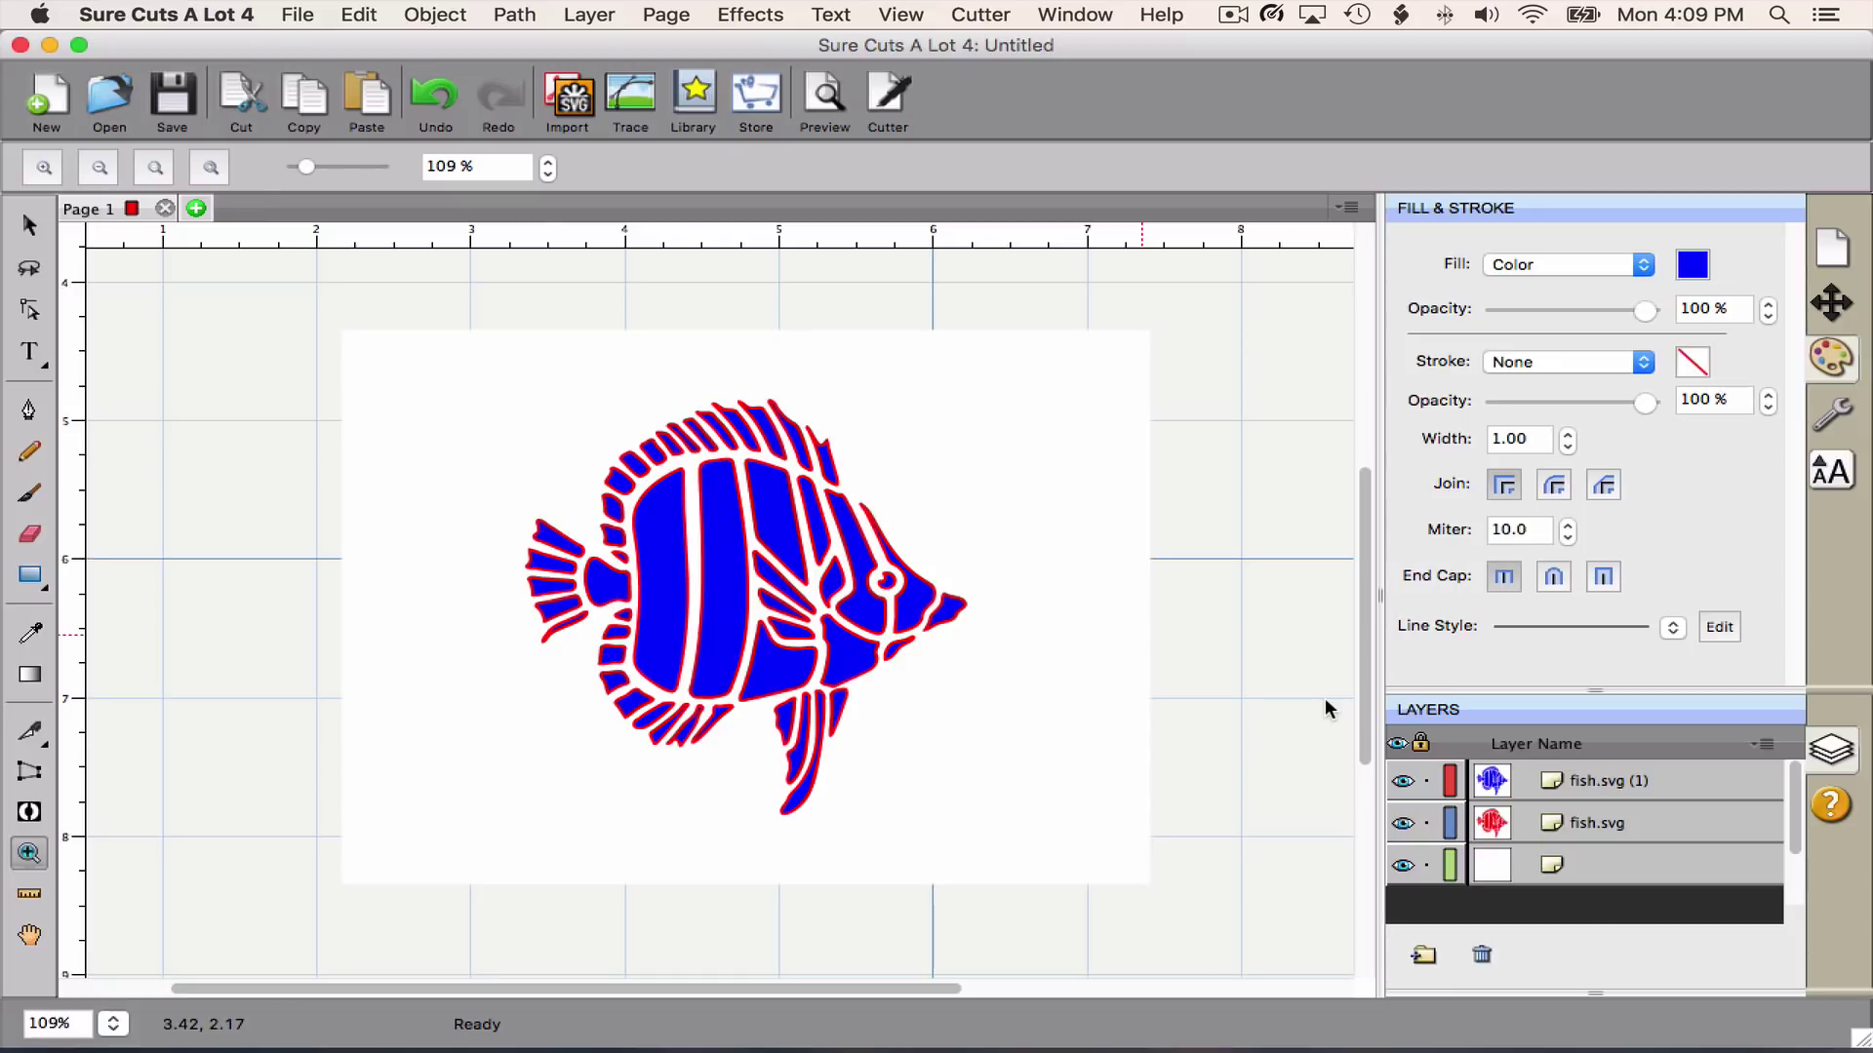
Copy the fish.svg (1) layer and paste it in place on top
{"action": "left_click", "coordinate": [1572, 782]}
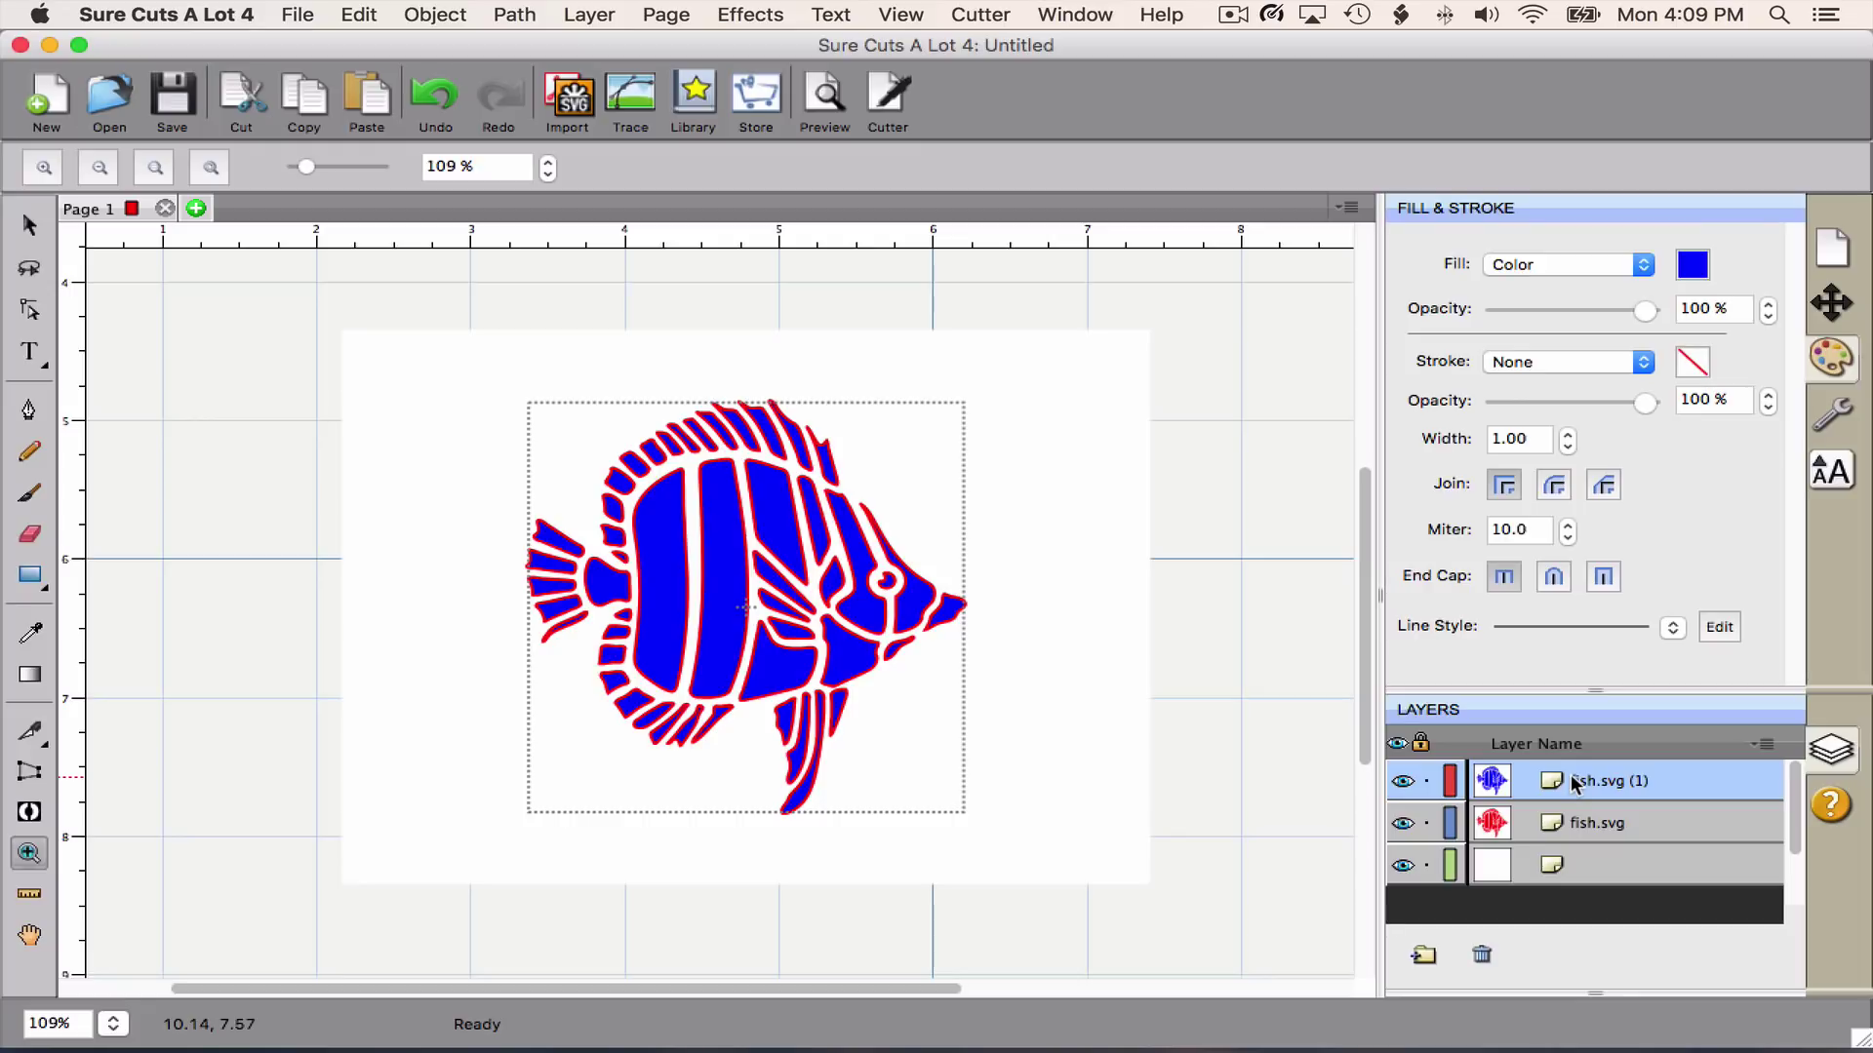
{"action": "left_click", "coordinate": [353, 15]}
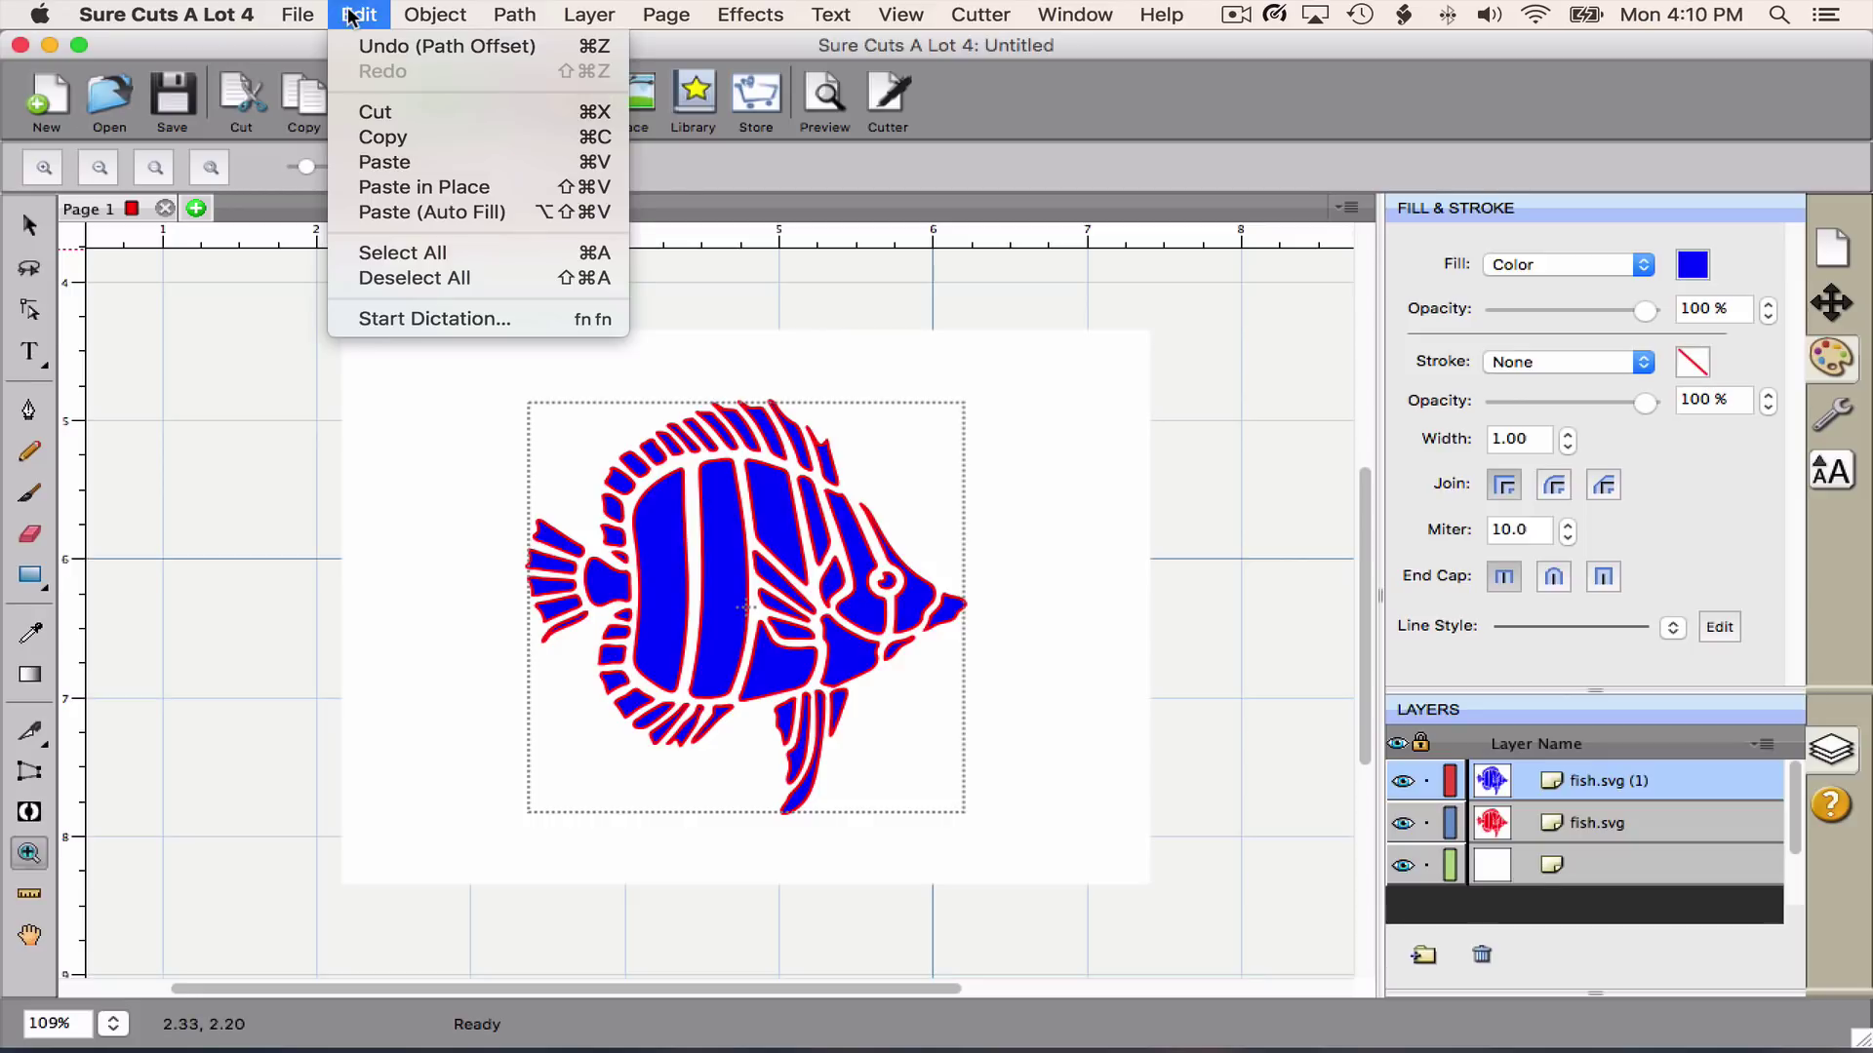
{"action": "left_click", "coordinate": [381, 134]}
{"action": "left_click", "coordinate": [358, 14]}
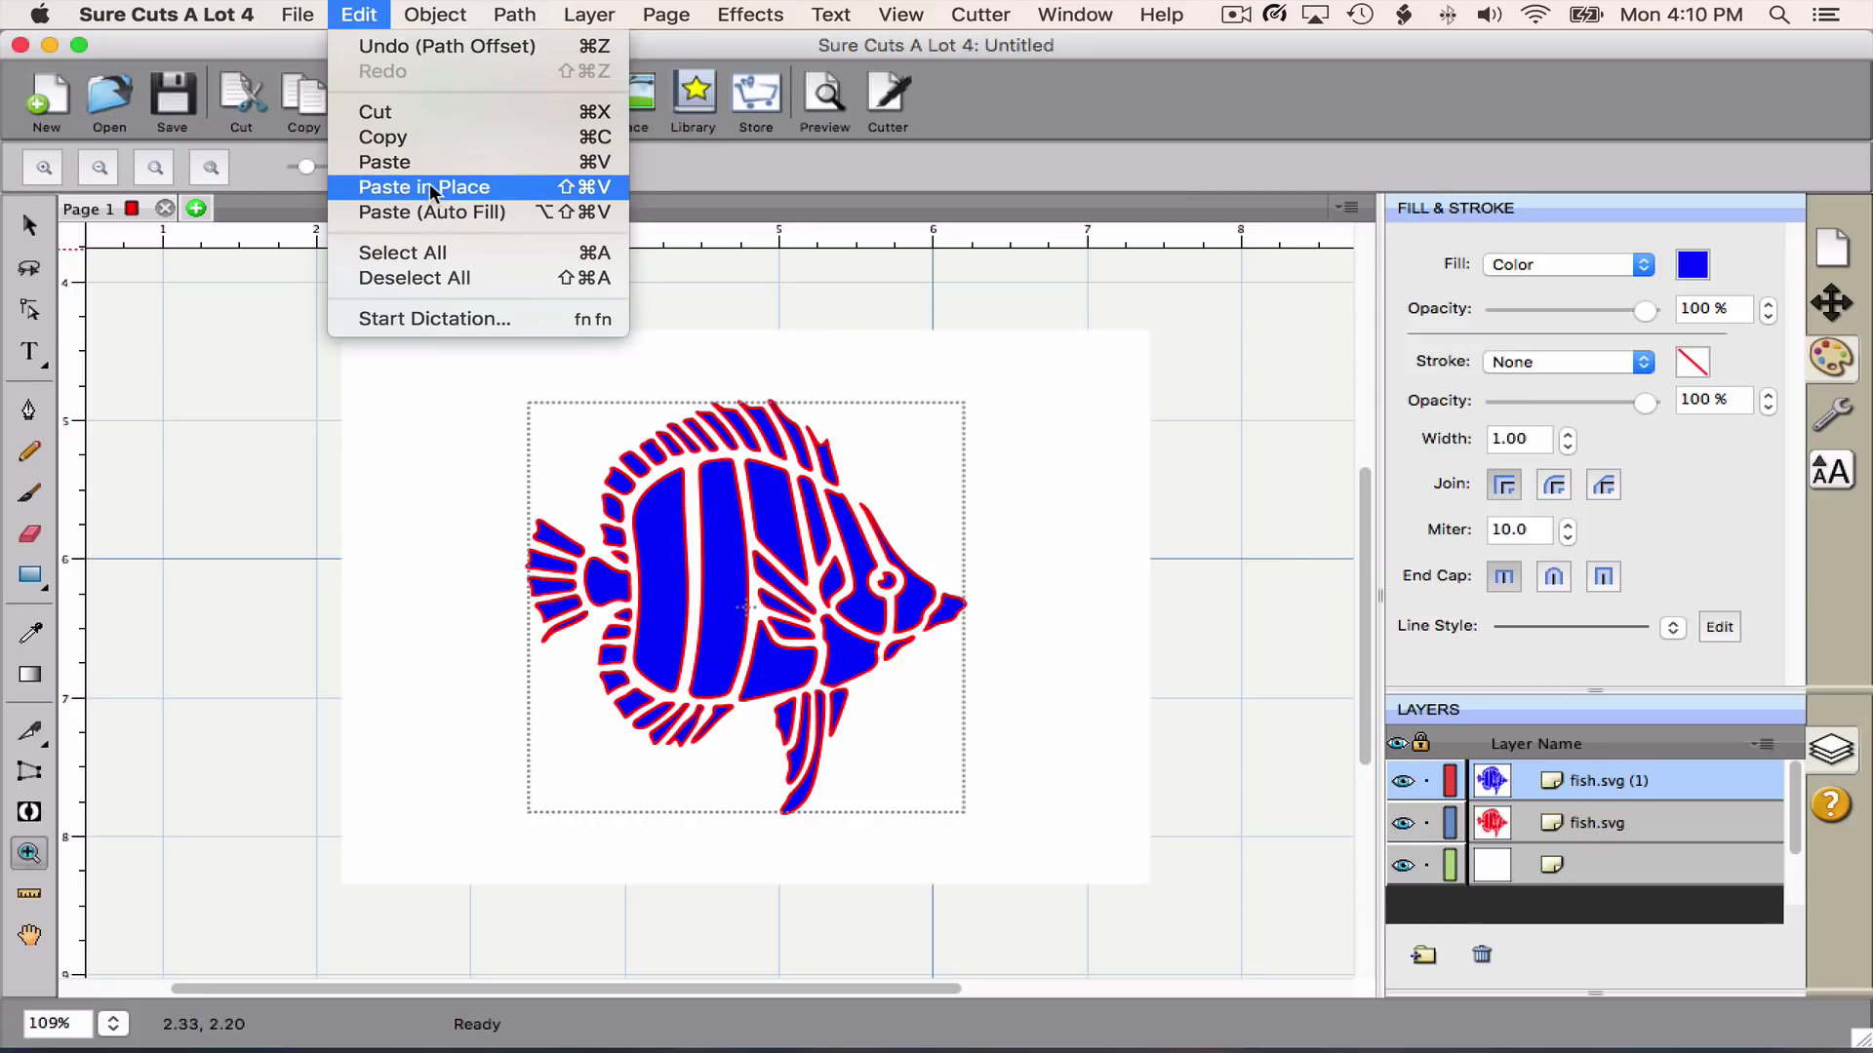
{"action": "left_click", "coordinate": [429, 188]}
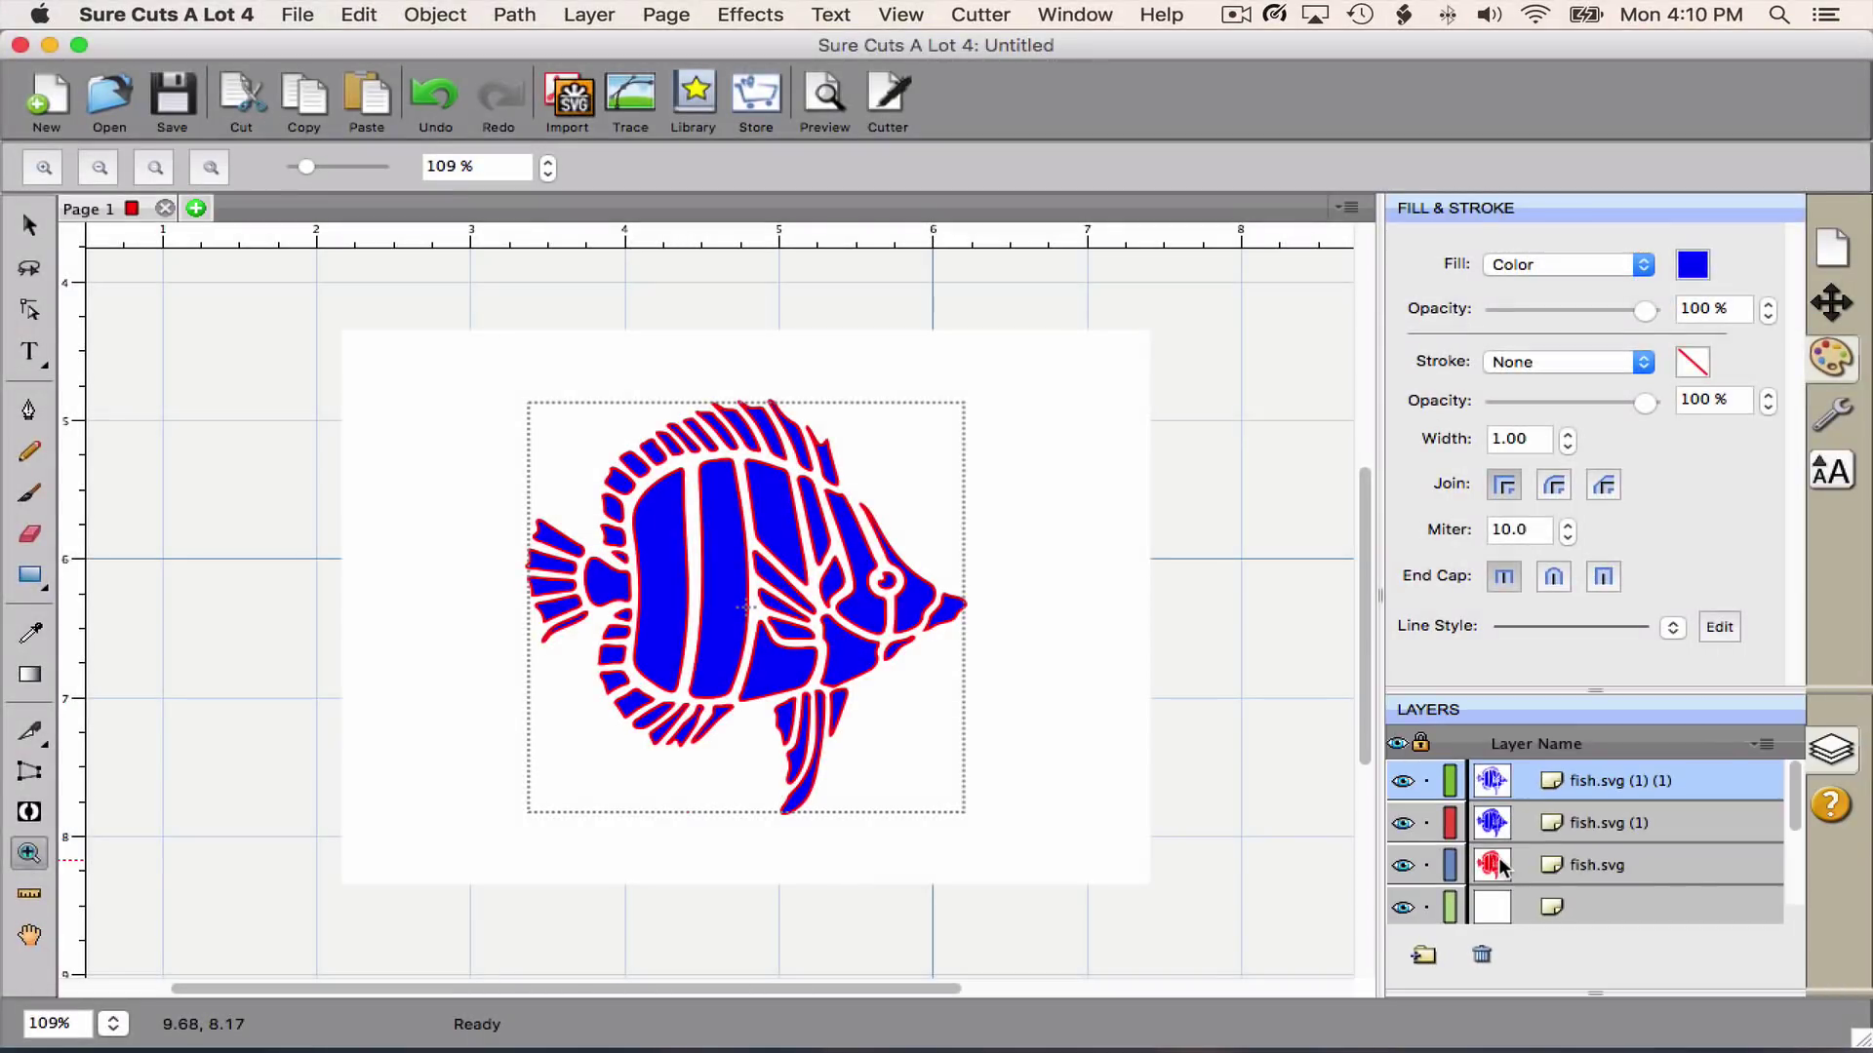
Export the design to Dropbox as redfishbluefish2.svg
{"action": "left_click", "coordinate": [286, 14]}
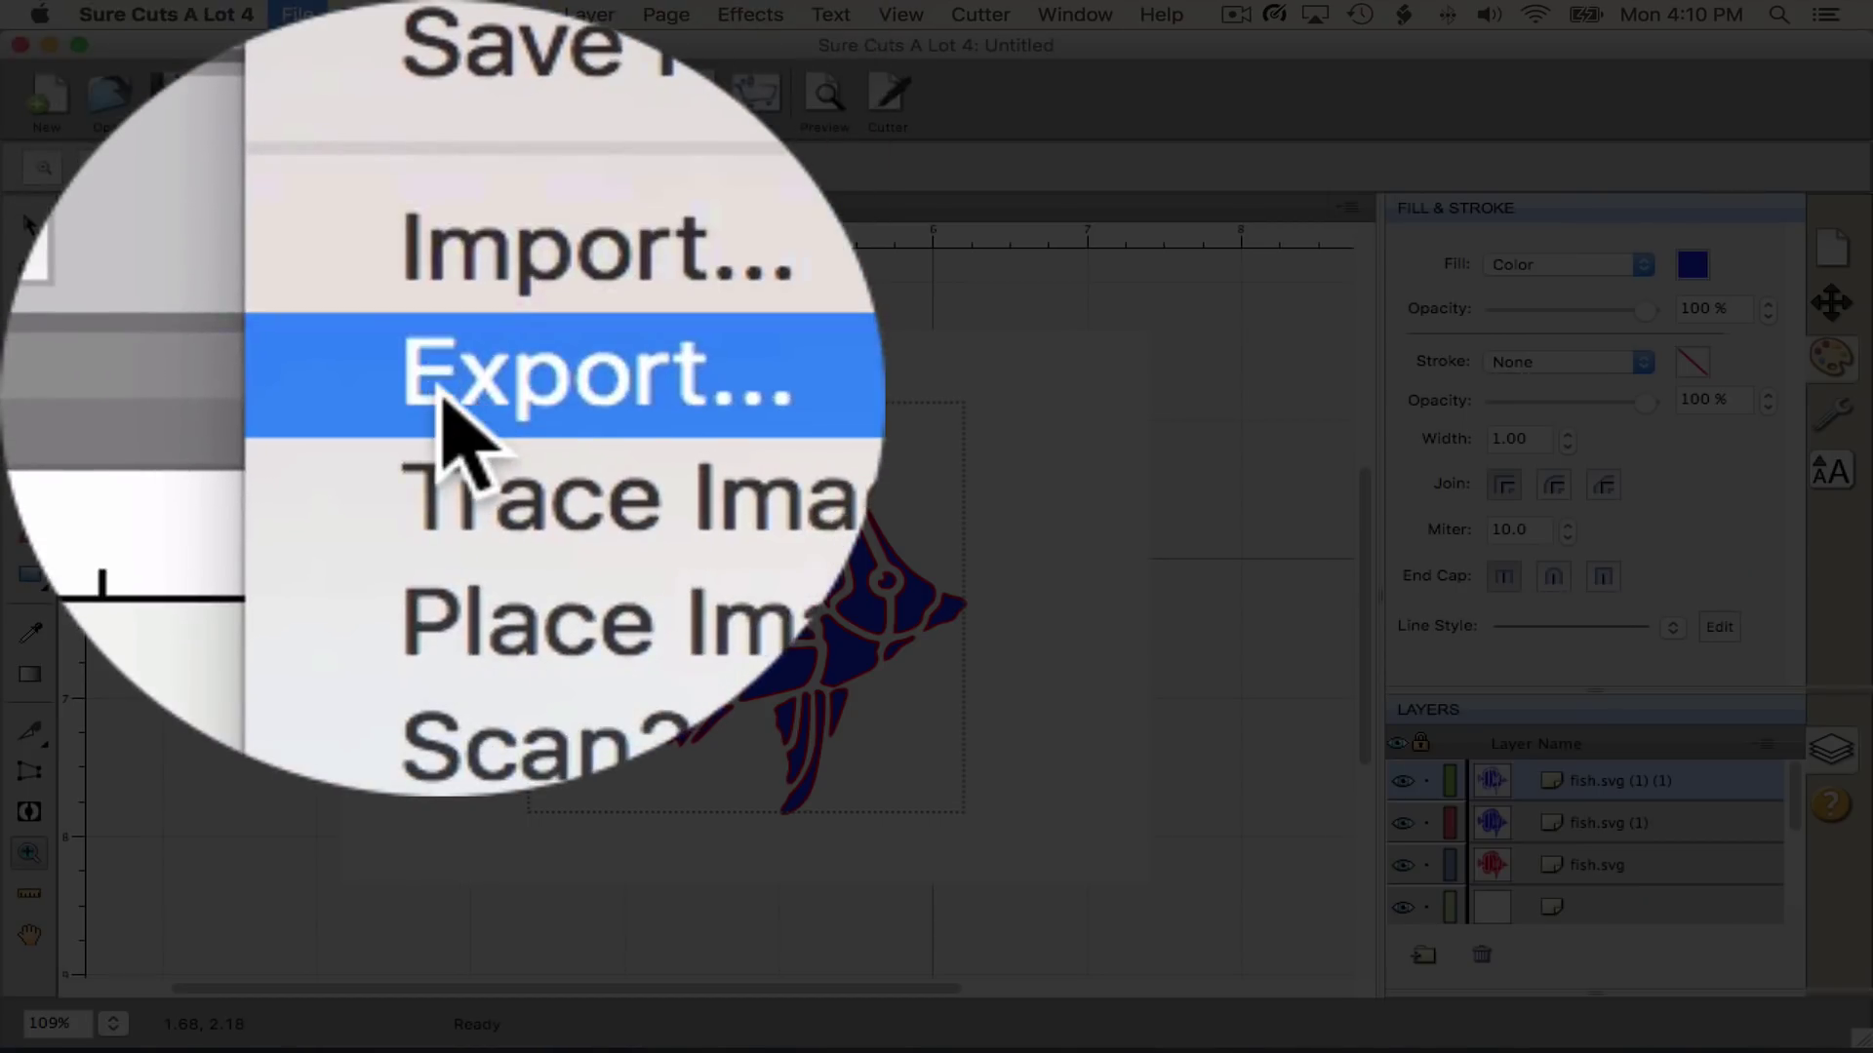
{"action": "left_click", "coordinate": [302, 180]}
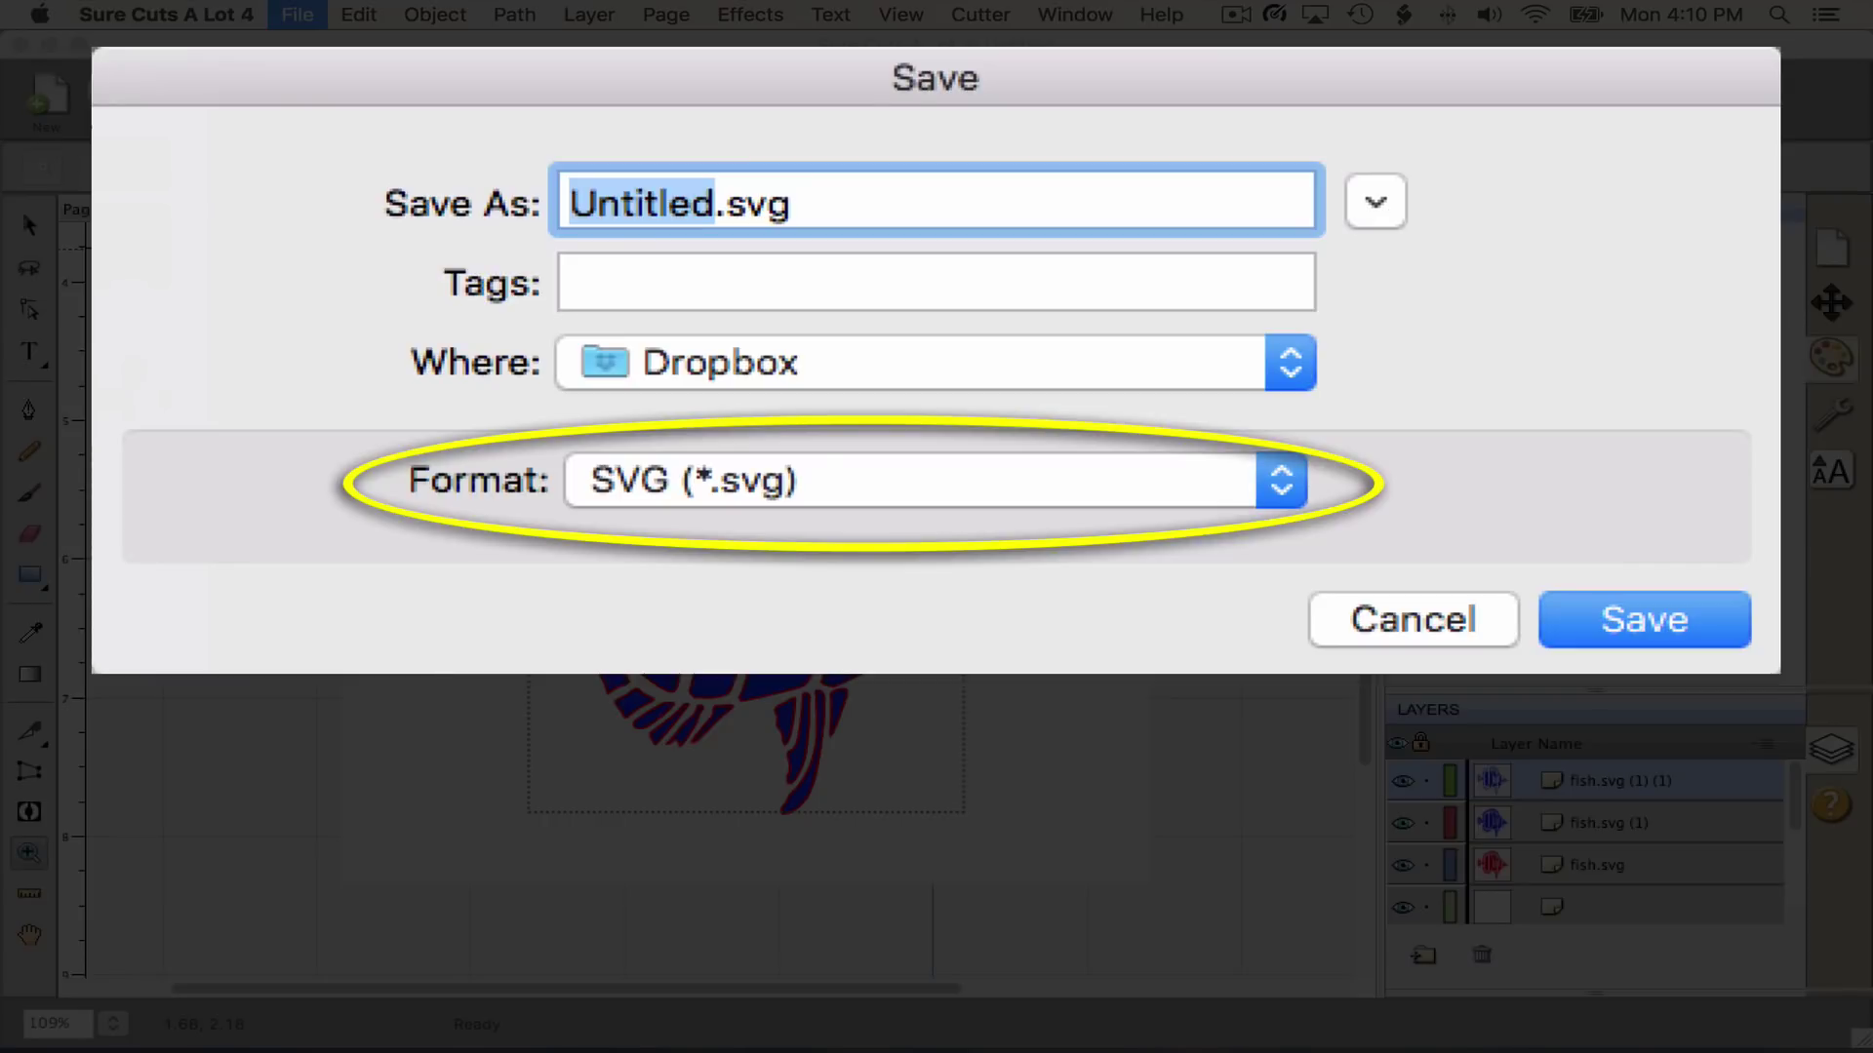
{"action": "type", "text": "redfis"}
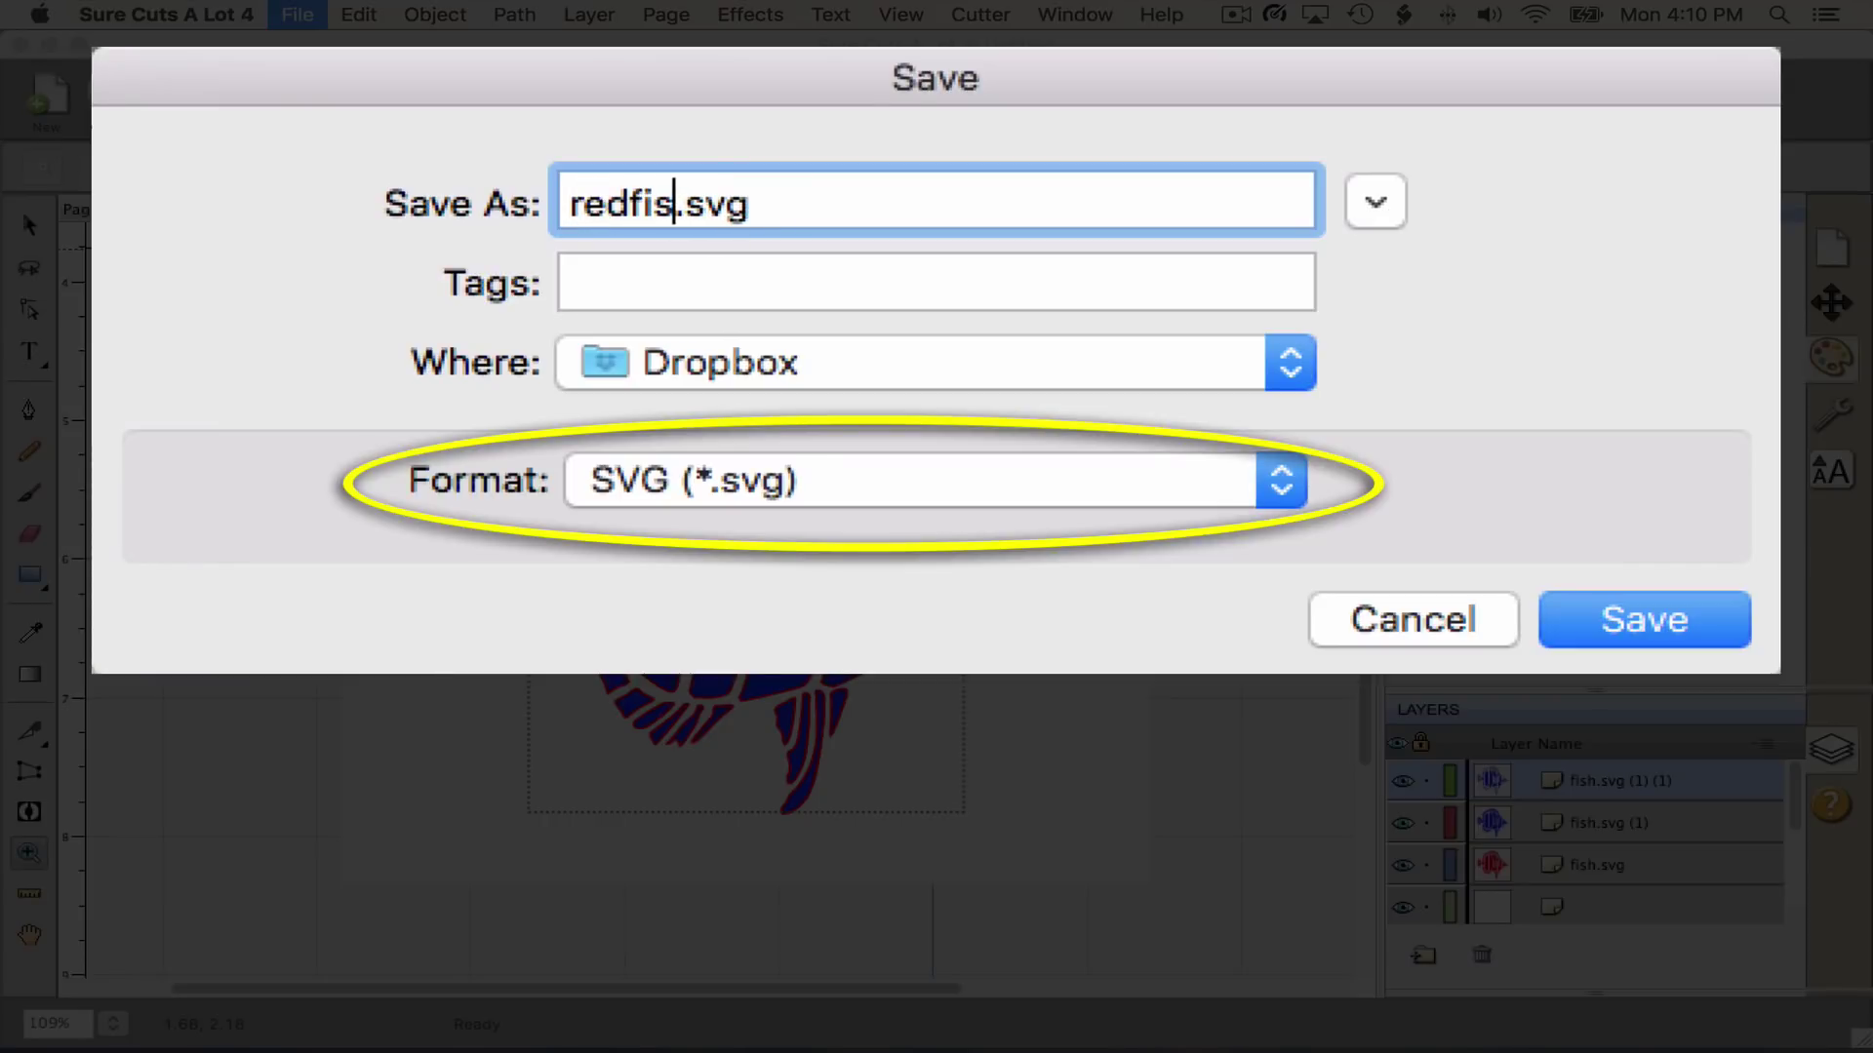
{"action": "type", "text": "hblue"}
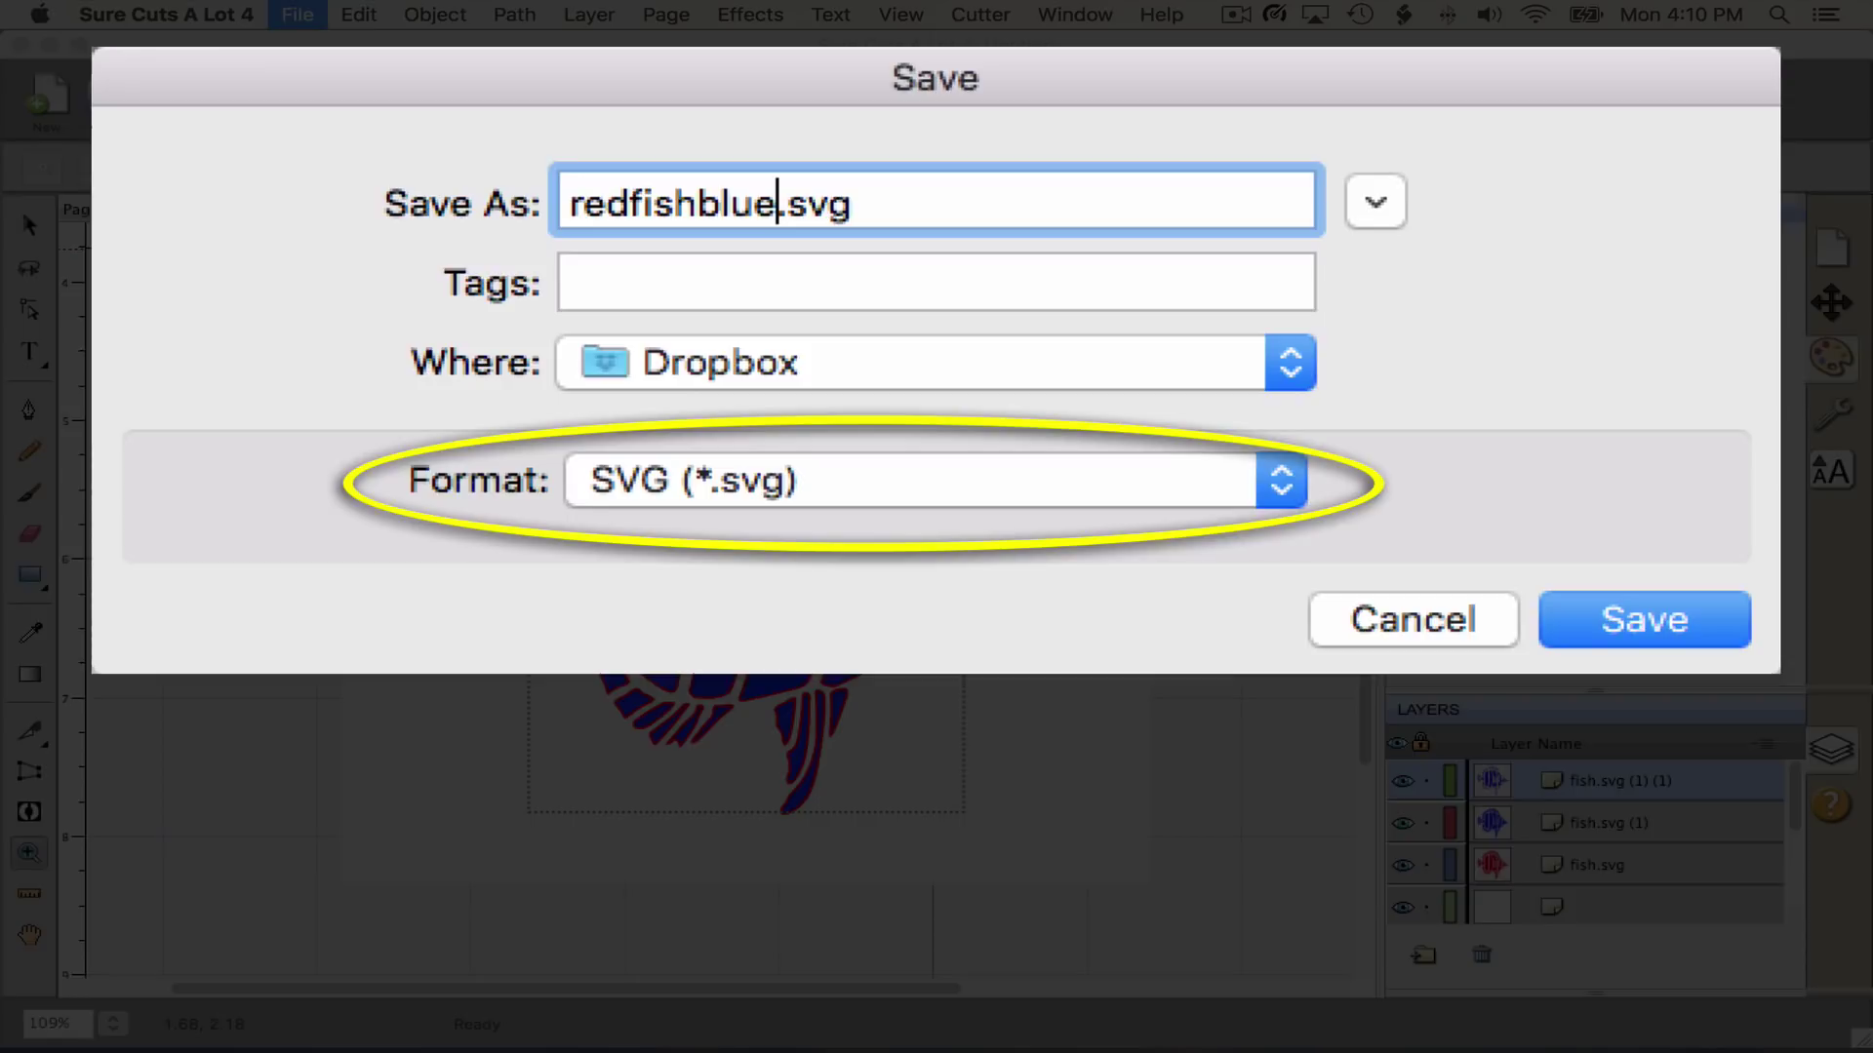
{"action": "type", "text": "fis"}
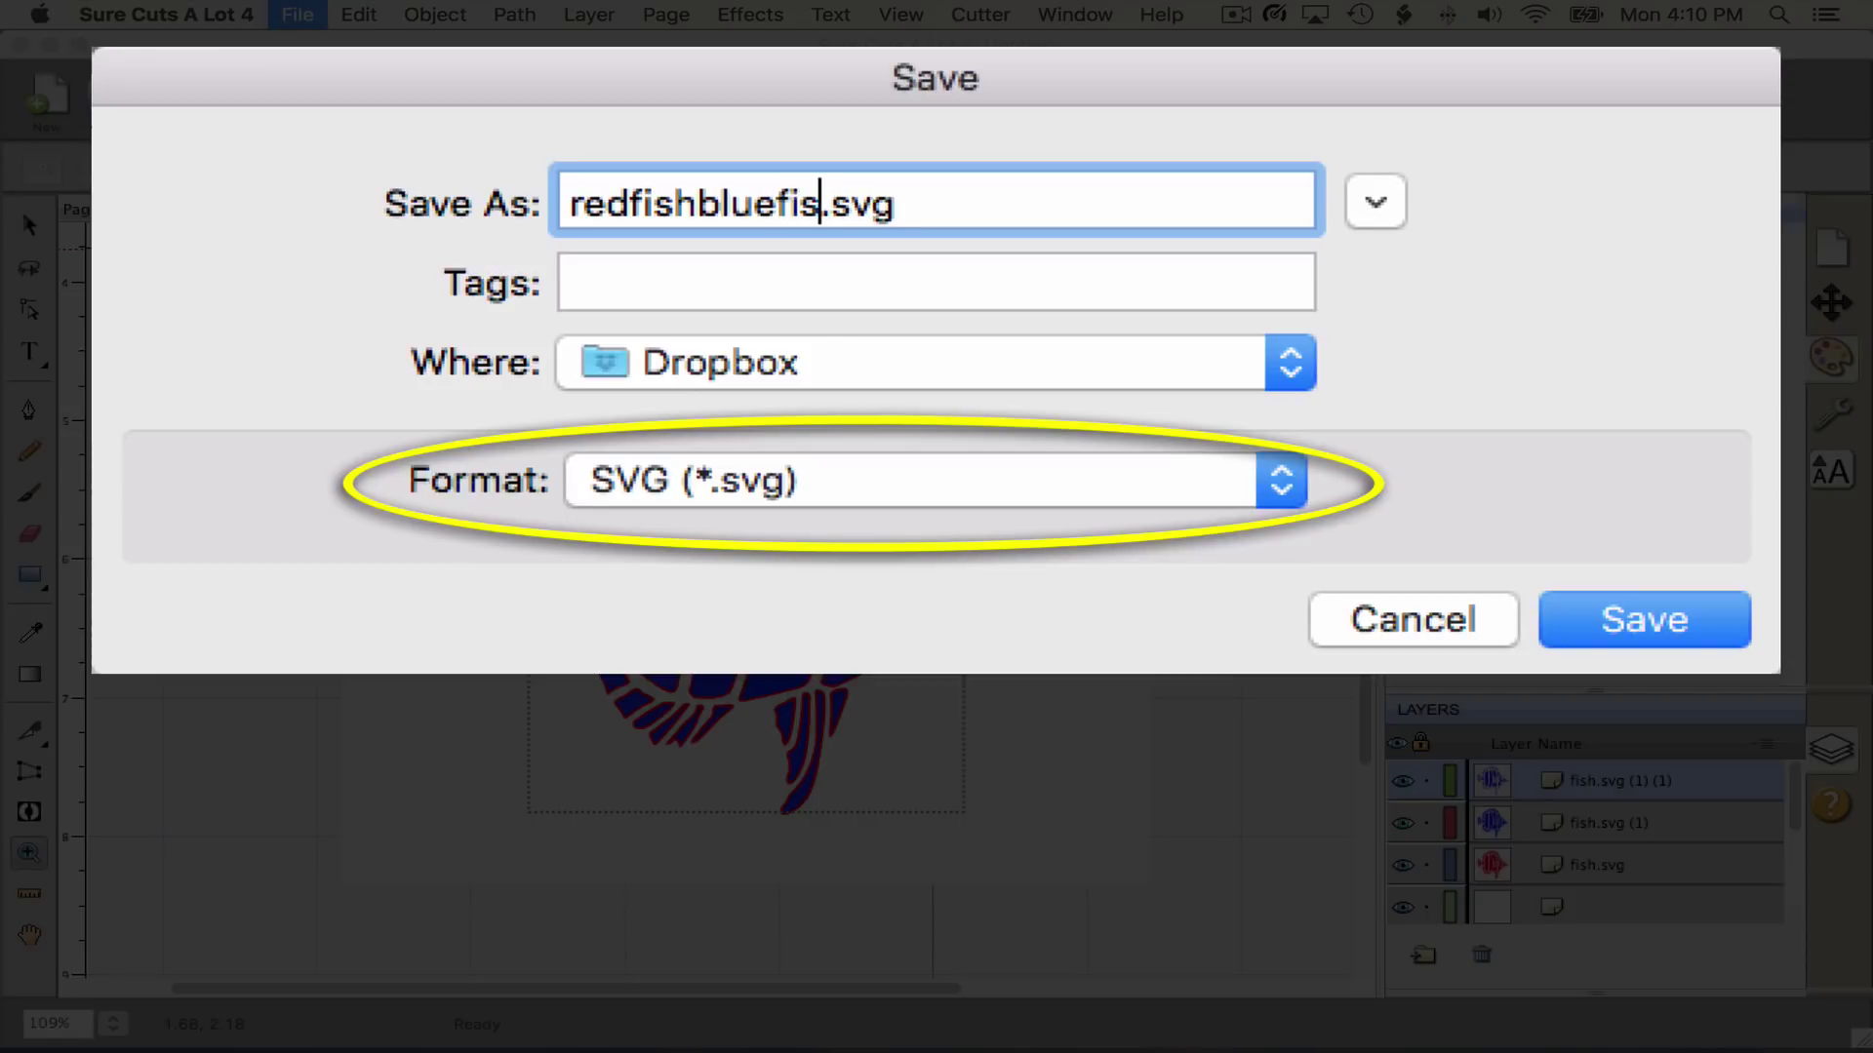
{"action": "type", "text": "h2"}
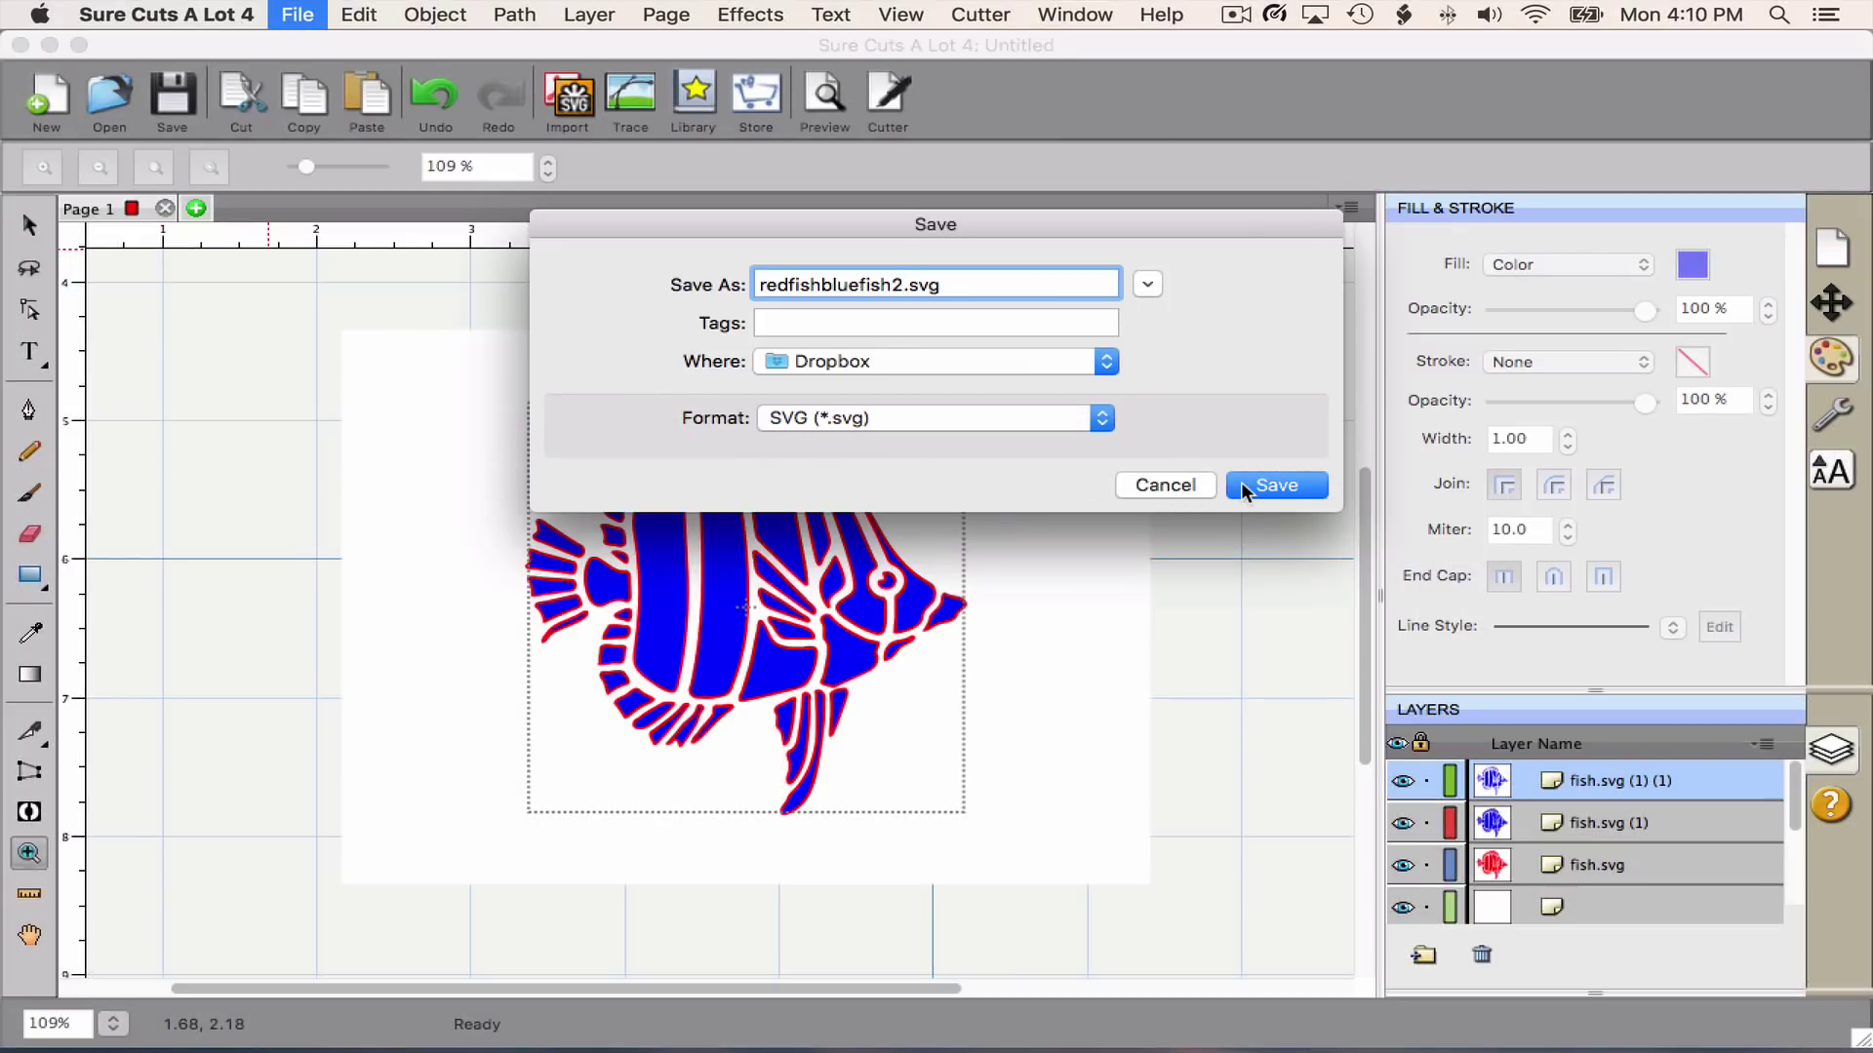
{"action": "left_click", "coordinate": [1241, 481]}
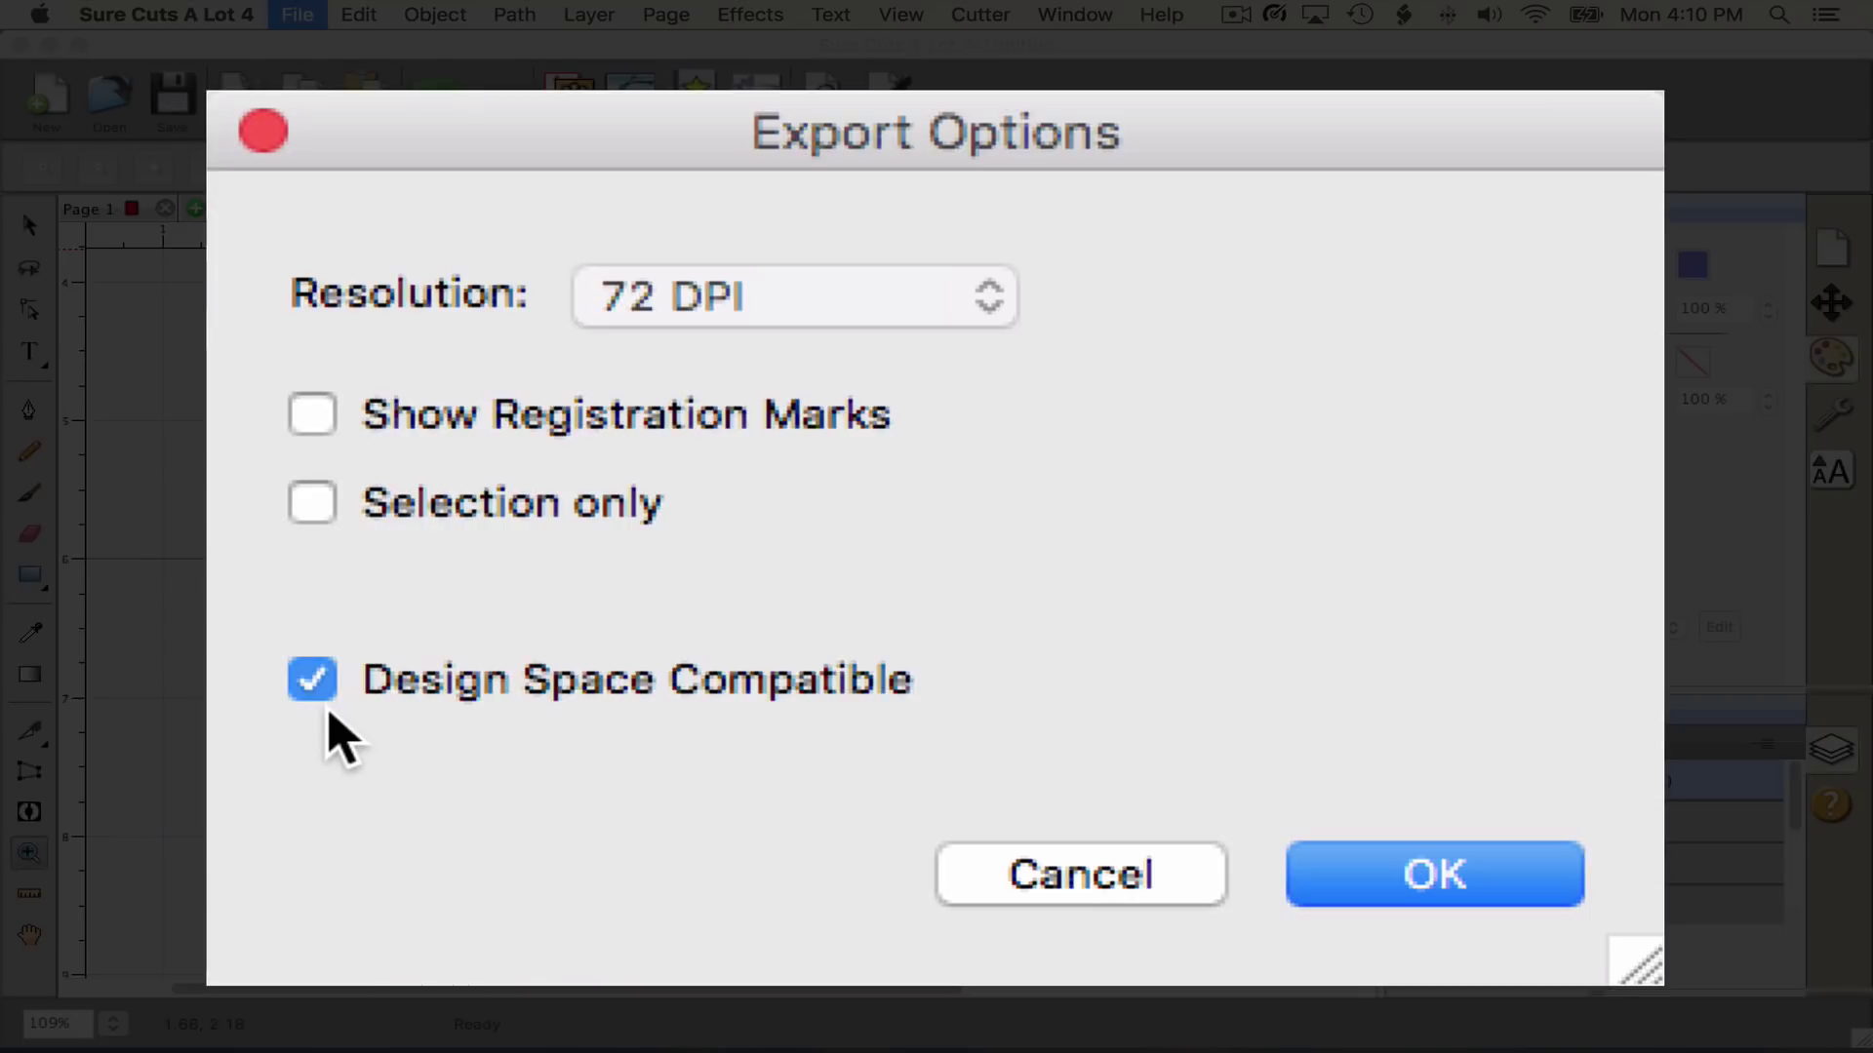
Confirm the fish design's export options and continue to a blank Cricut canvas
{"action": "left_click", "coordinate": [1439, 871]}
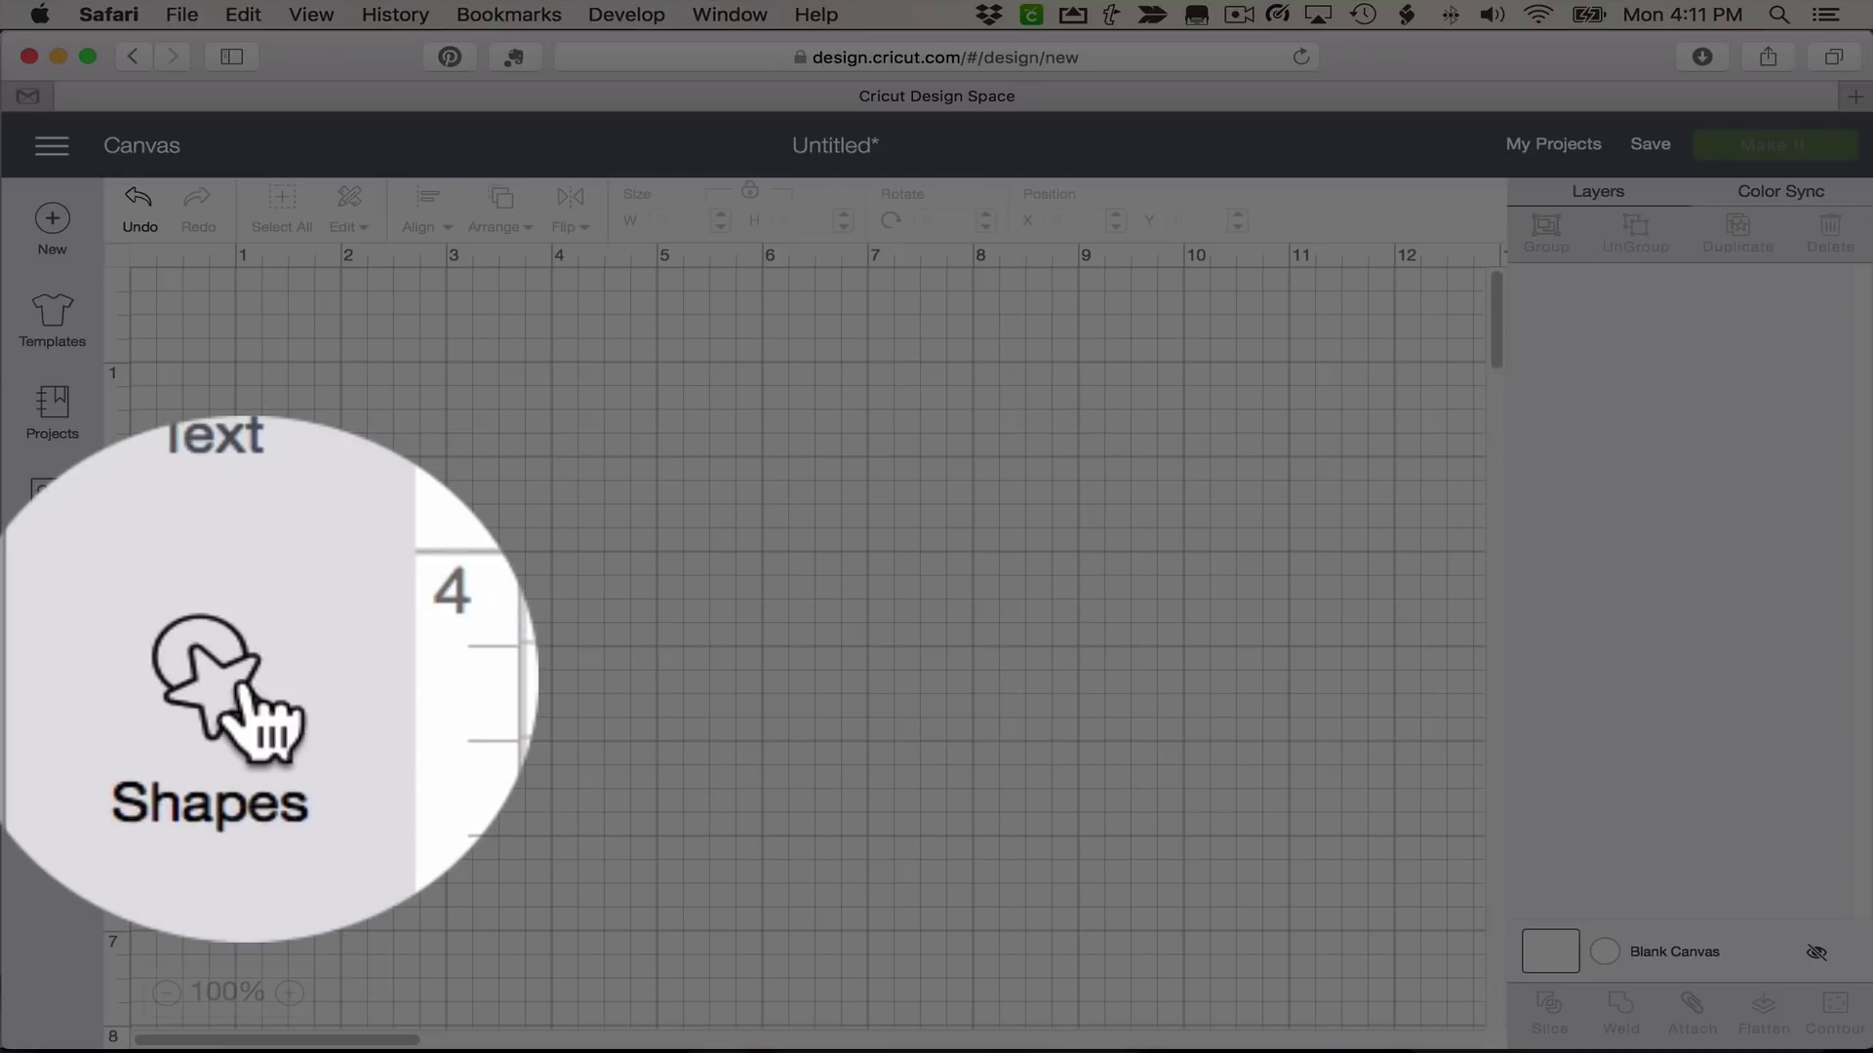
Add a square and resize it, unlocked, to 6.75 in wide by 9.25 in high
{"action": "left_click", "coordinate": [62, 681]}
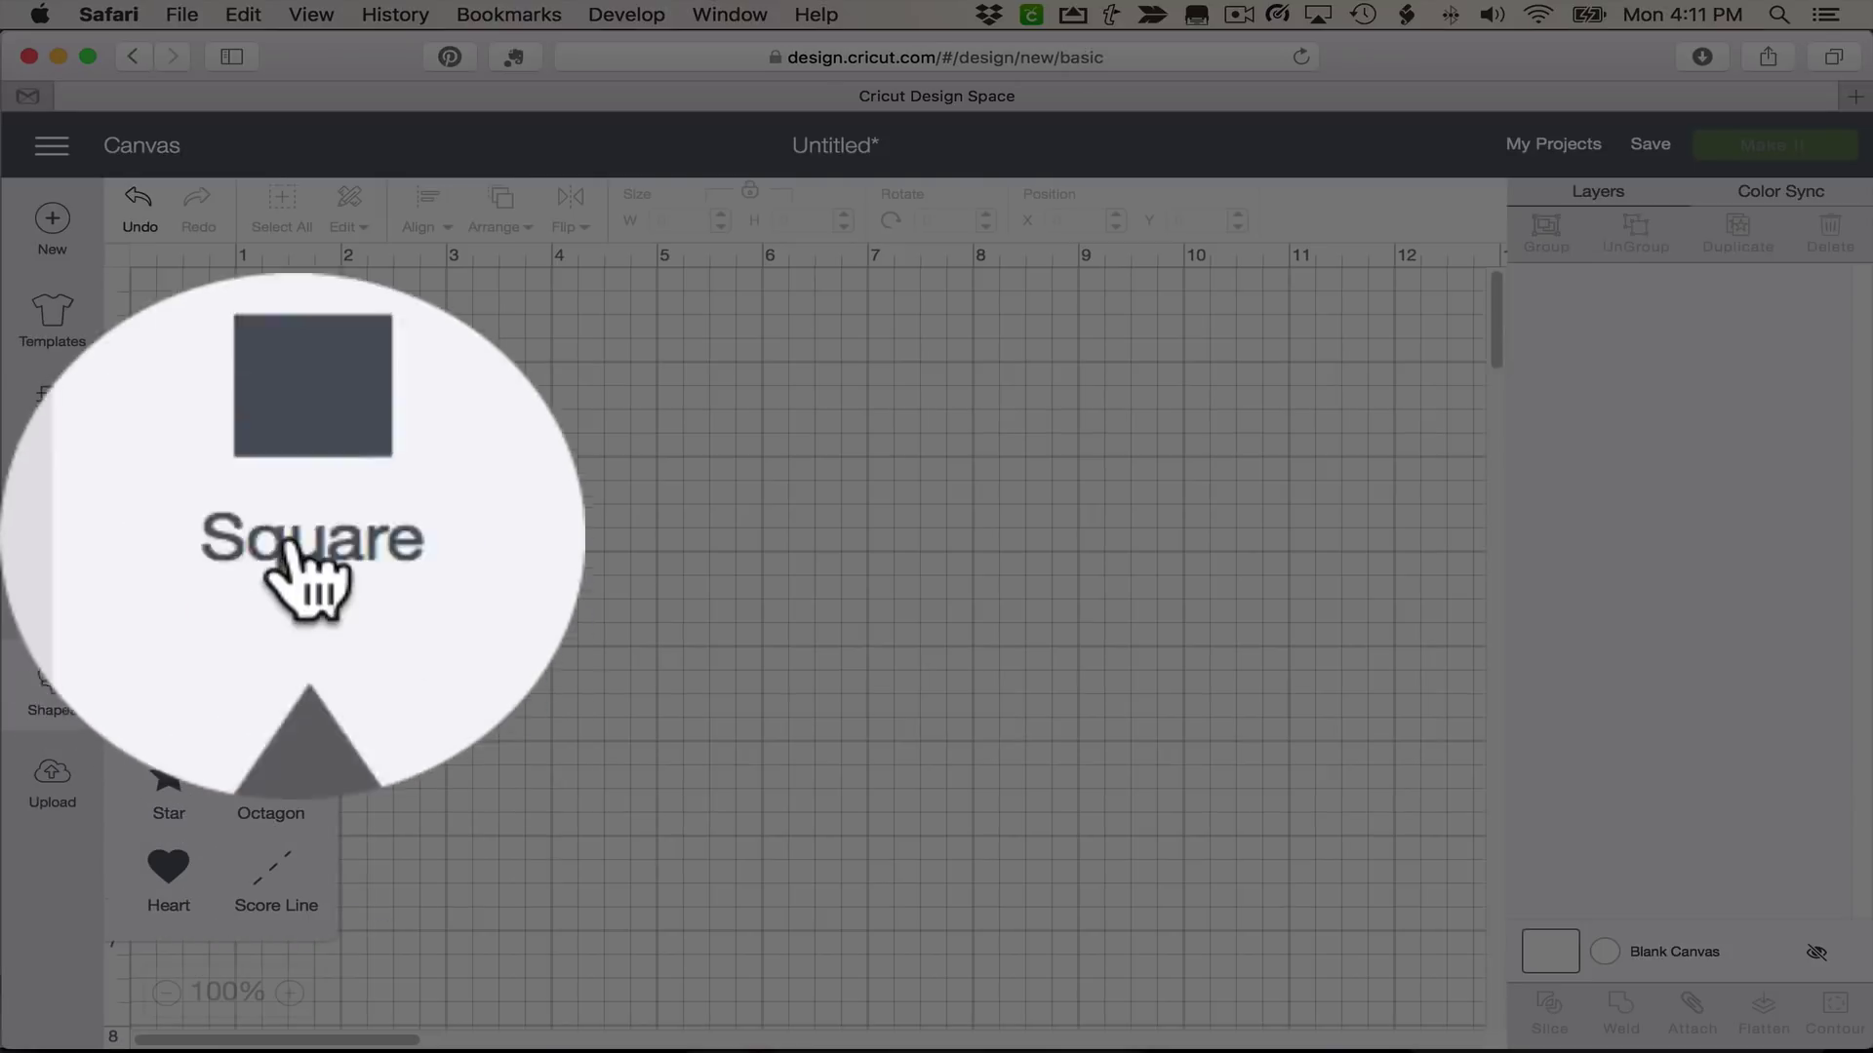
{"action": "left_click", "coordinate": [185, 503]}
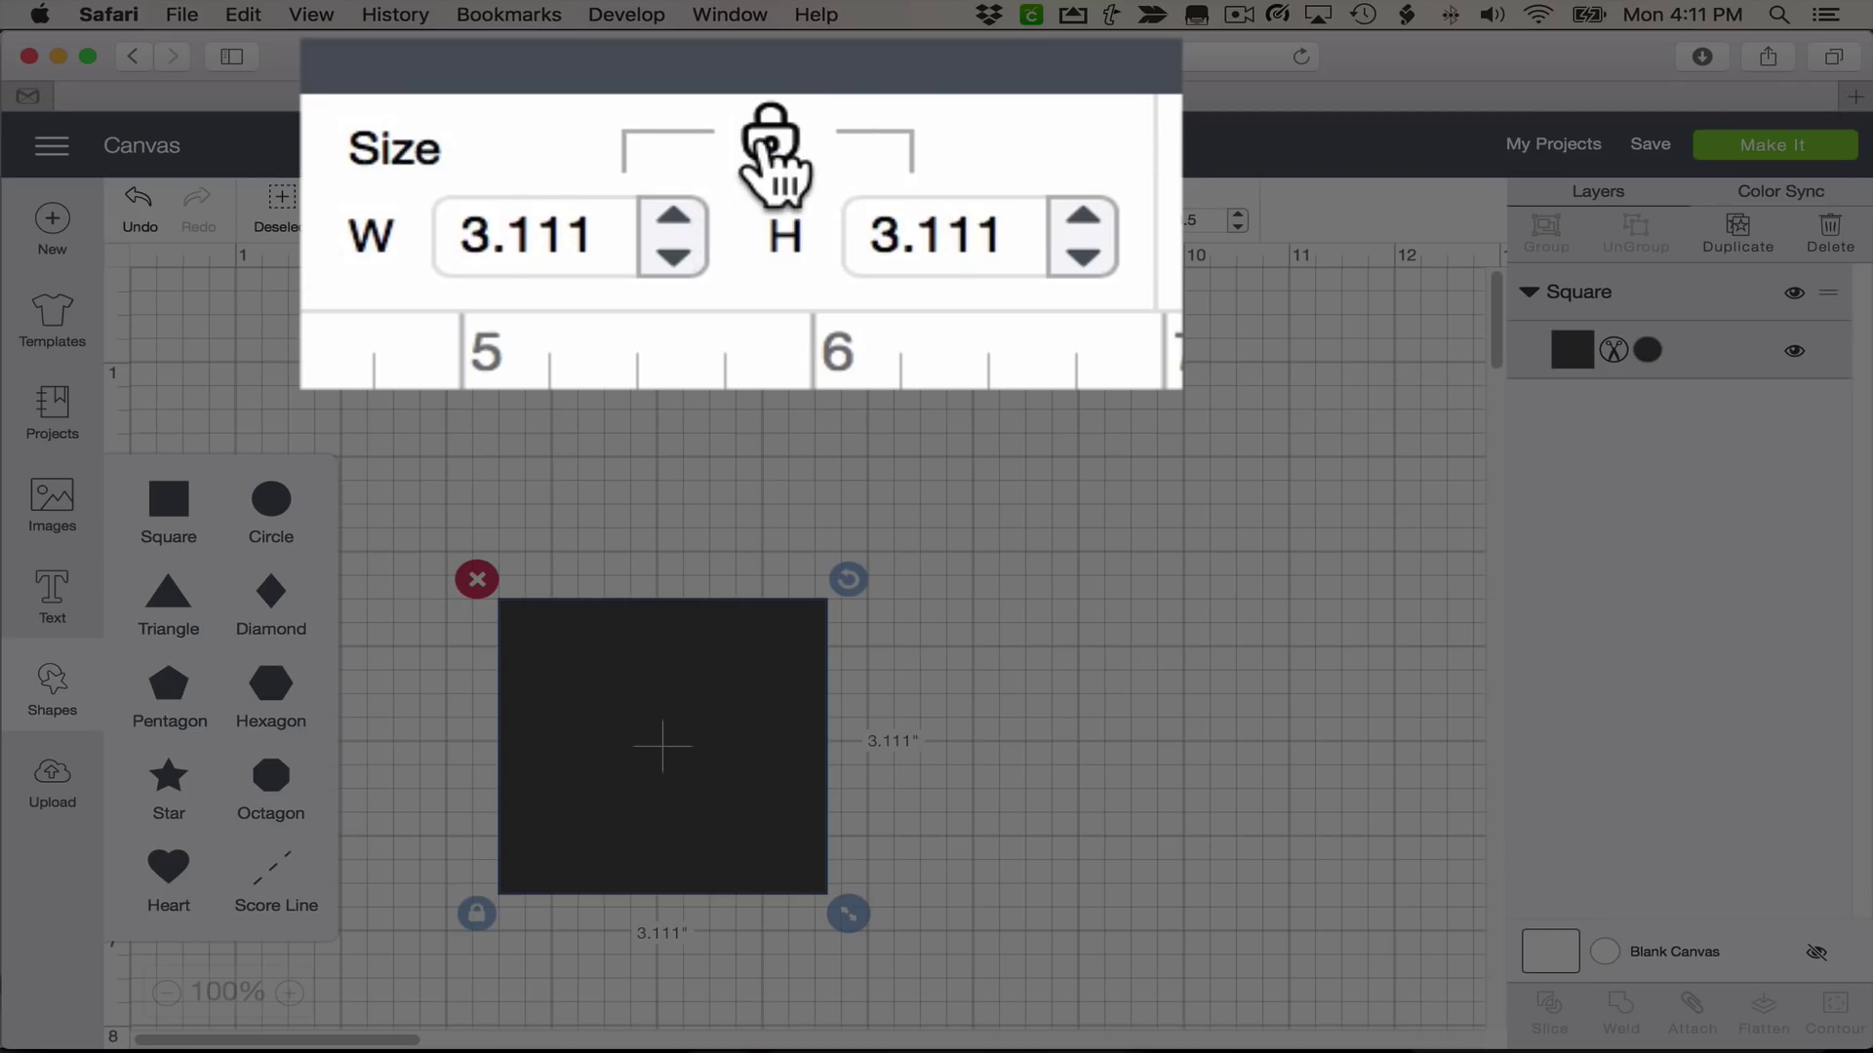
{"action": "left_click", "coordinate": [770, 146]}
{"action": "double_click", "coordinate": [540, 255]}
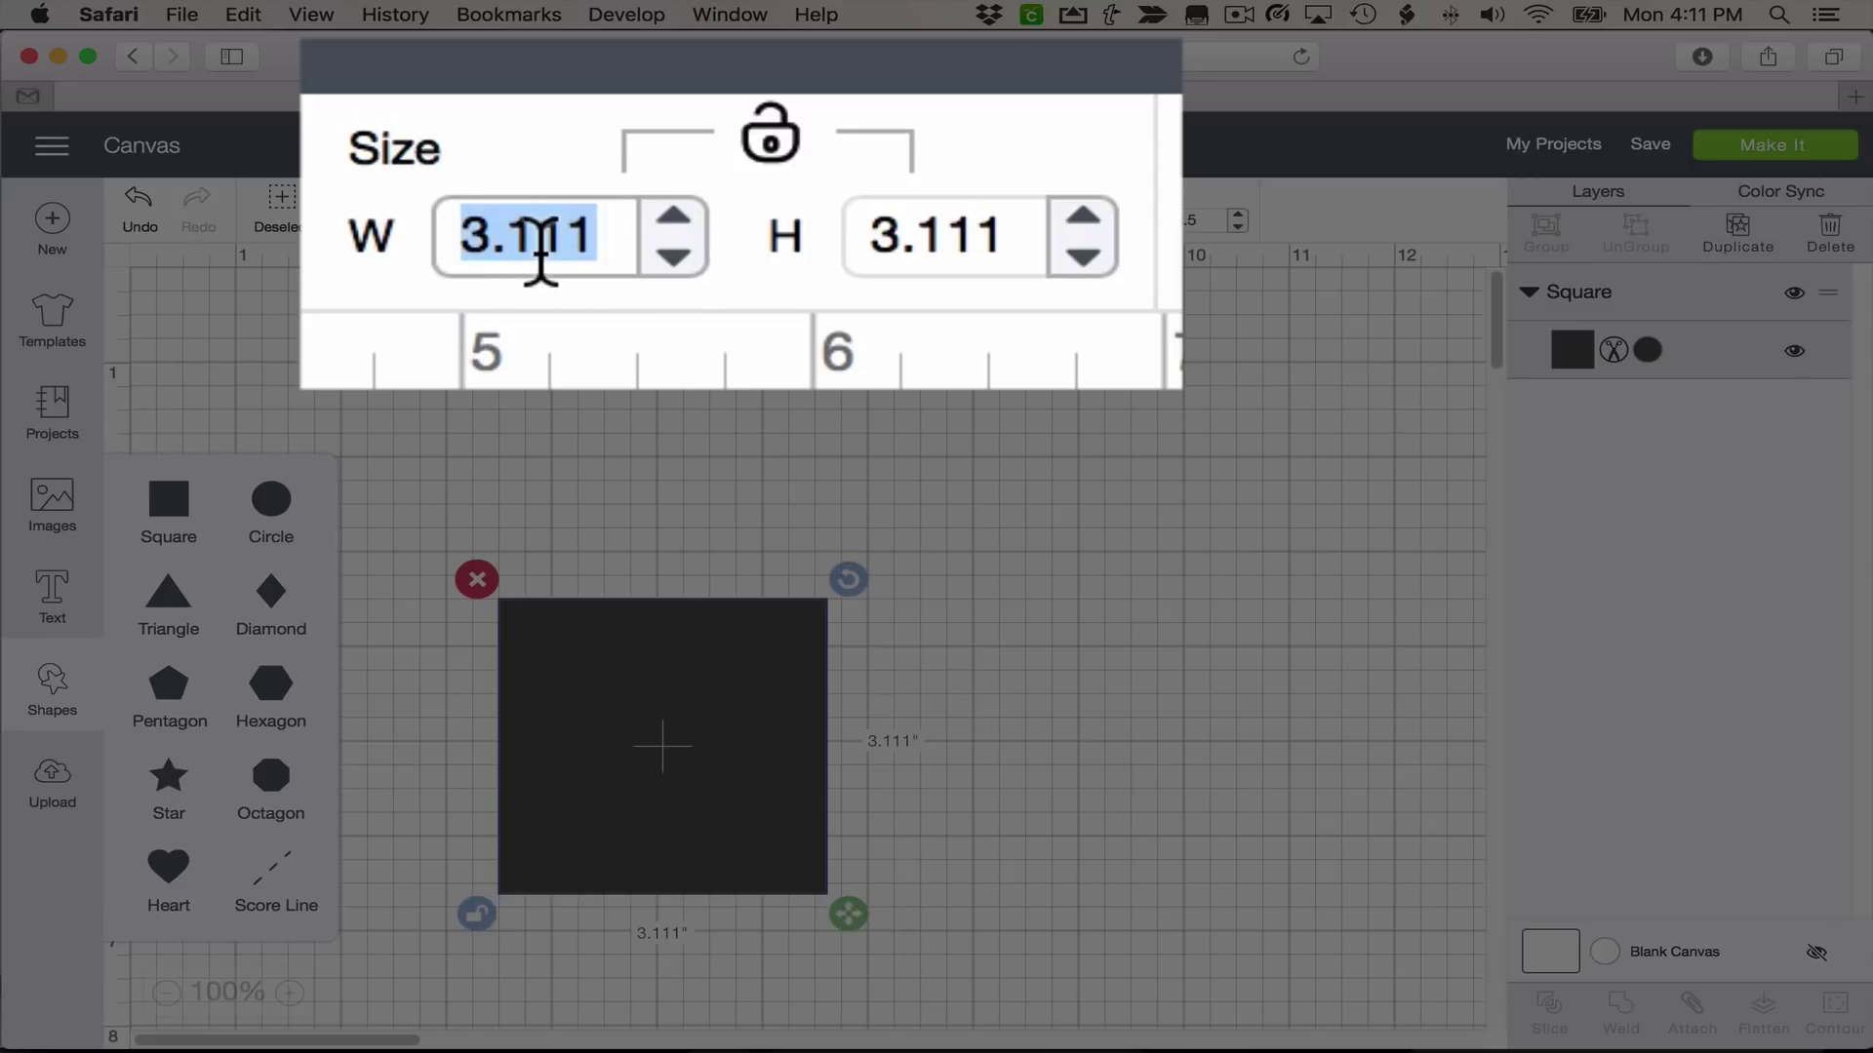
{"action": "type", "text": "6.75"}
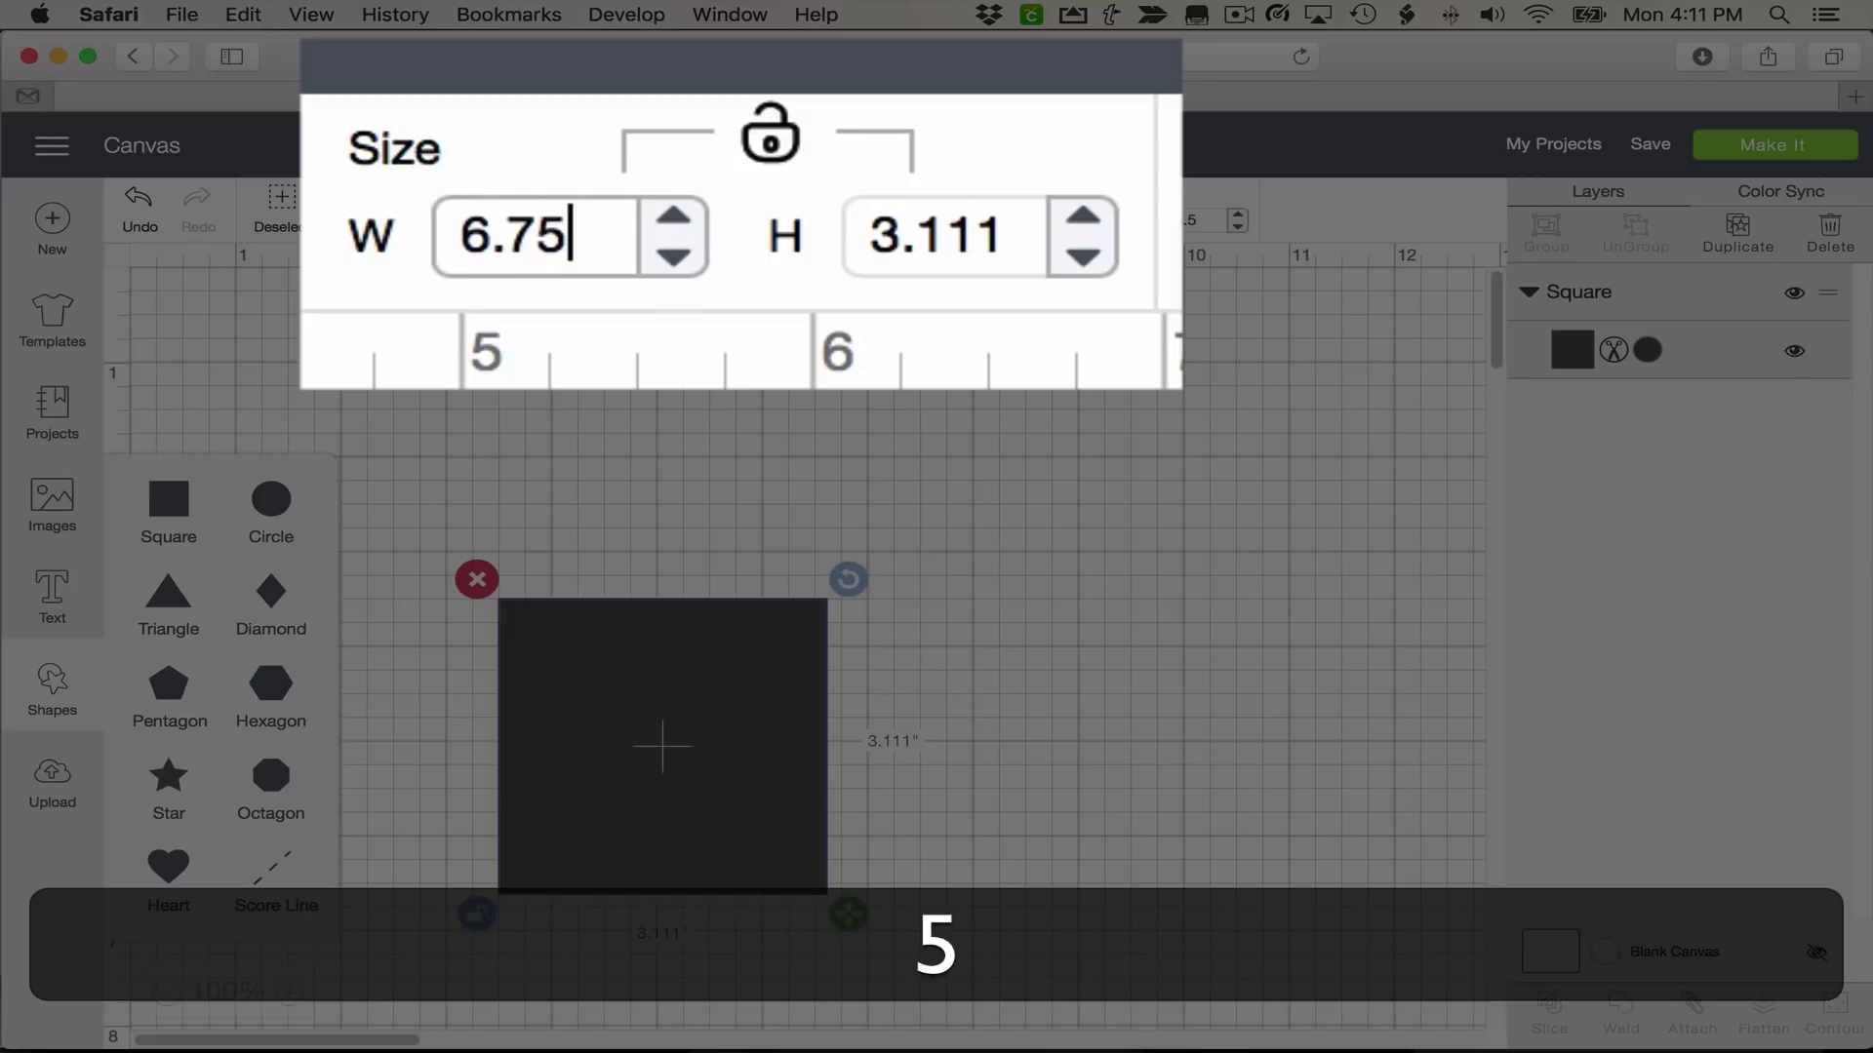
{"action": "key", "text": "Tab"}
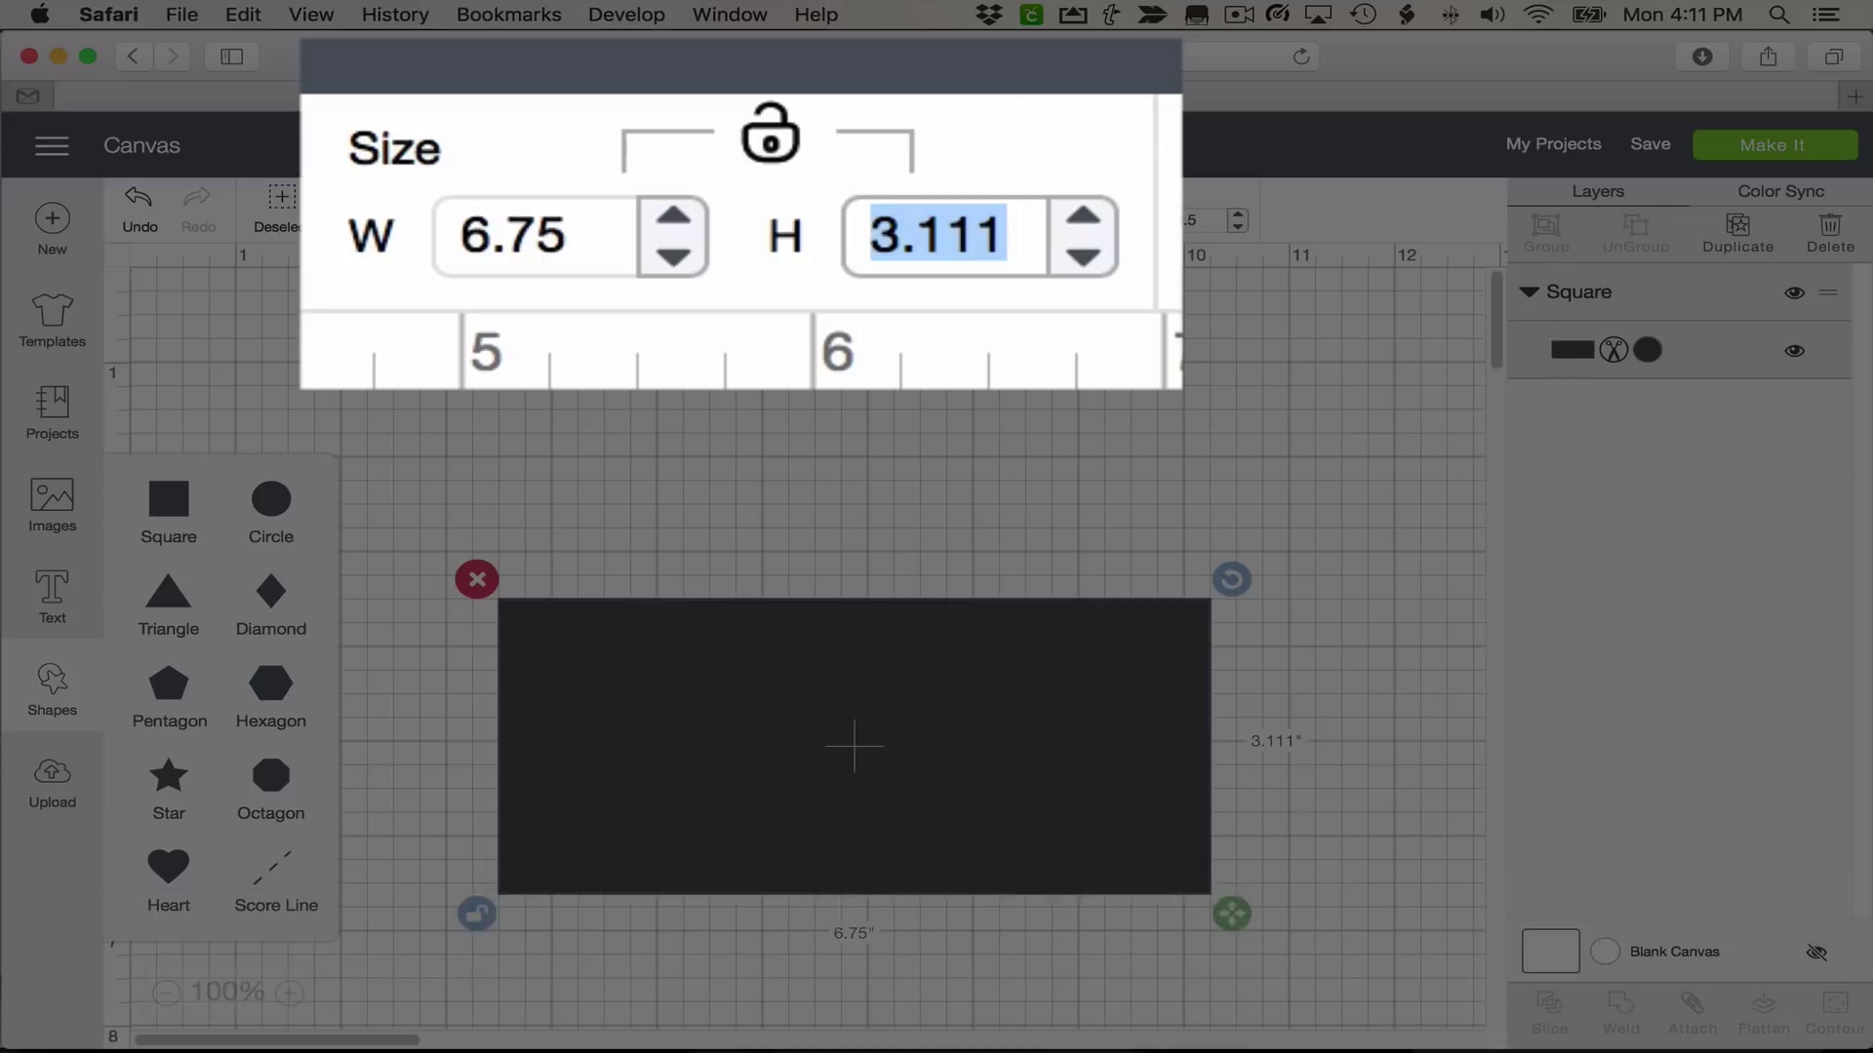
{"action": "type", "text": "9.25"}
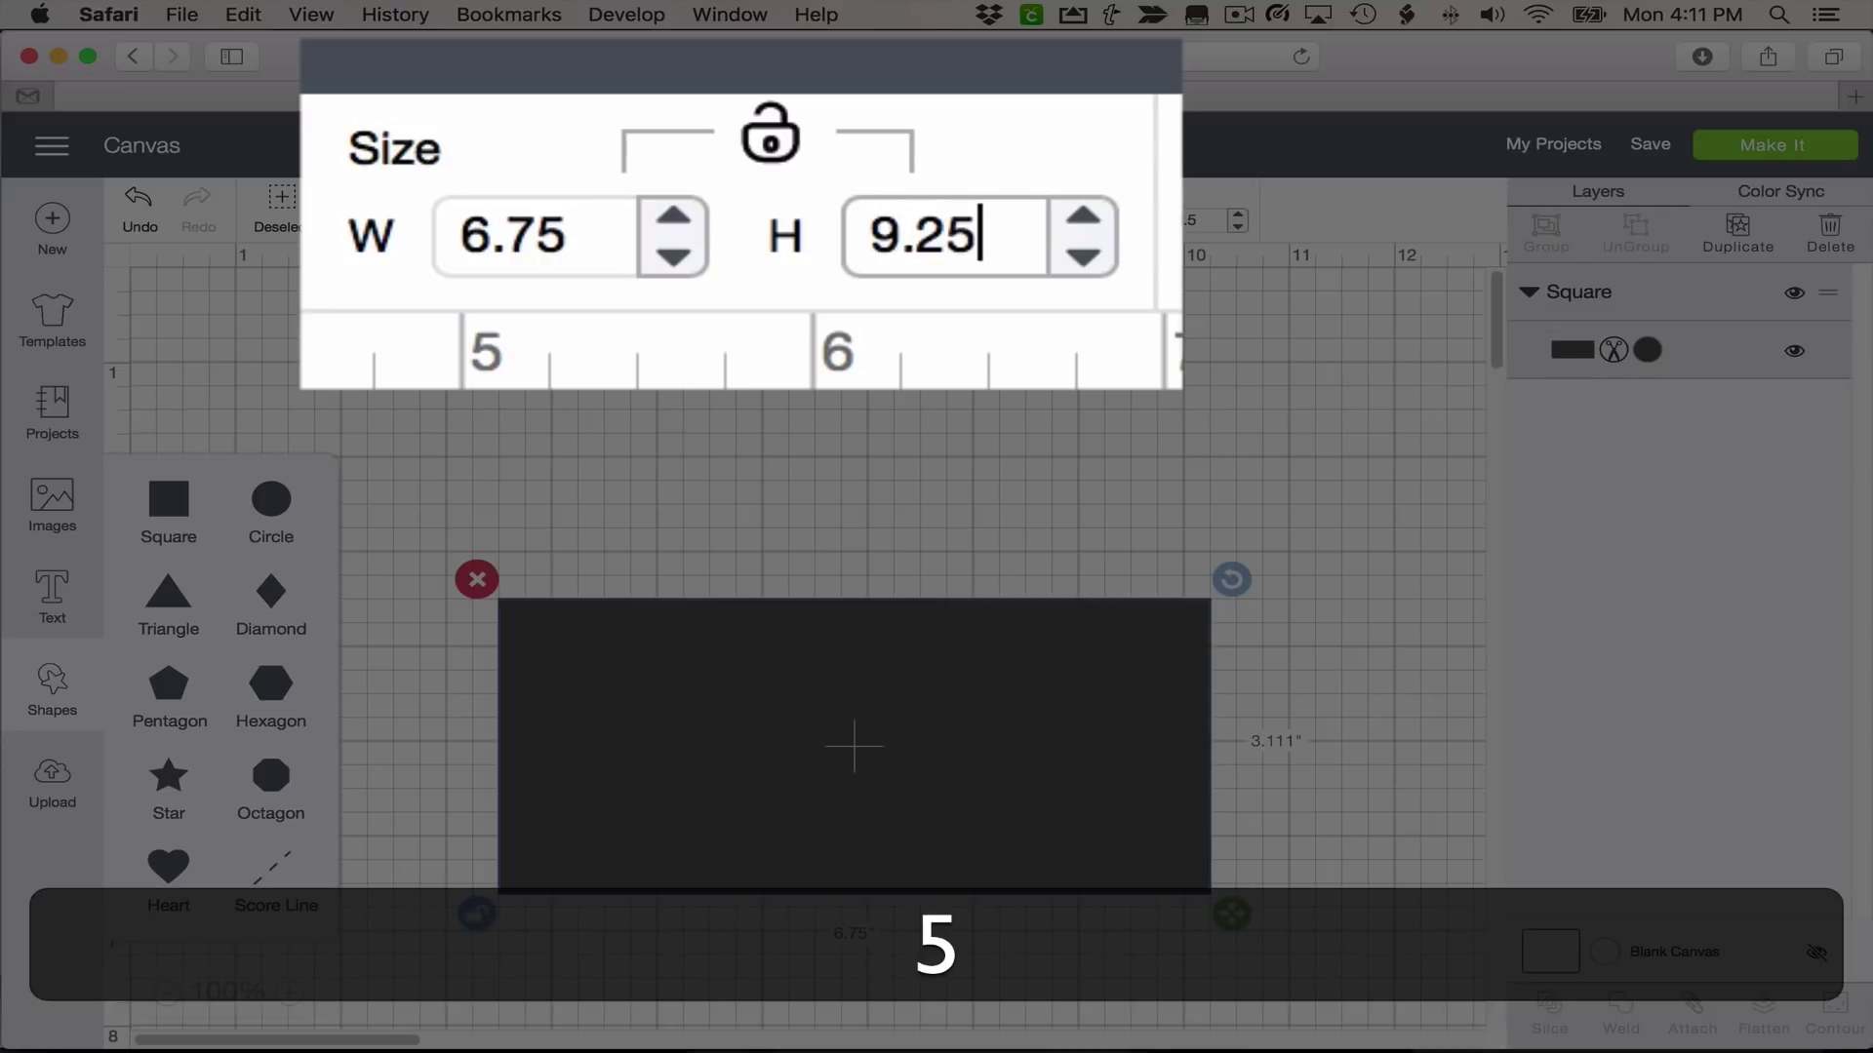
{"action": "key", "text": "Return"}
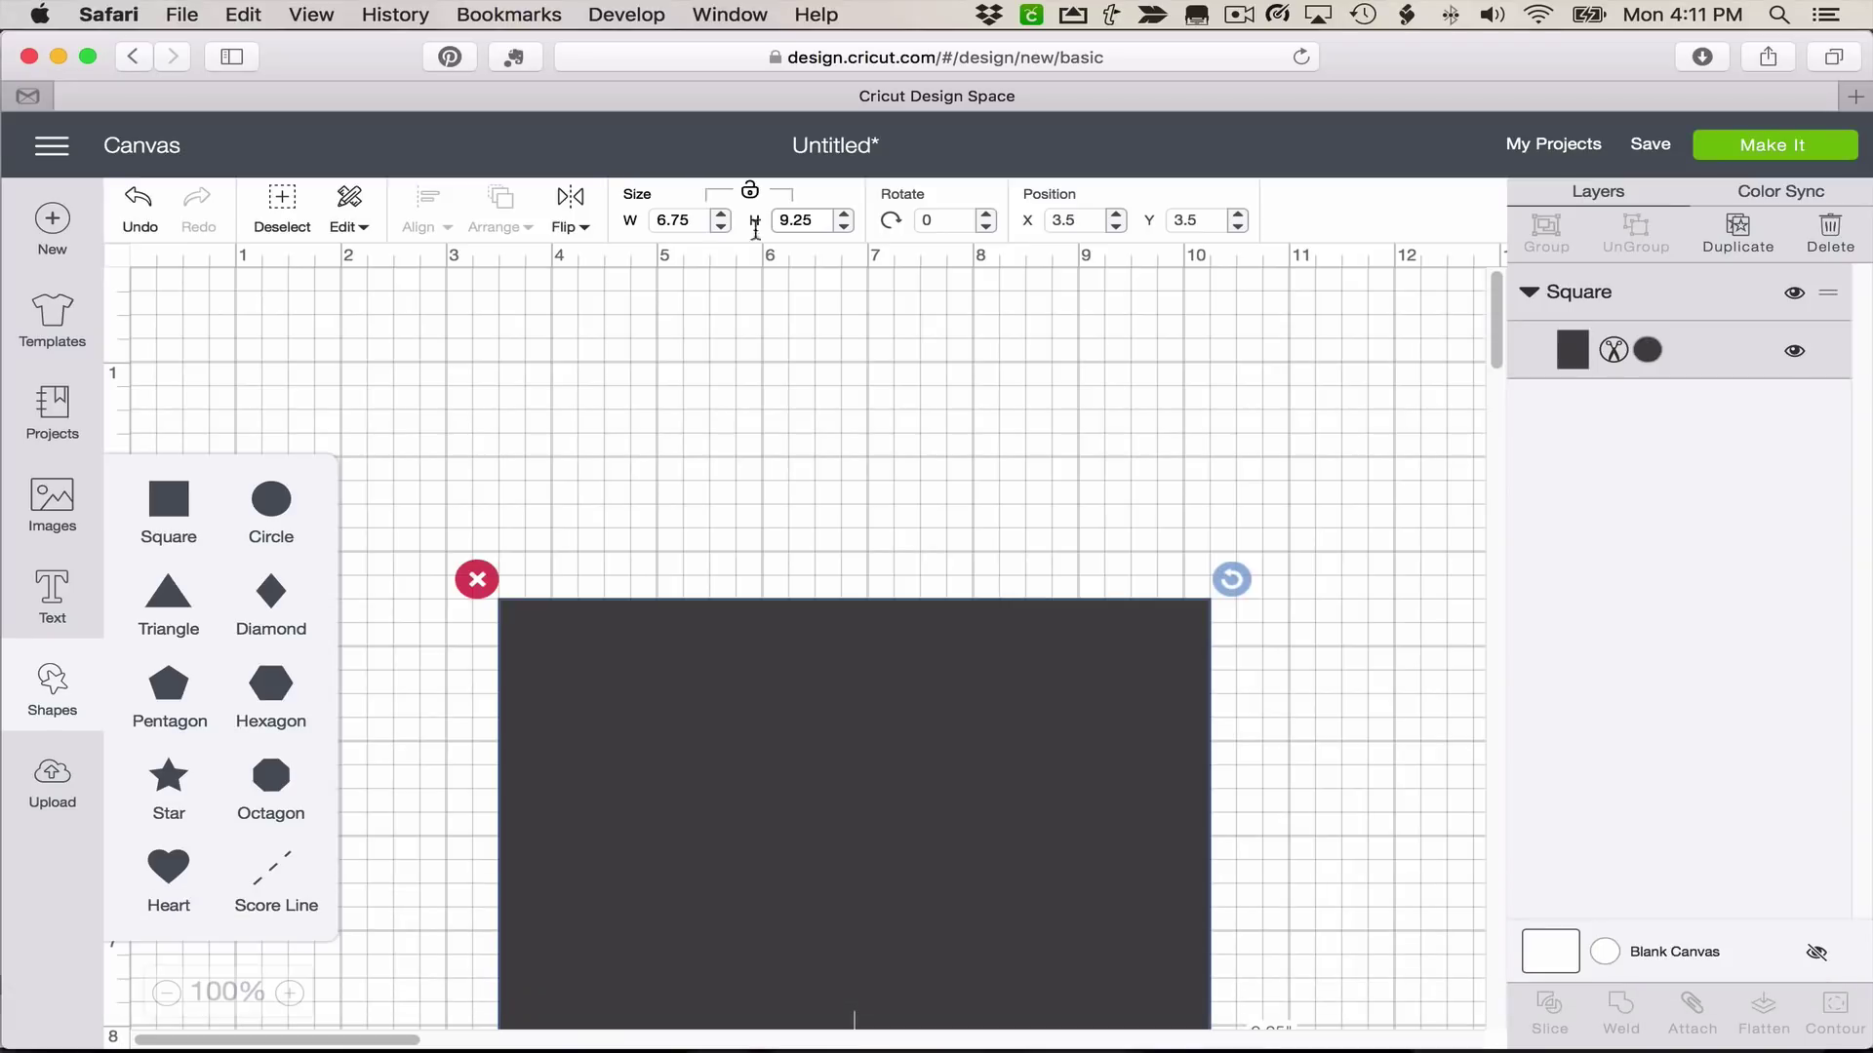
Set the square to pen drawing (Write) and position it at the canvas's top-left
{"action": "left_click_drag", "start_coordinate": [1075, 647], "coordinate": [850, 375]}
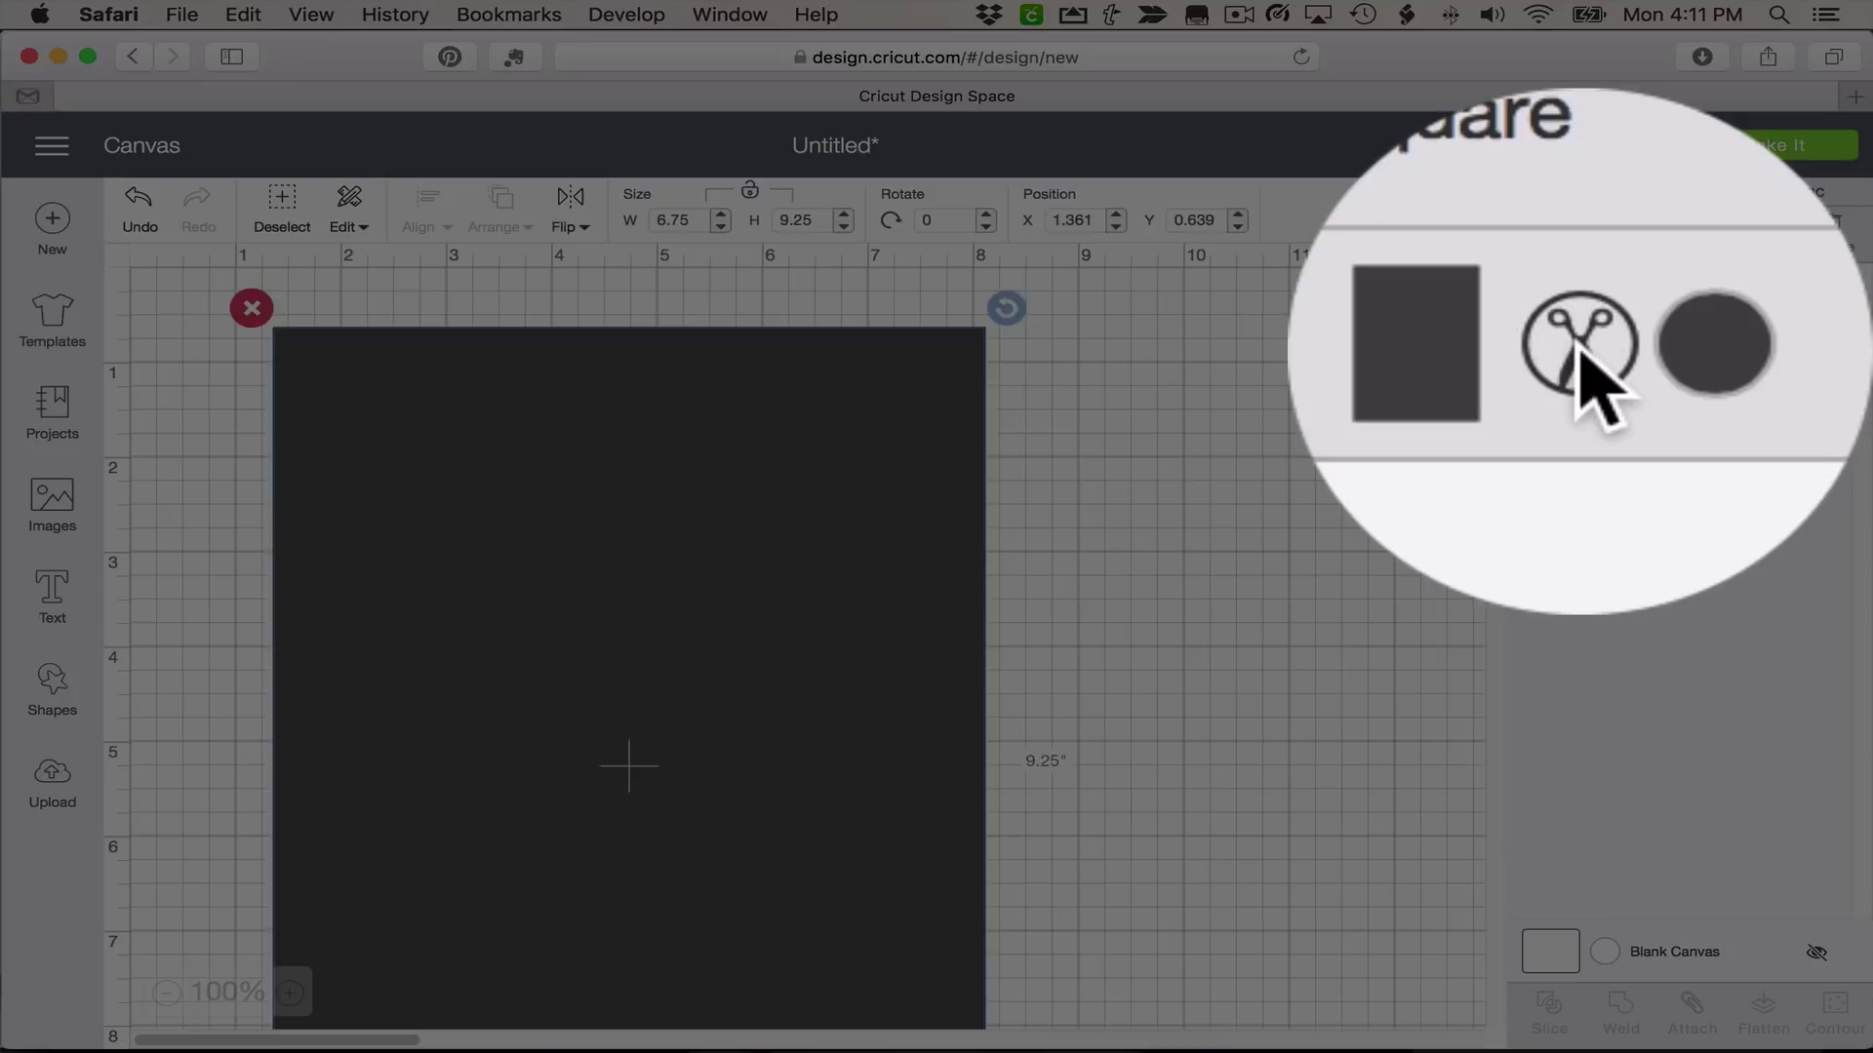
{"action": "left_click", "coordinate": [1614, 350]}
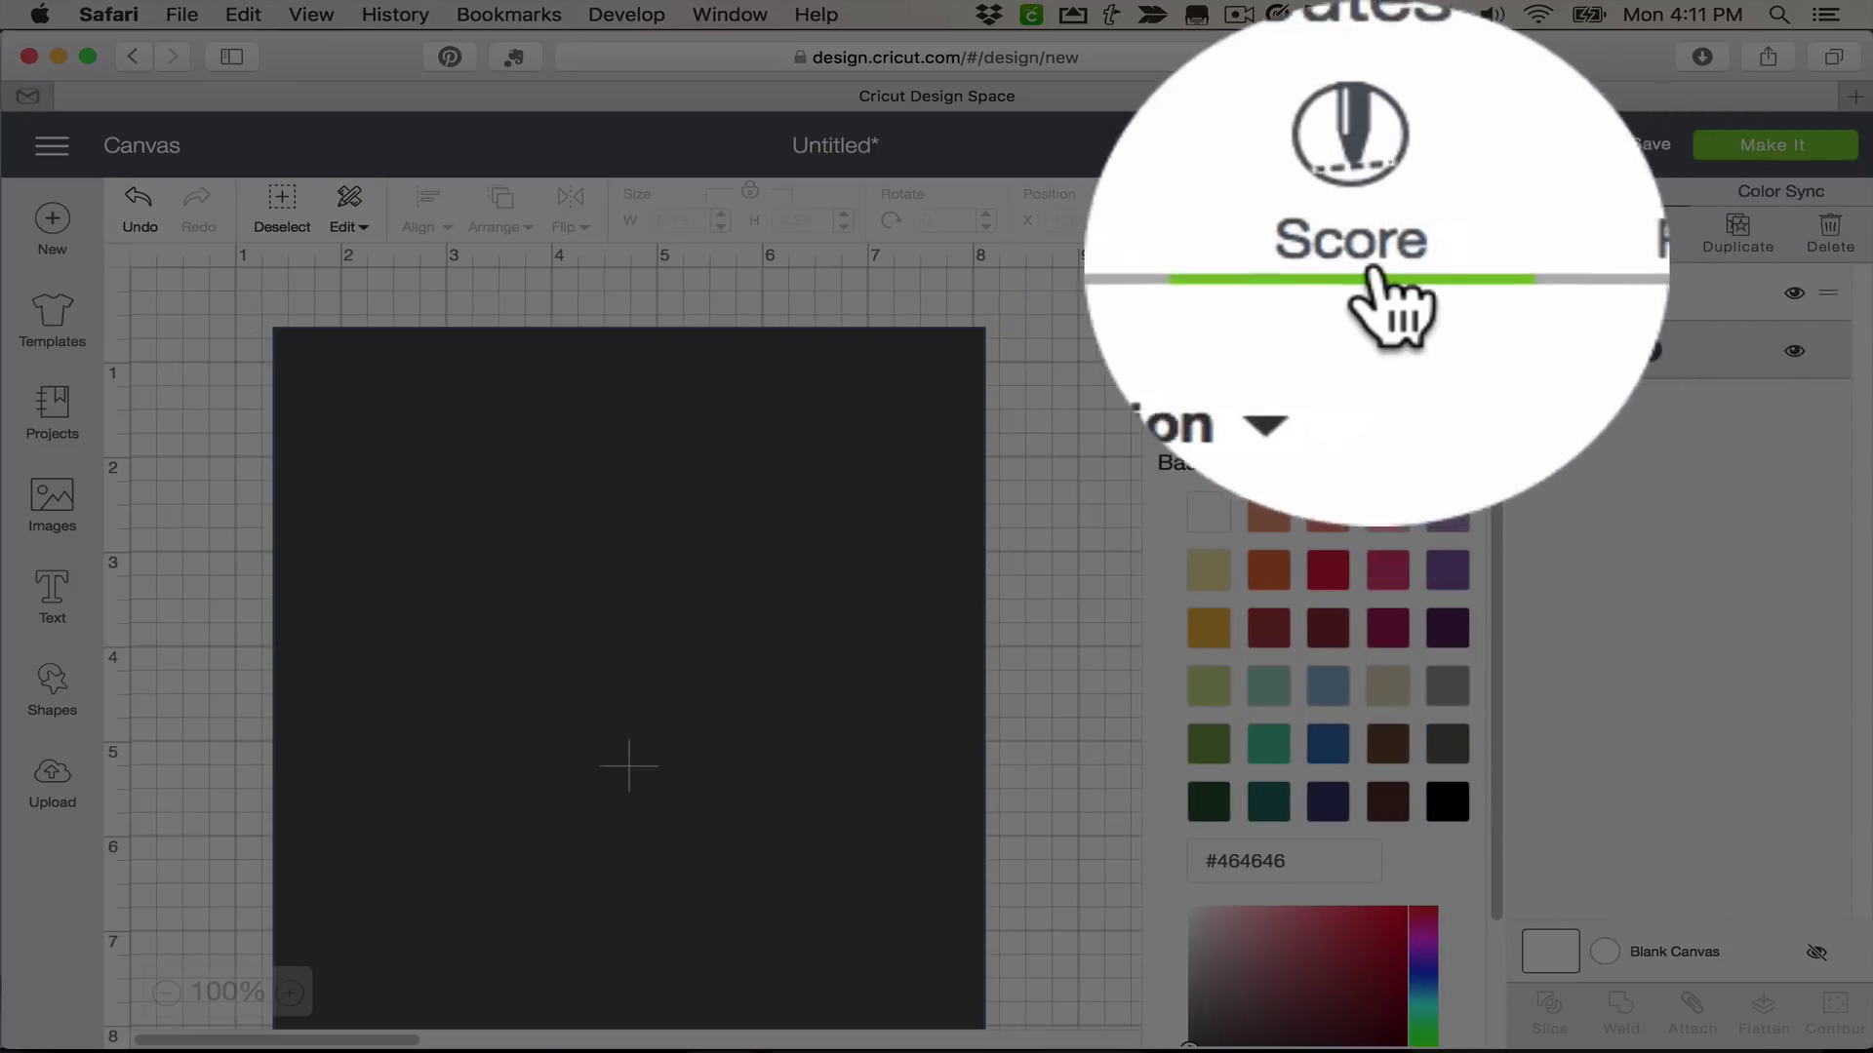
{"action": "left_click", "coordinate": [1279, 234]}
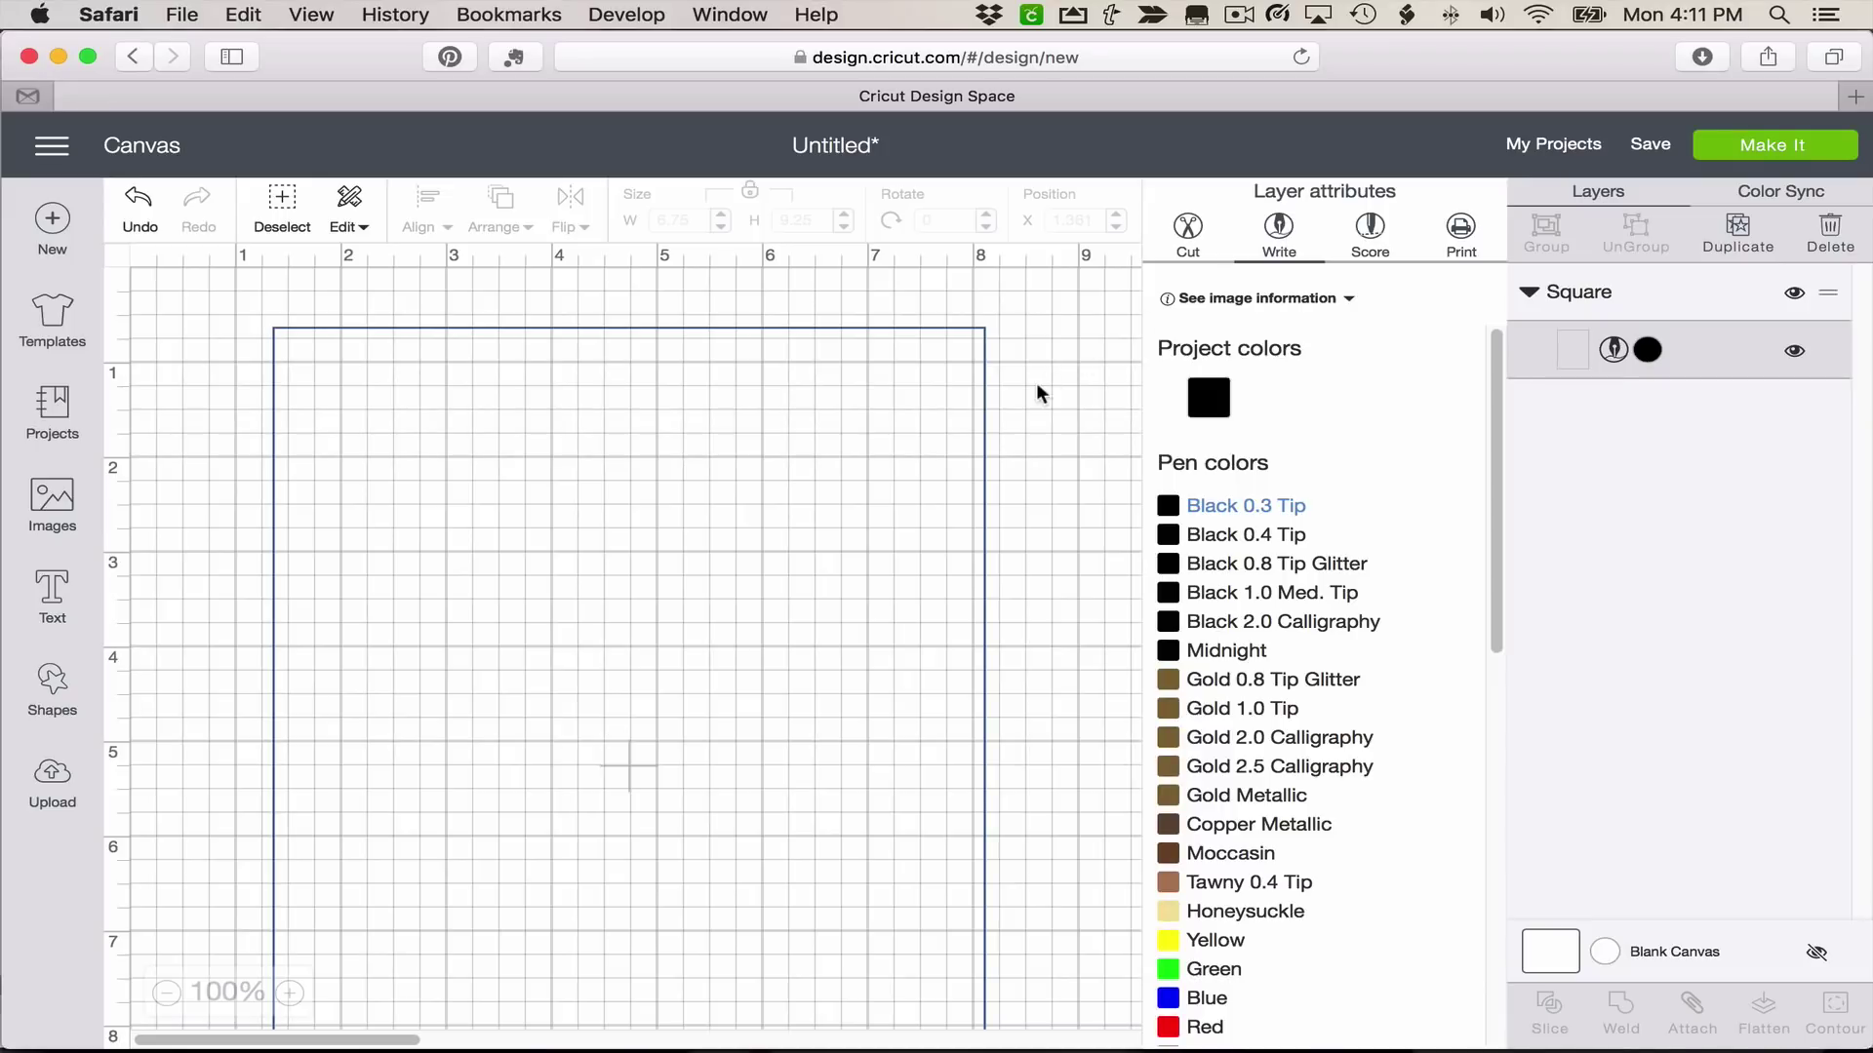
{"action": "left_click", "coordinate": [1034, 389]}
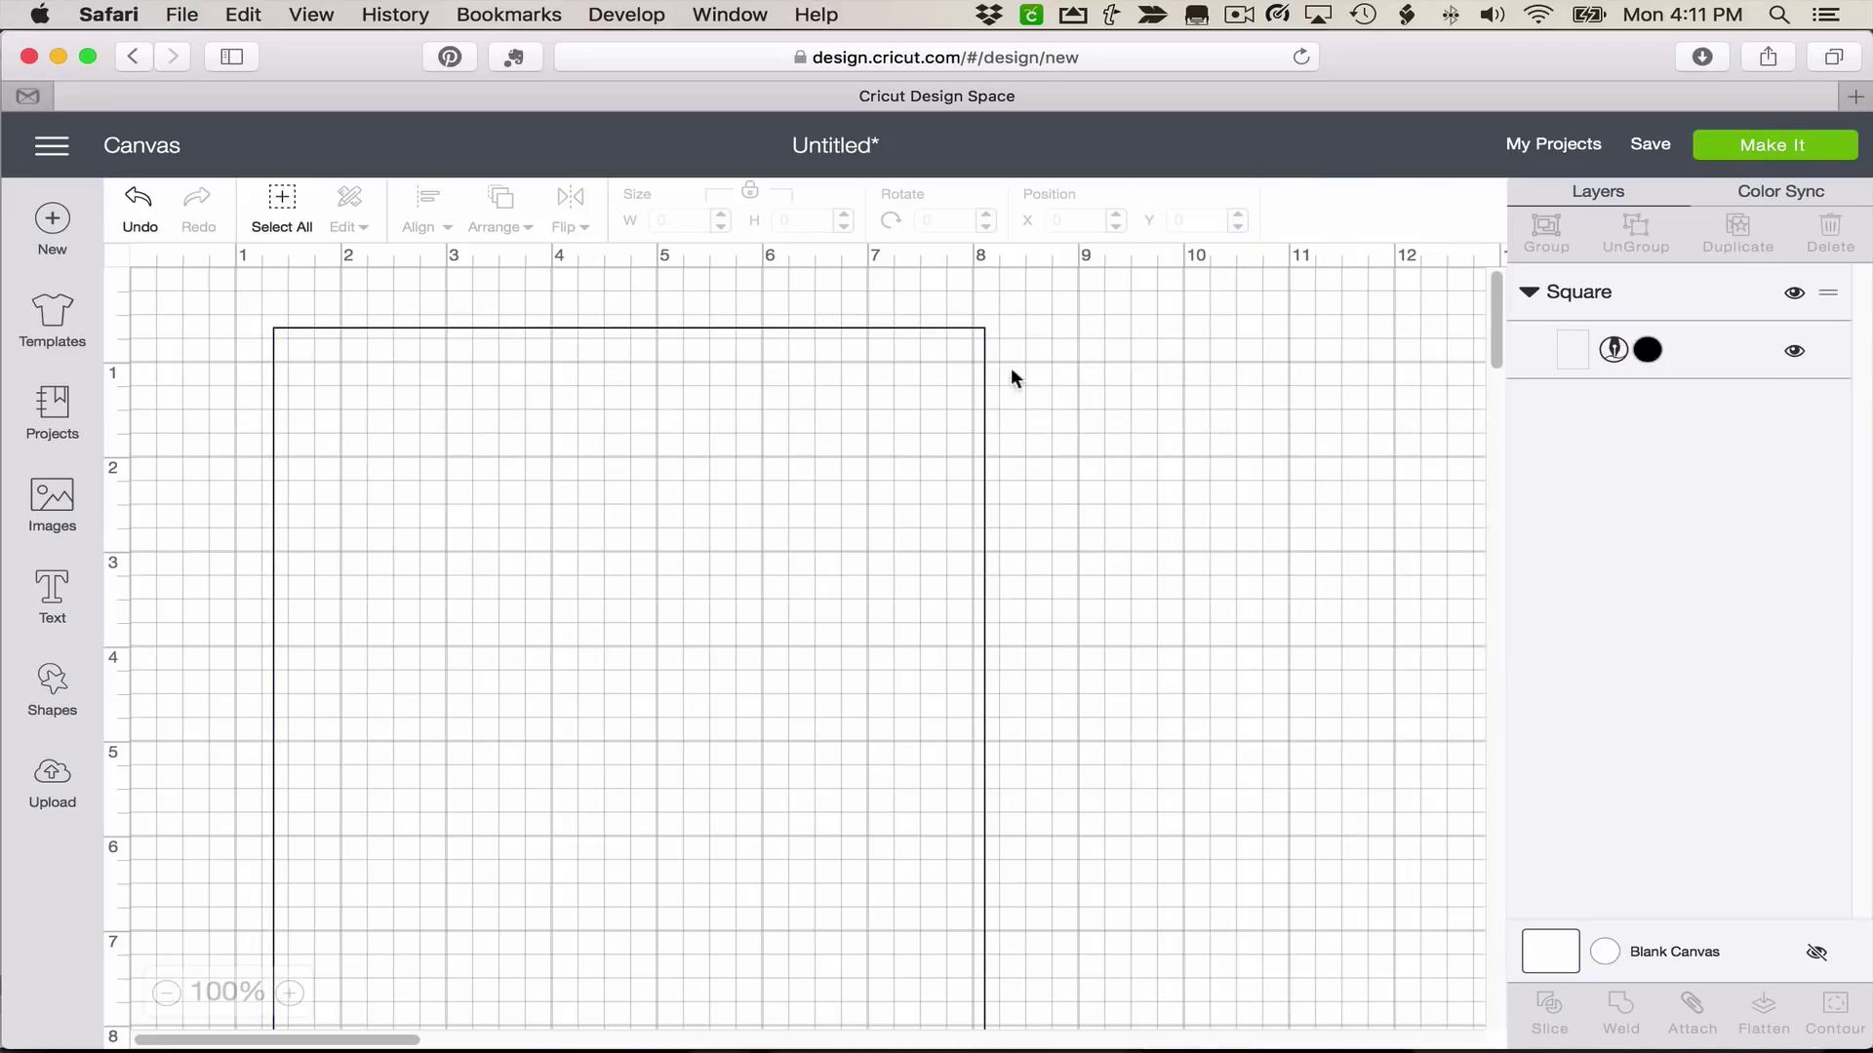
{"action": "left_click_drag", "start_coordinate": [954, 327], "coordinate": [922, 307]}
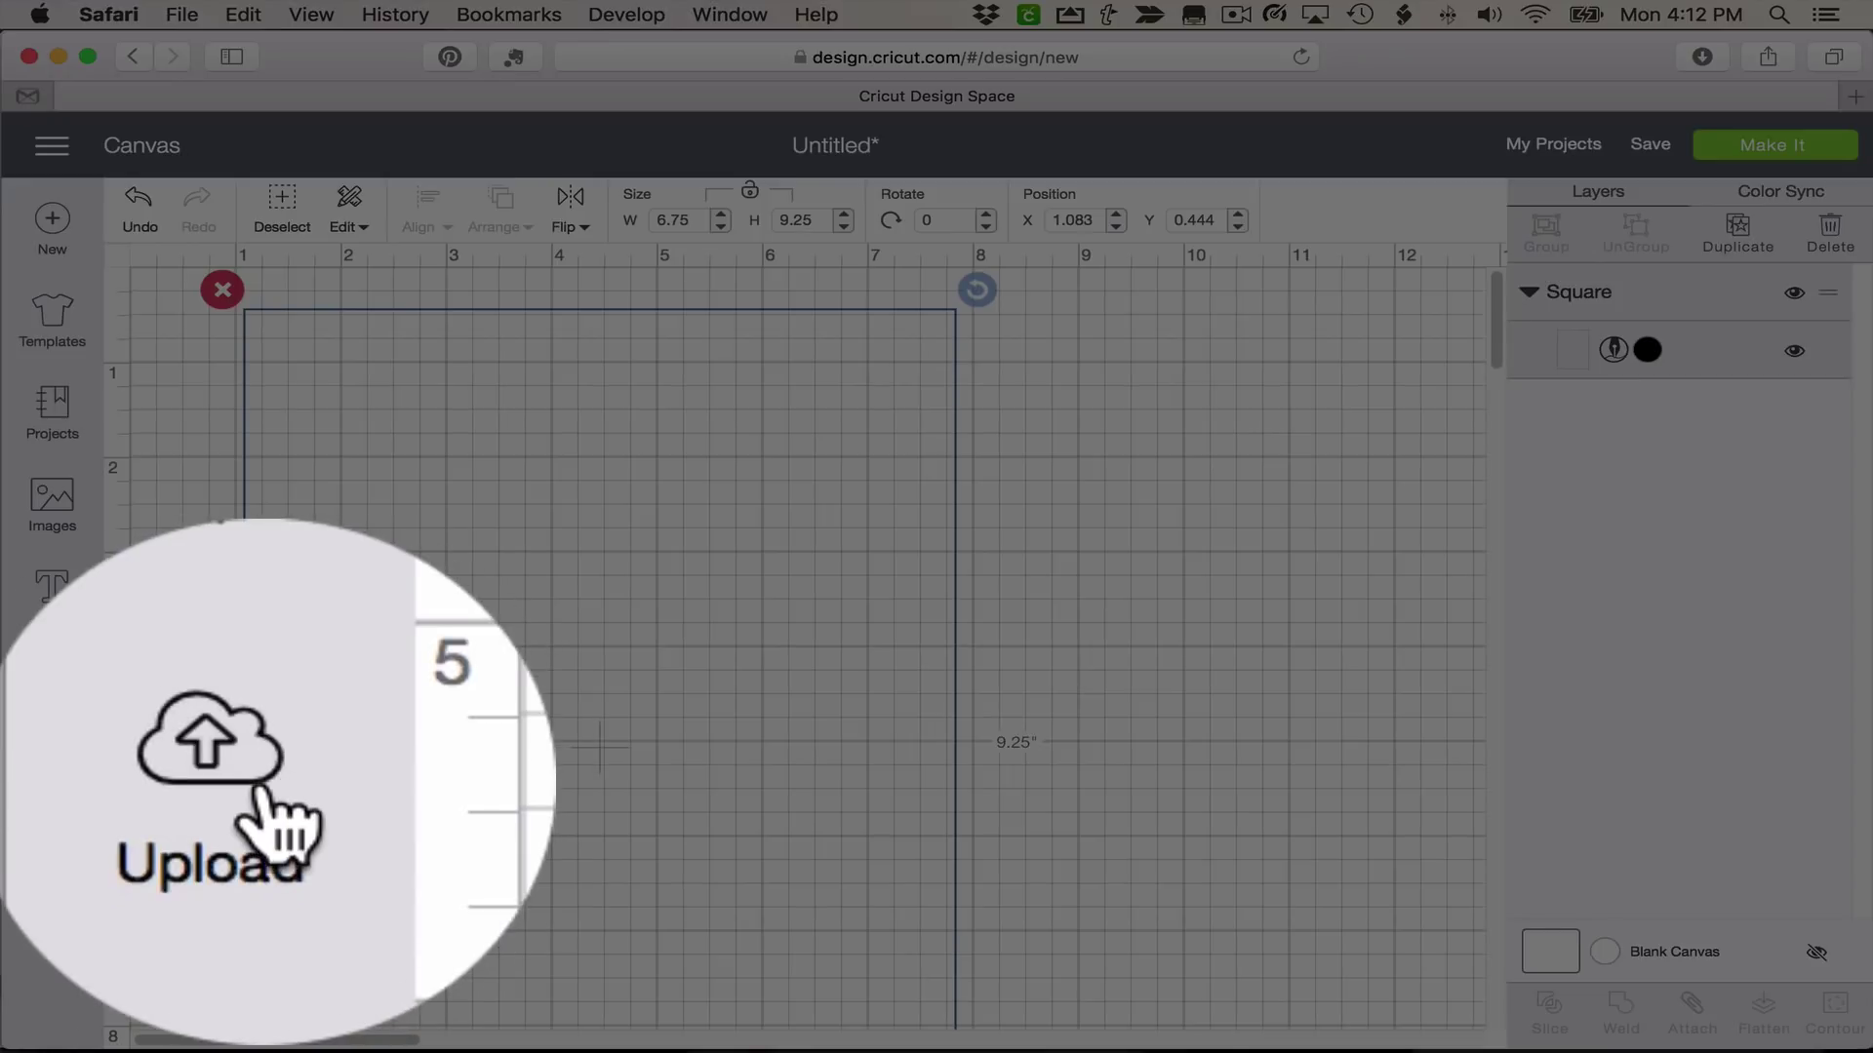
Upload redfishbluefish2.svg, save it, and insert the fish image onto the canvas
{"action": "left_click", "coordinate": [52, 775]}
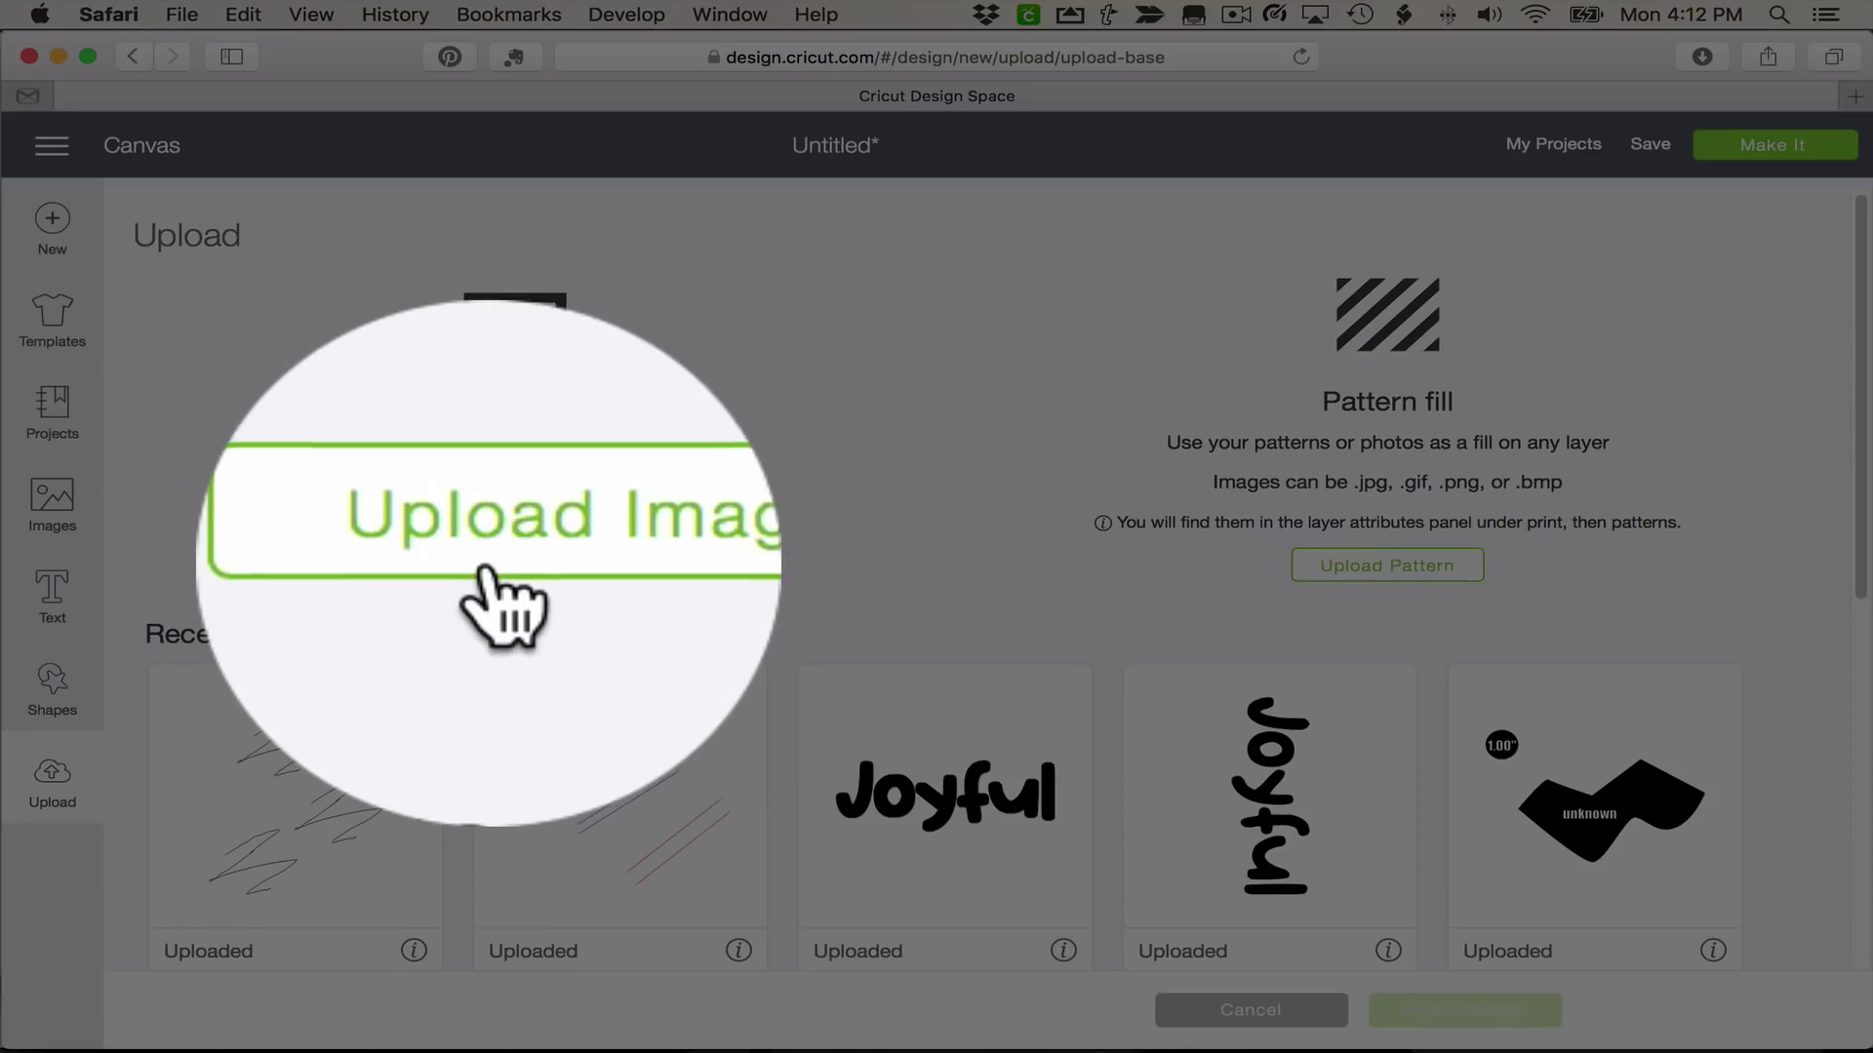
{"action": "left_click", "coordinate": [498, 552]}
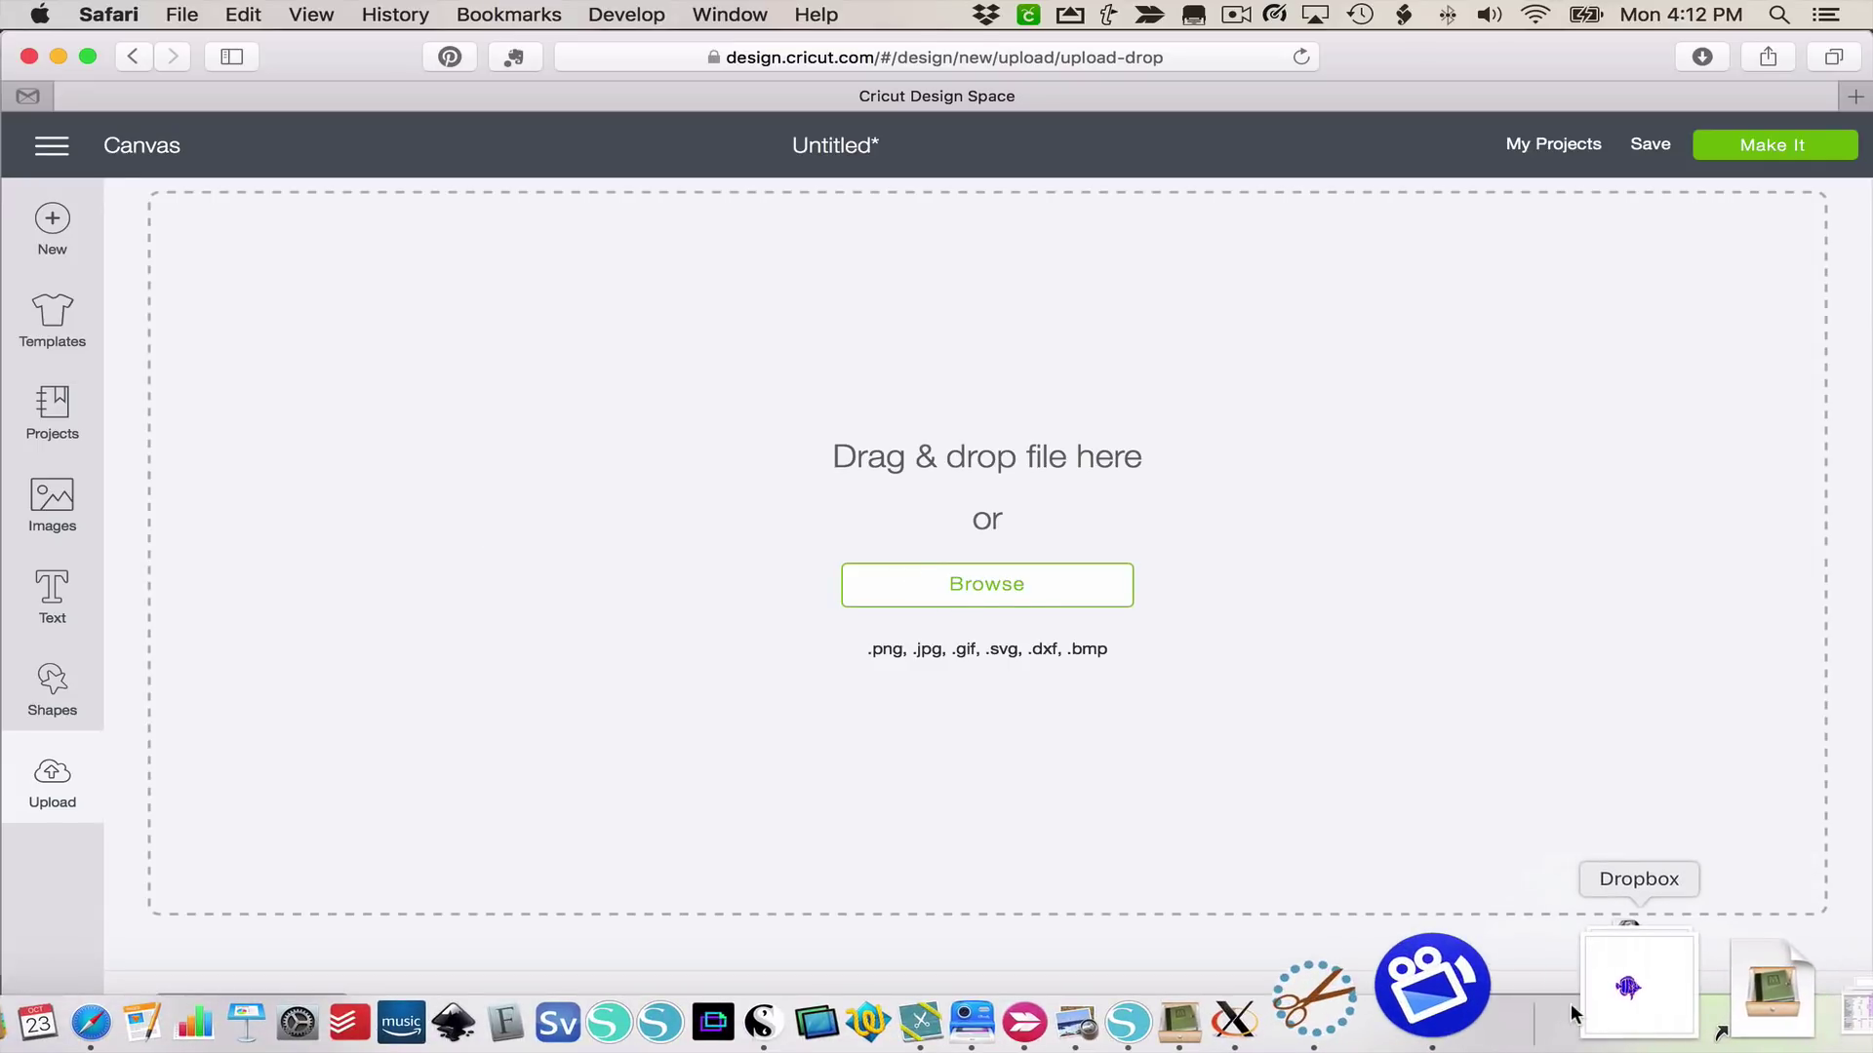
{"action": "left_click", "coordinate": [1590, 992]}
{"action": "left_click_drag", "start_coordinate": [1625, 876], "coordinate": [1142, 739]}
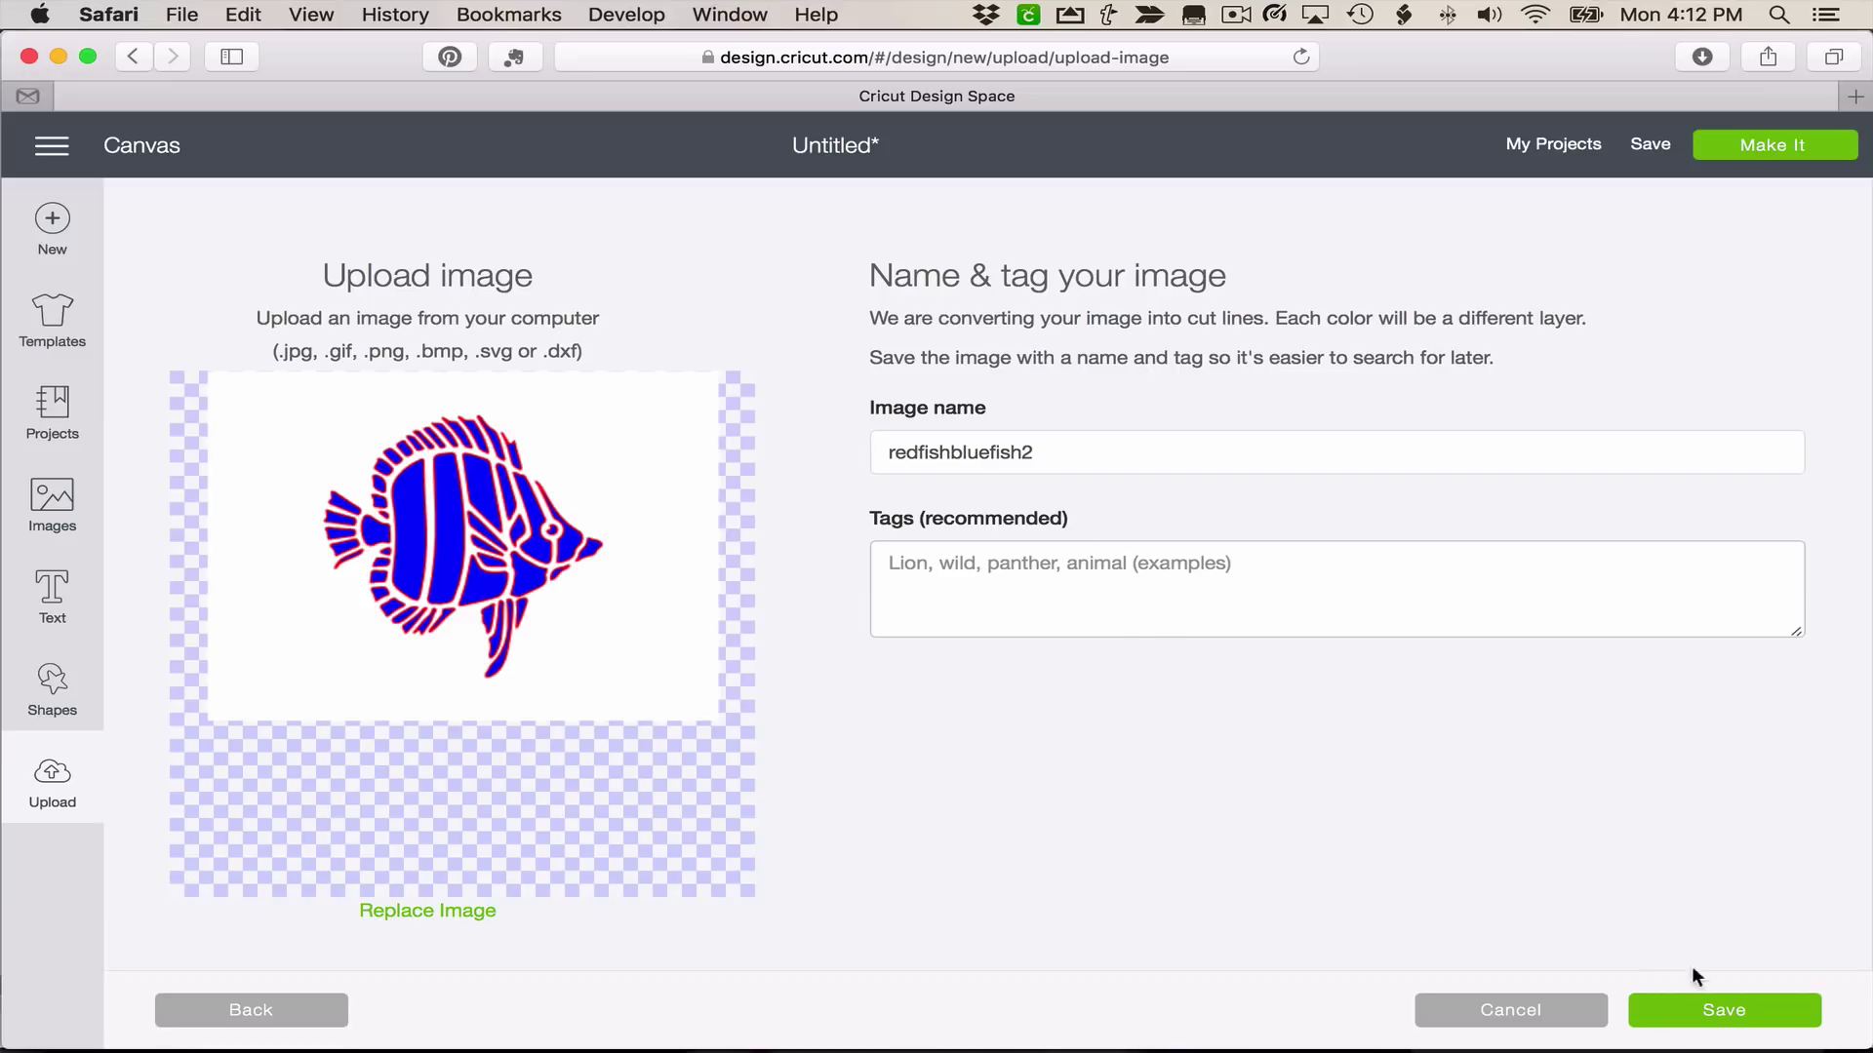
{"action": "left_click", "coordinate": [1707, 1012]}
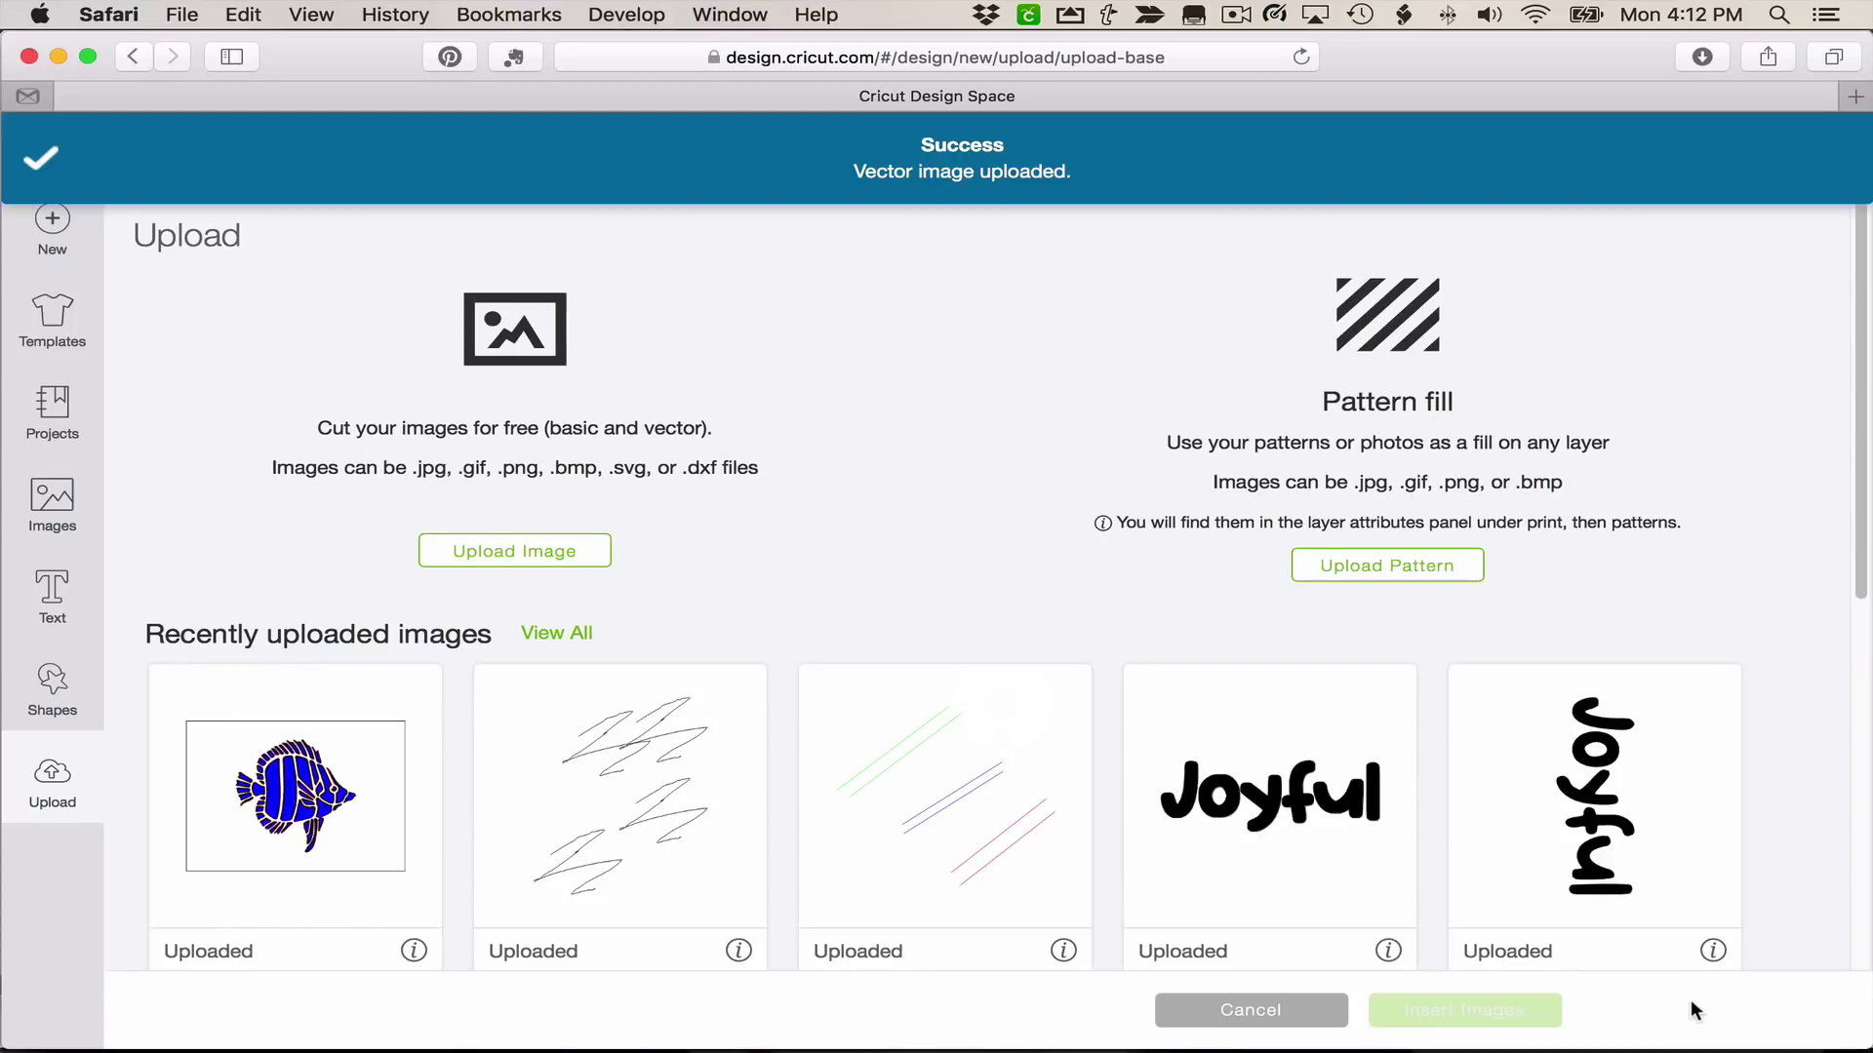
{"action": "left_click", "coordinate": [430, 675]}
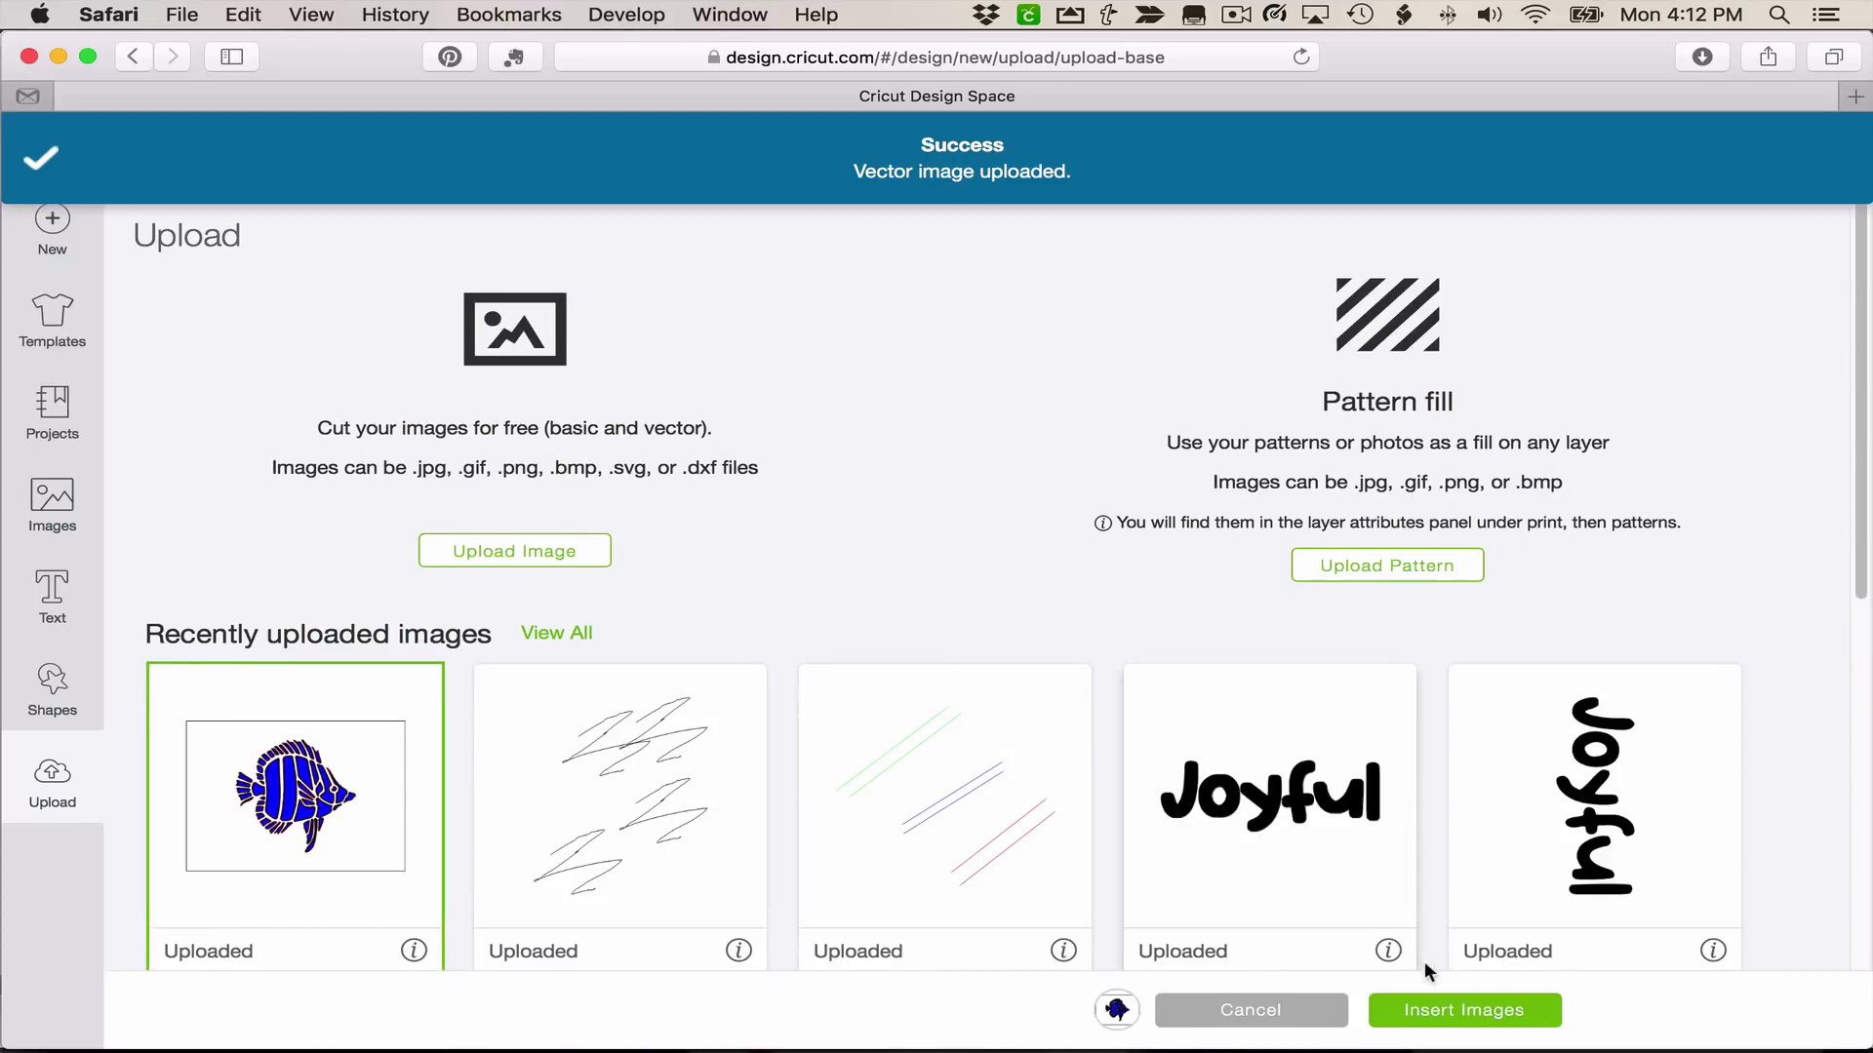
{"action": "left_click", "coordinate": [1465, 1008]}
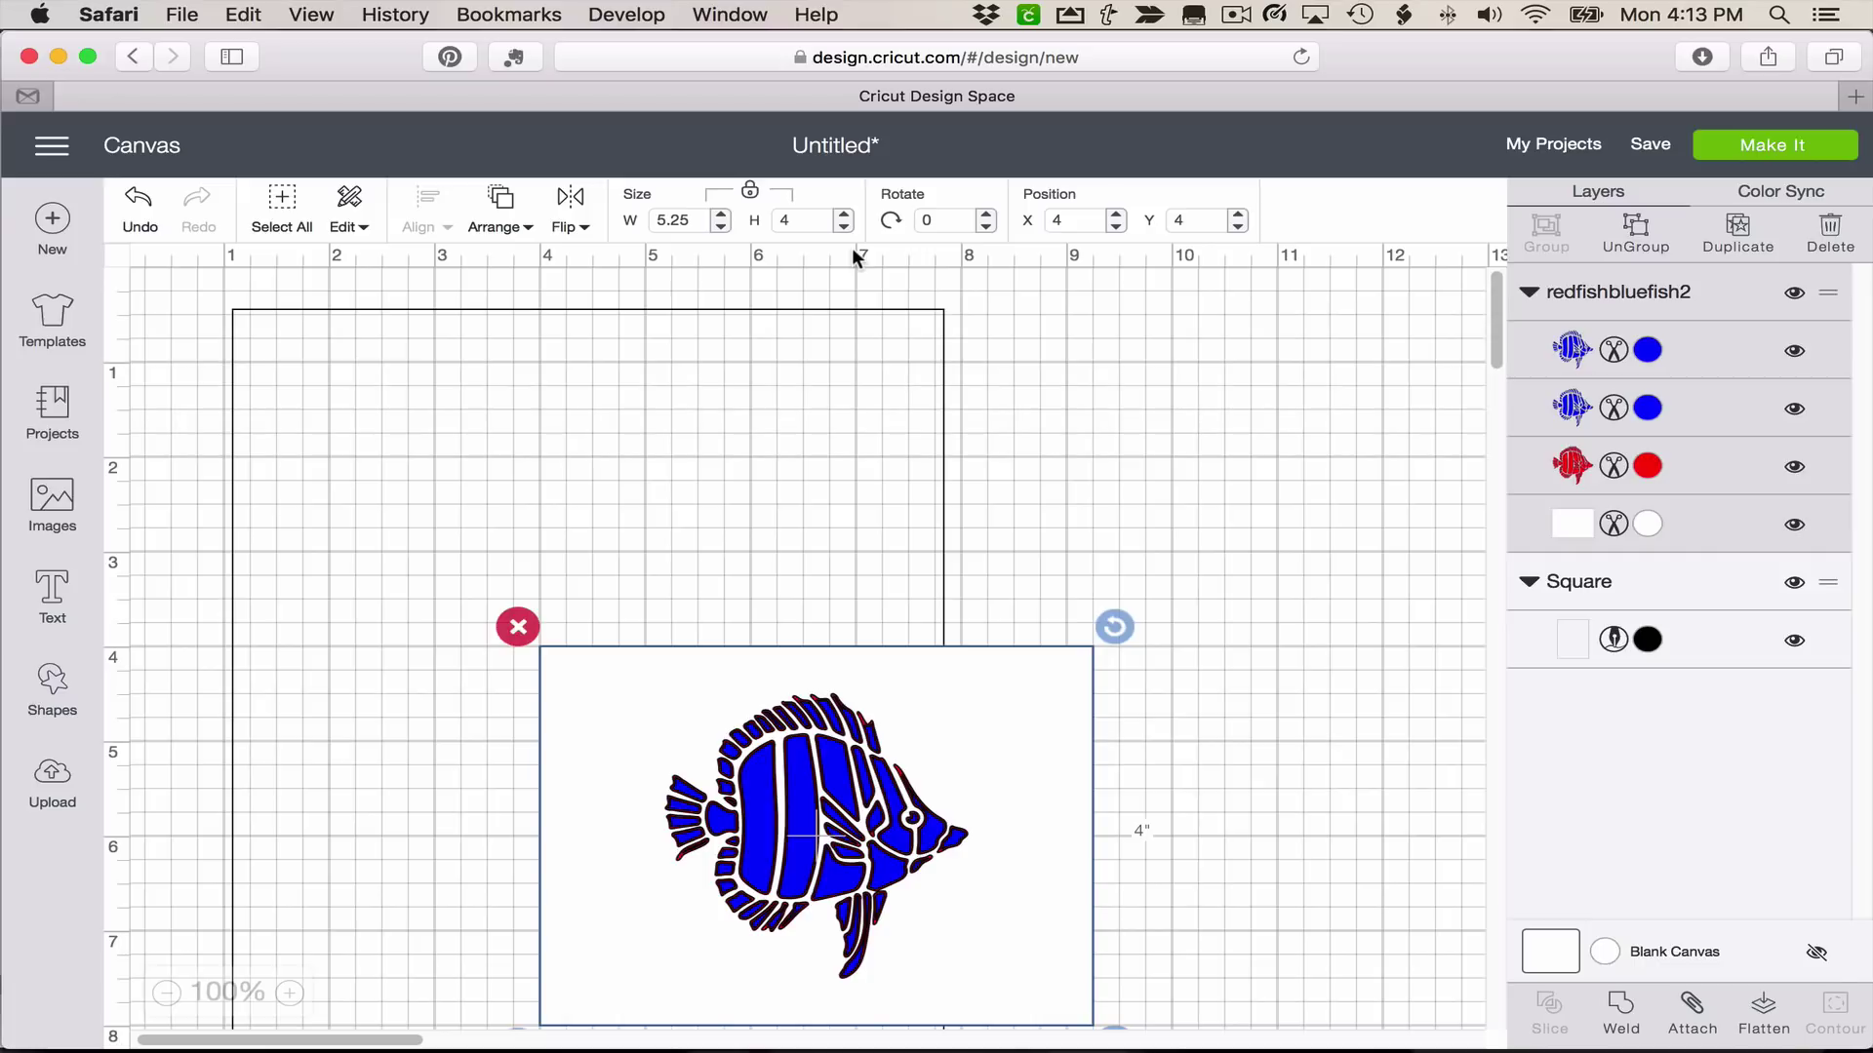
At 75% zoom, move the fish into the square's lower part and centre everything horizontally
{"action": "left_click", "coordinate": [167, 992]}
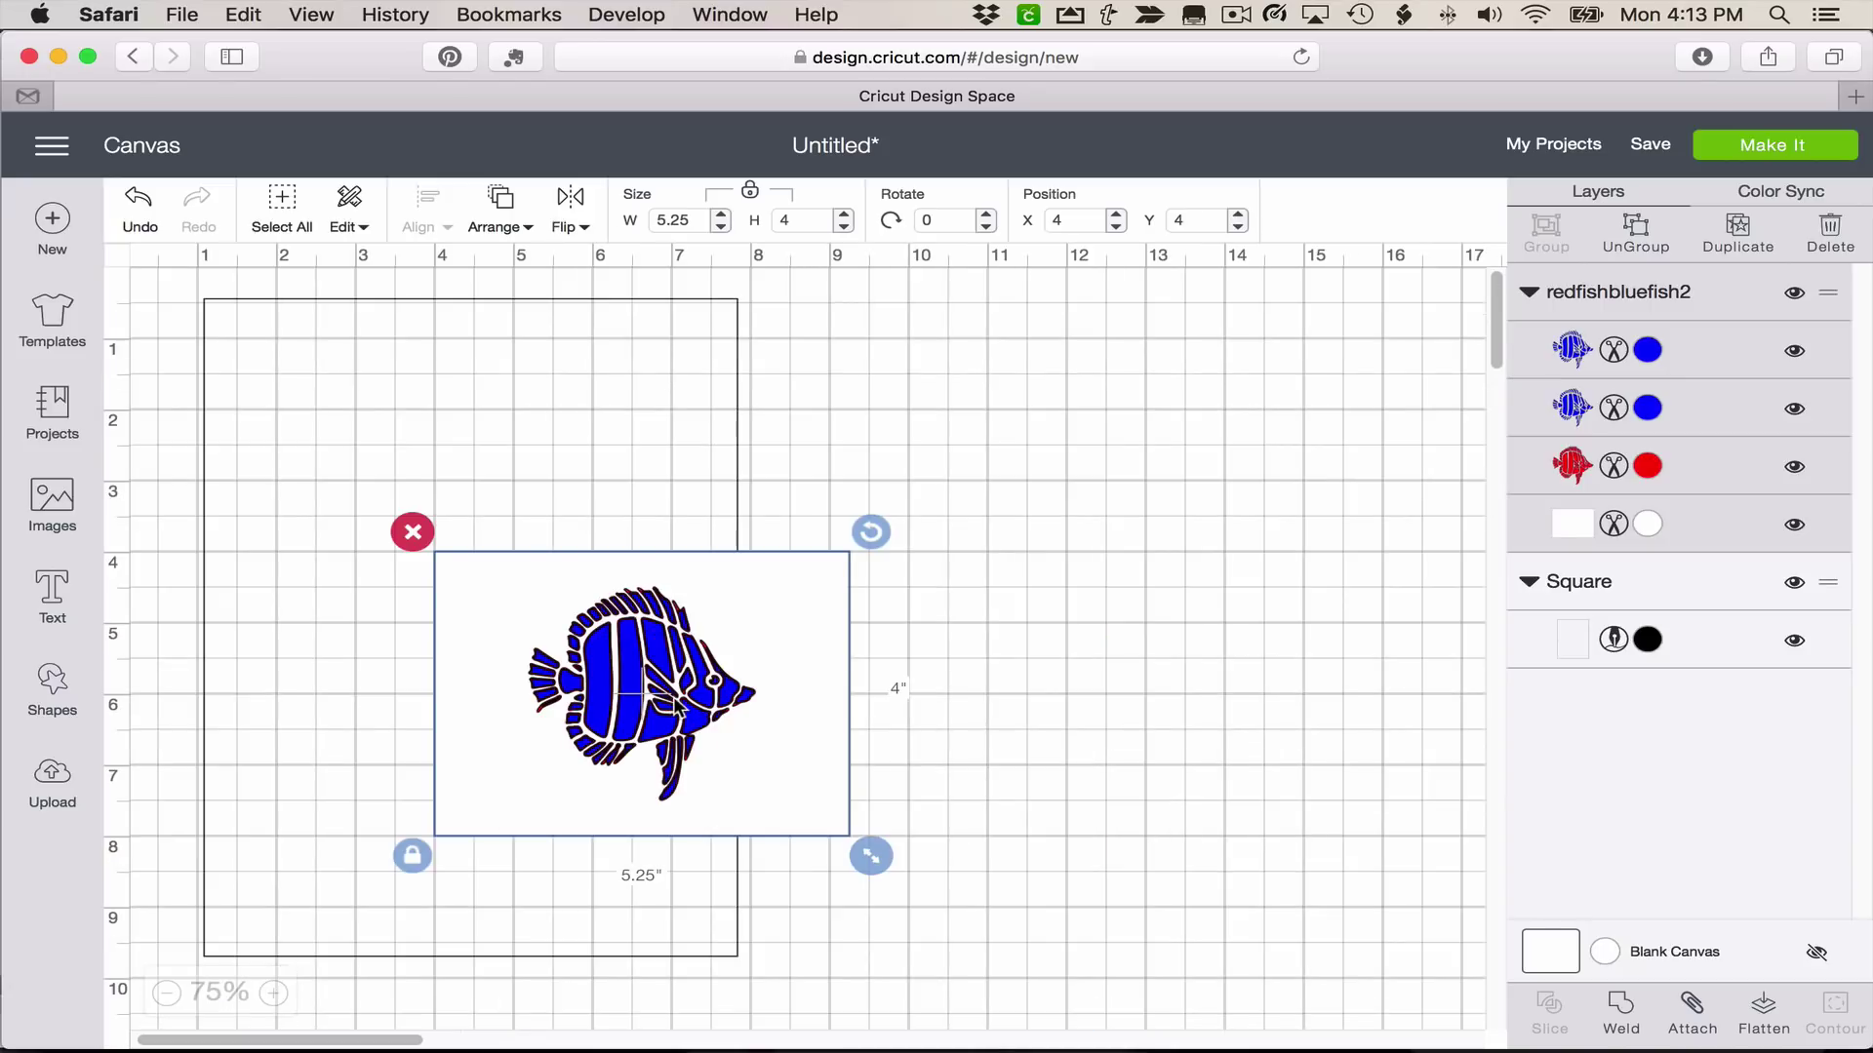
{"action": "left_click_drag", "start_coordinate": [674, 712], "coordinate": [503, 784]}
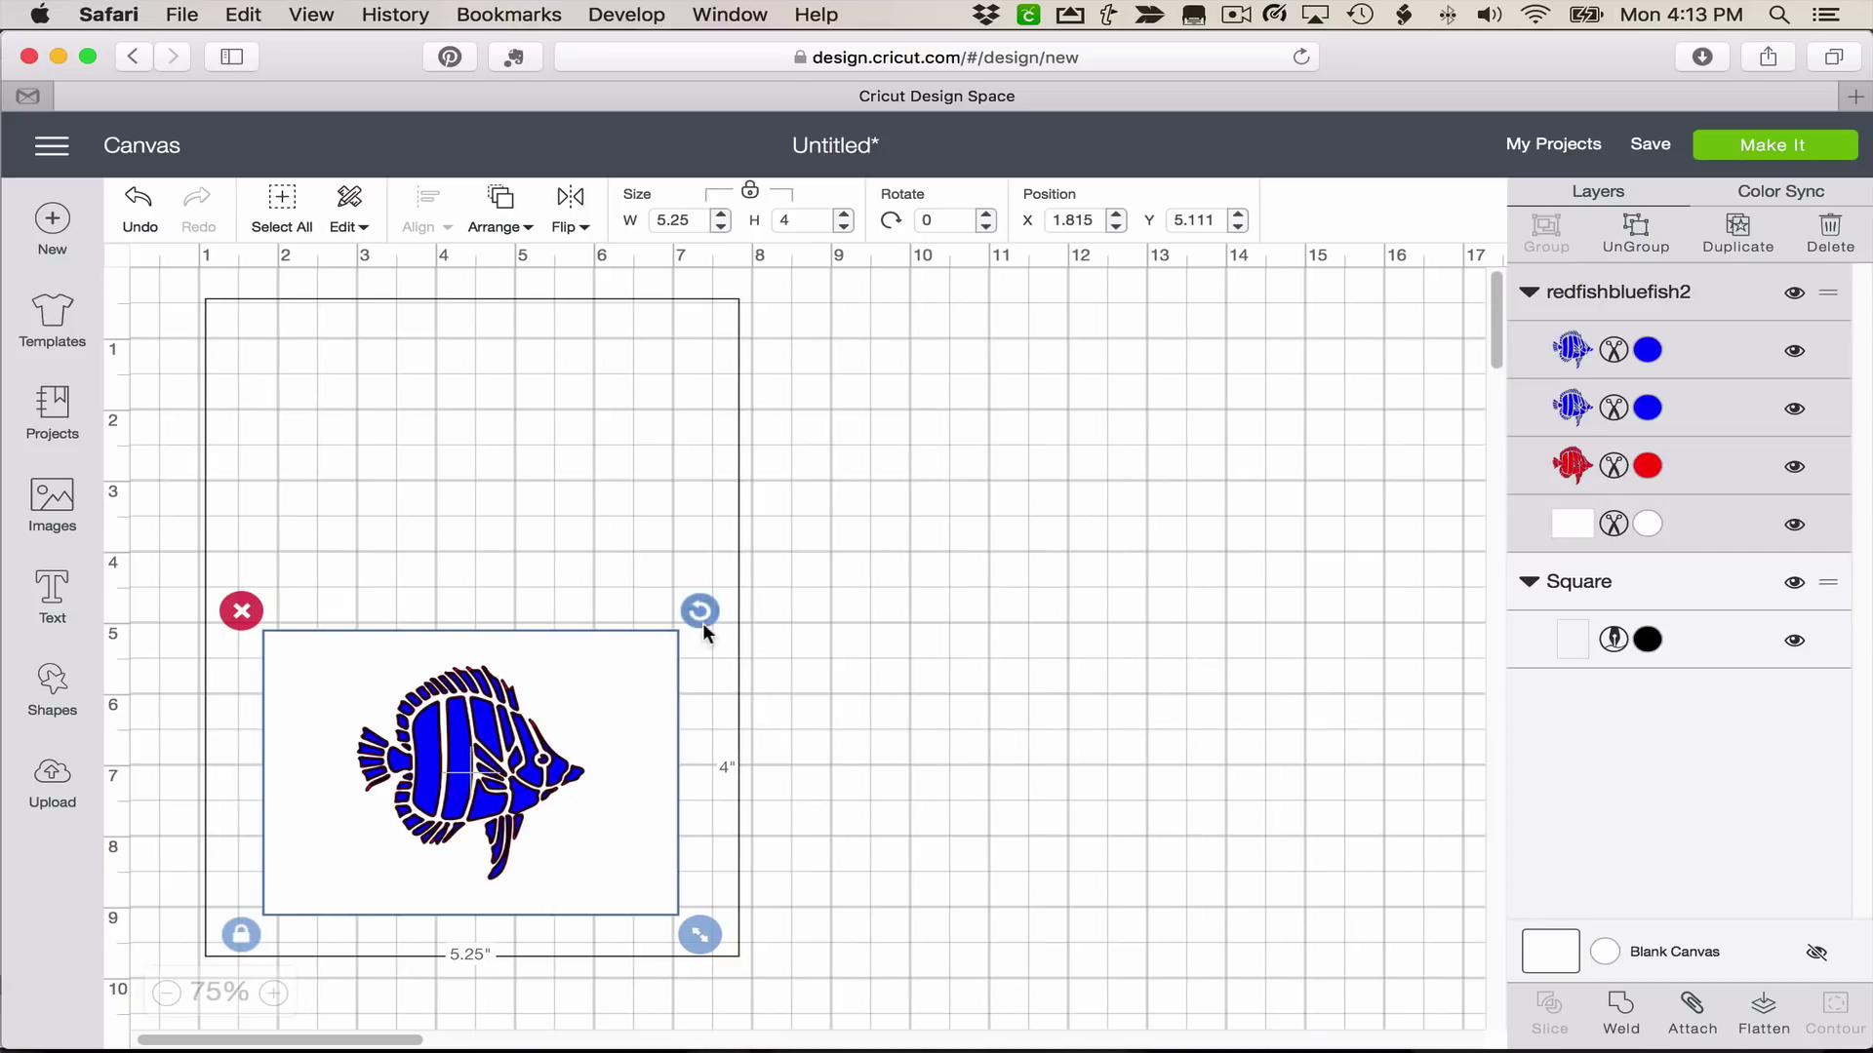
{"action": "left_click", "coordinate": [740, 557]}
{"action": "left_click", "coordinate": [292, 212]}
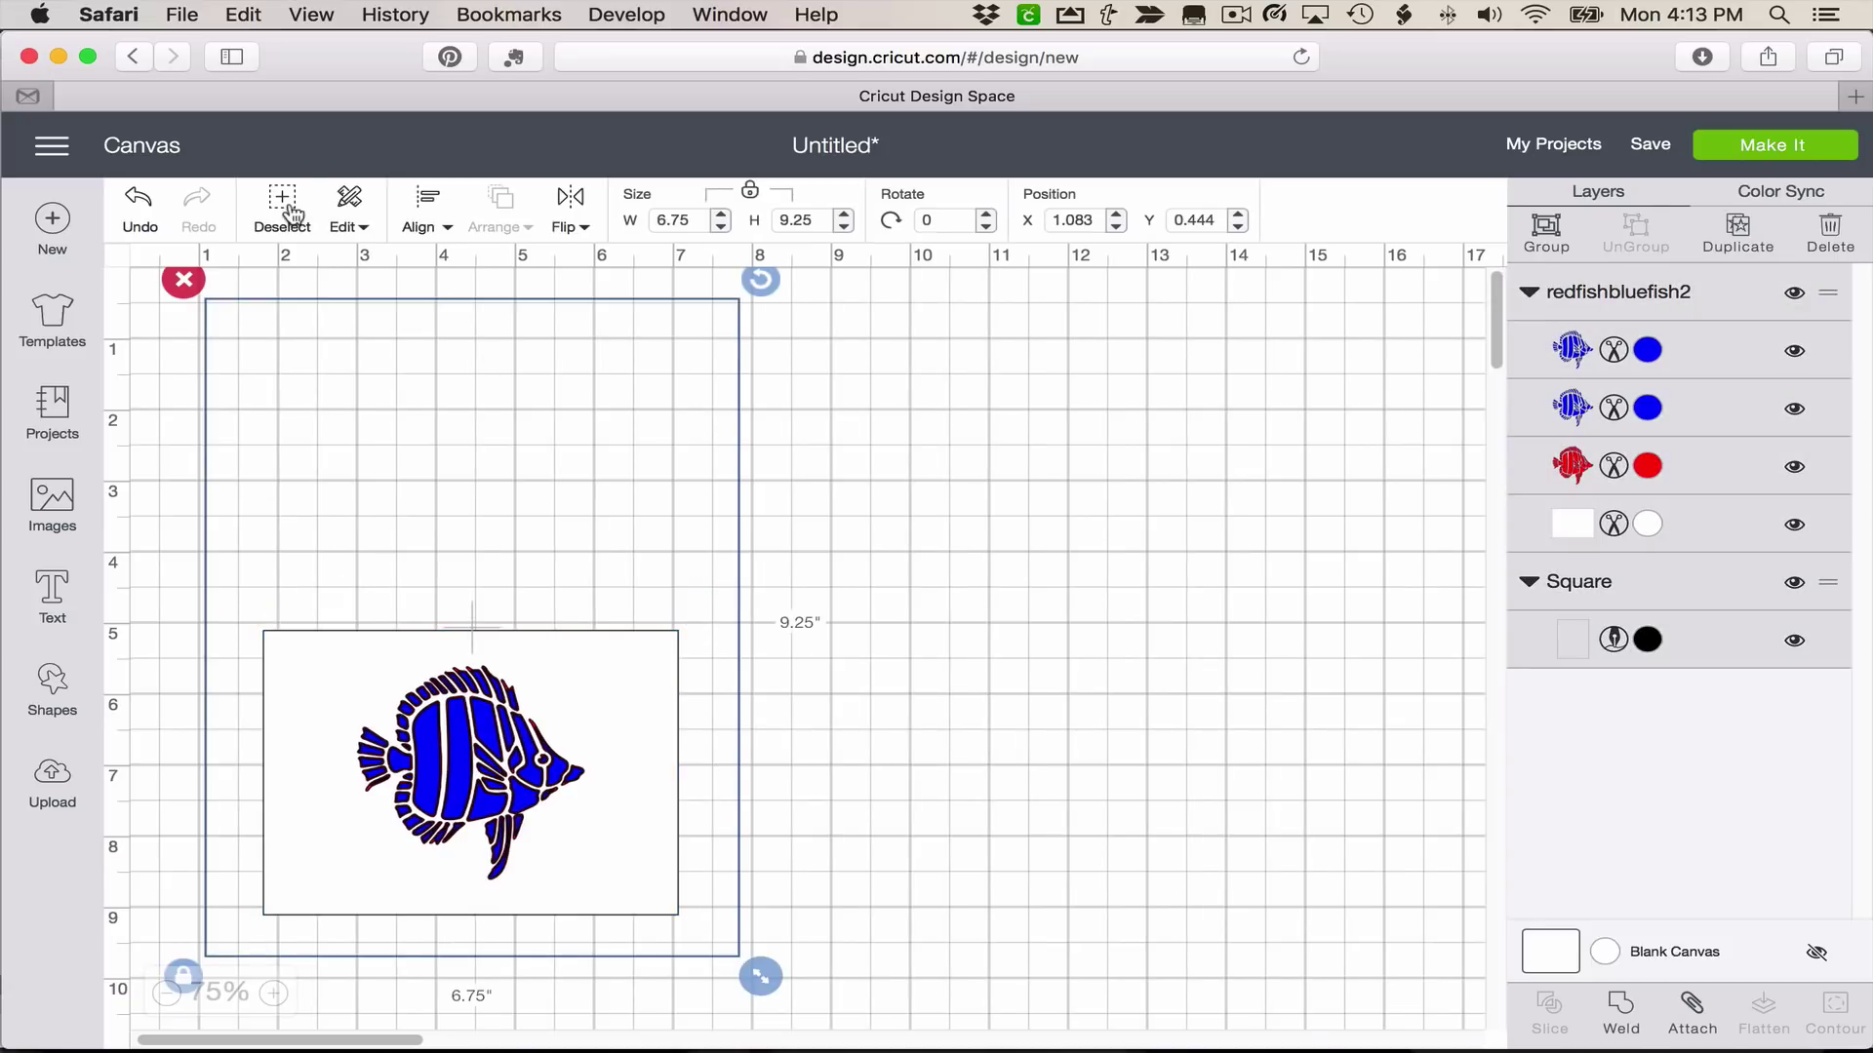
{"action": "left_click", "coordinate": [429, 222]}
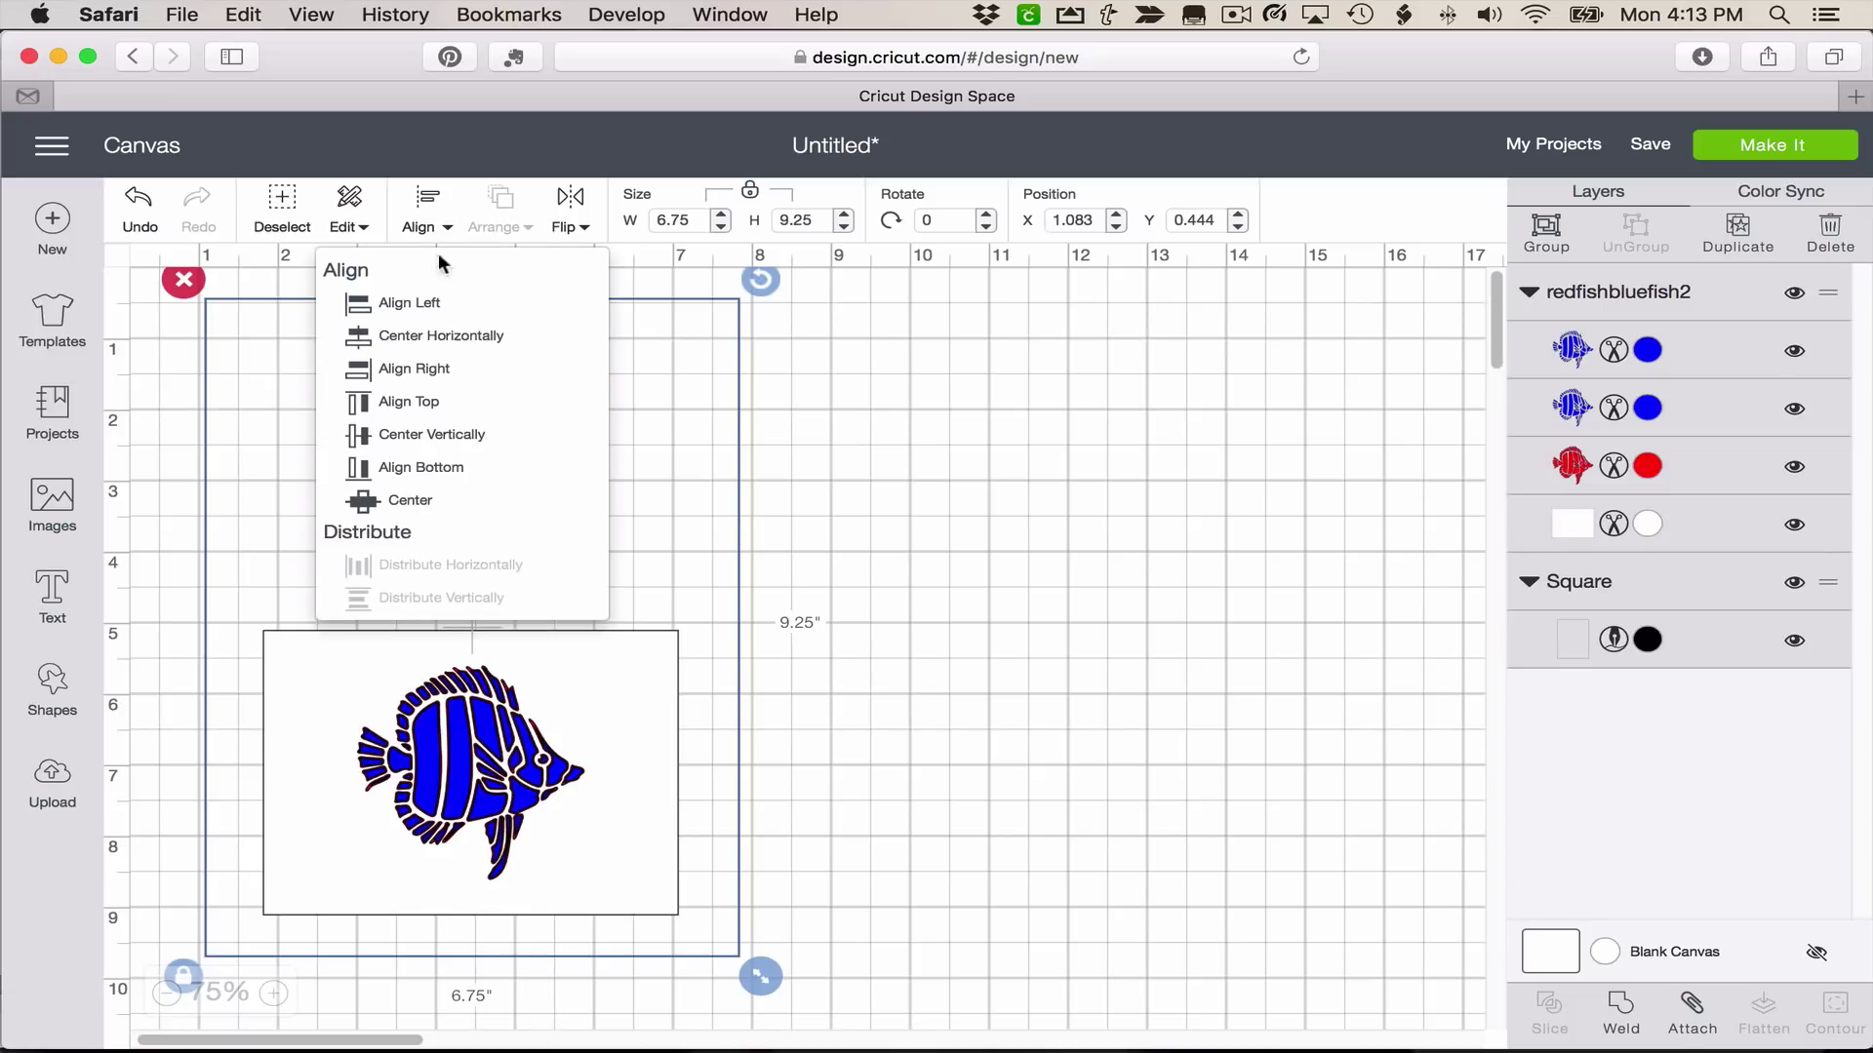
{"action": "left_click", "coordinate": [443, 331]}
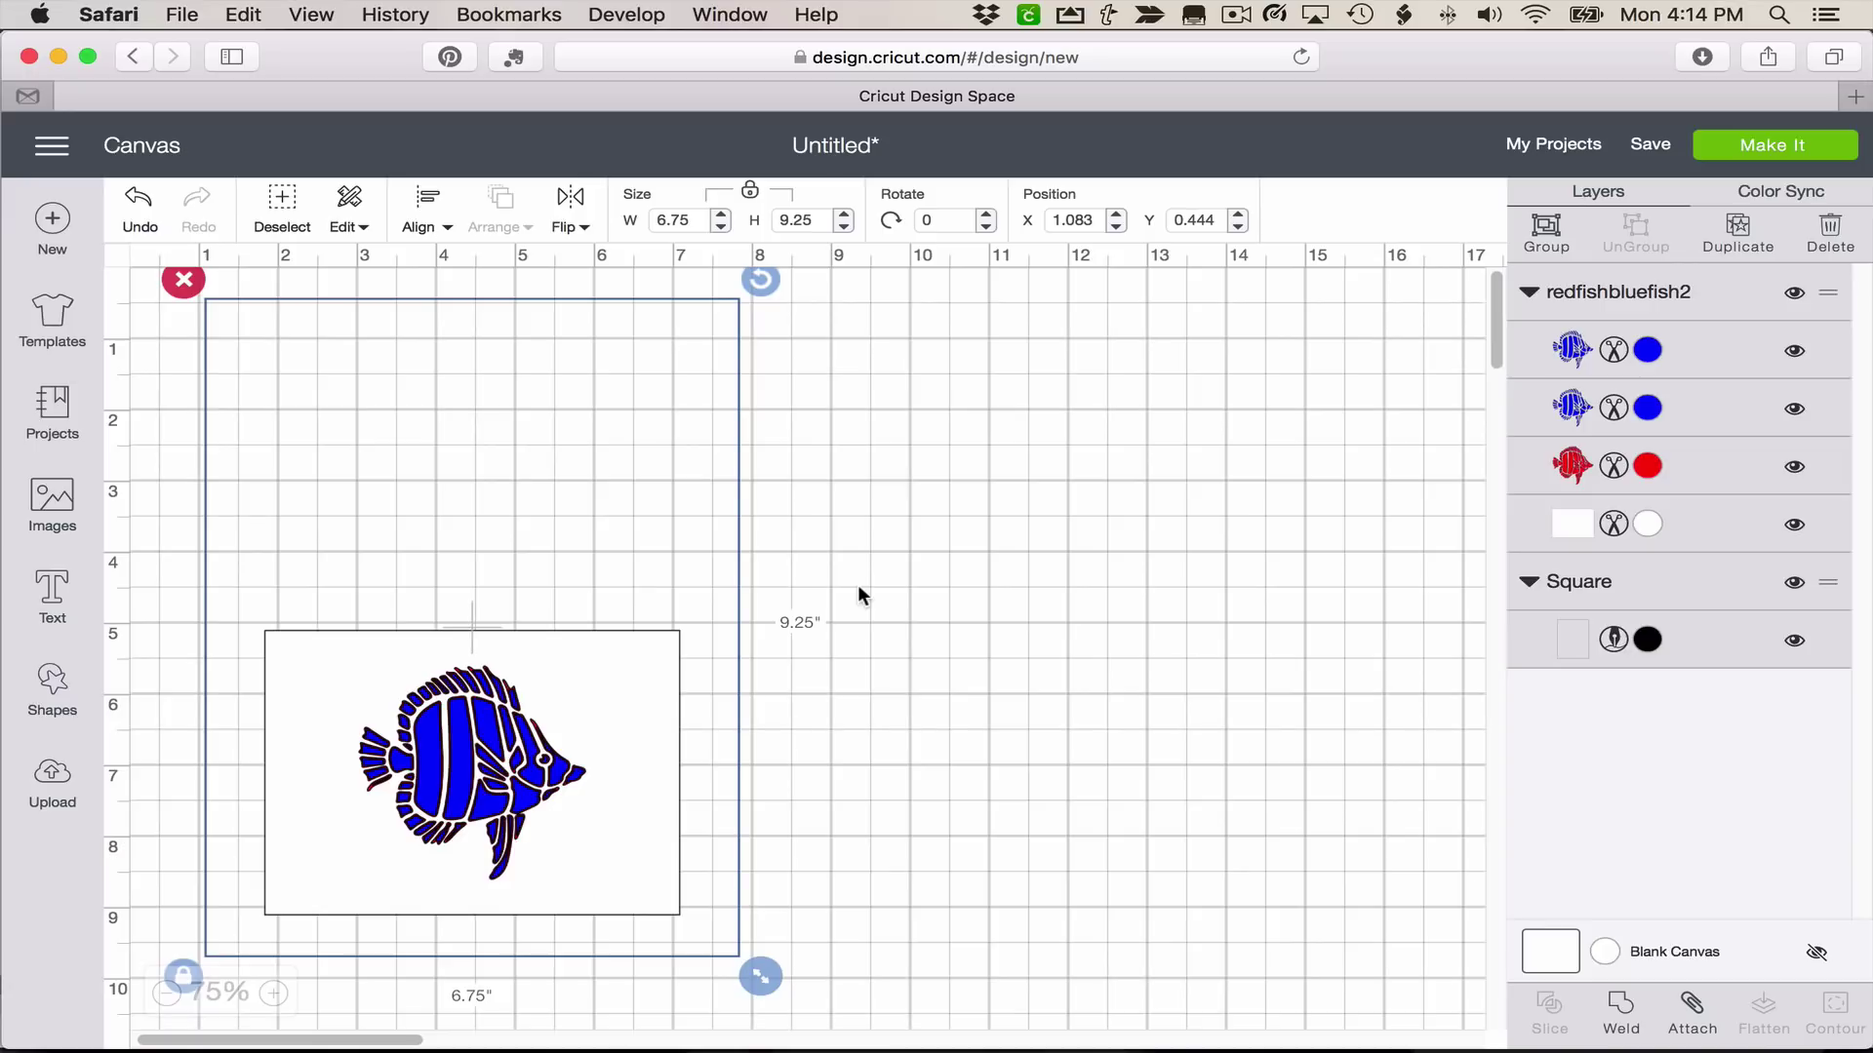
Undo the alignment, set both blue fish layers to Score and the red fish to Print Then Cut
{"action": "key", "text": "super+z"}
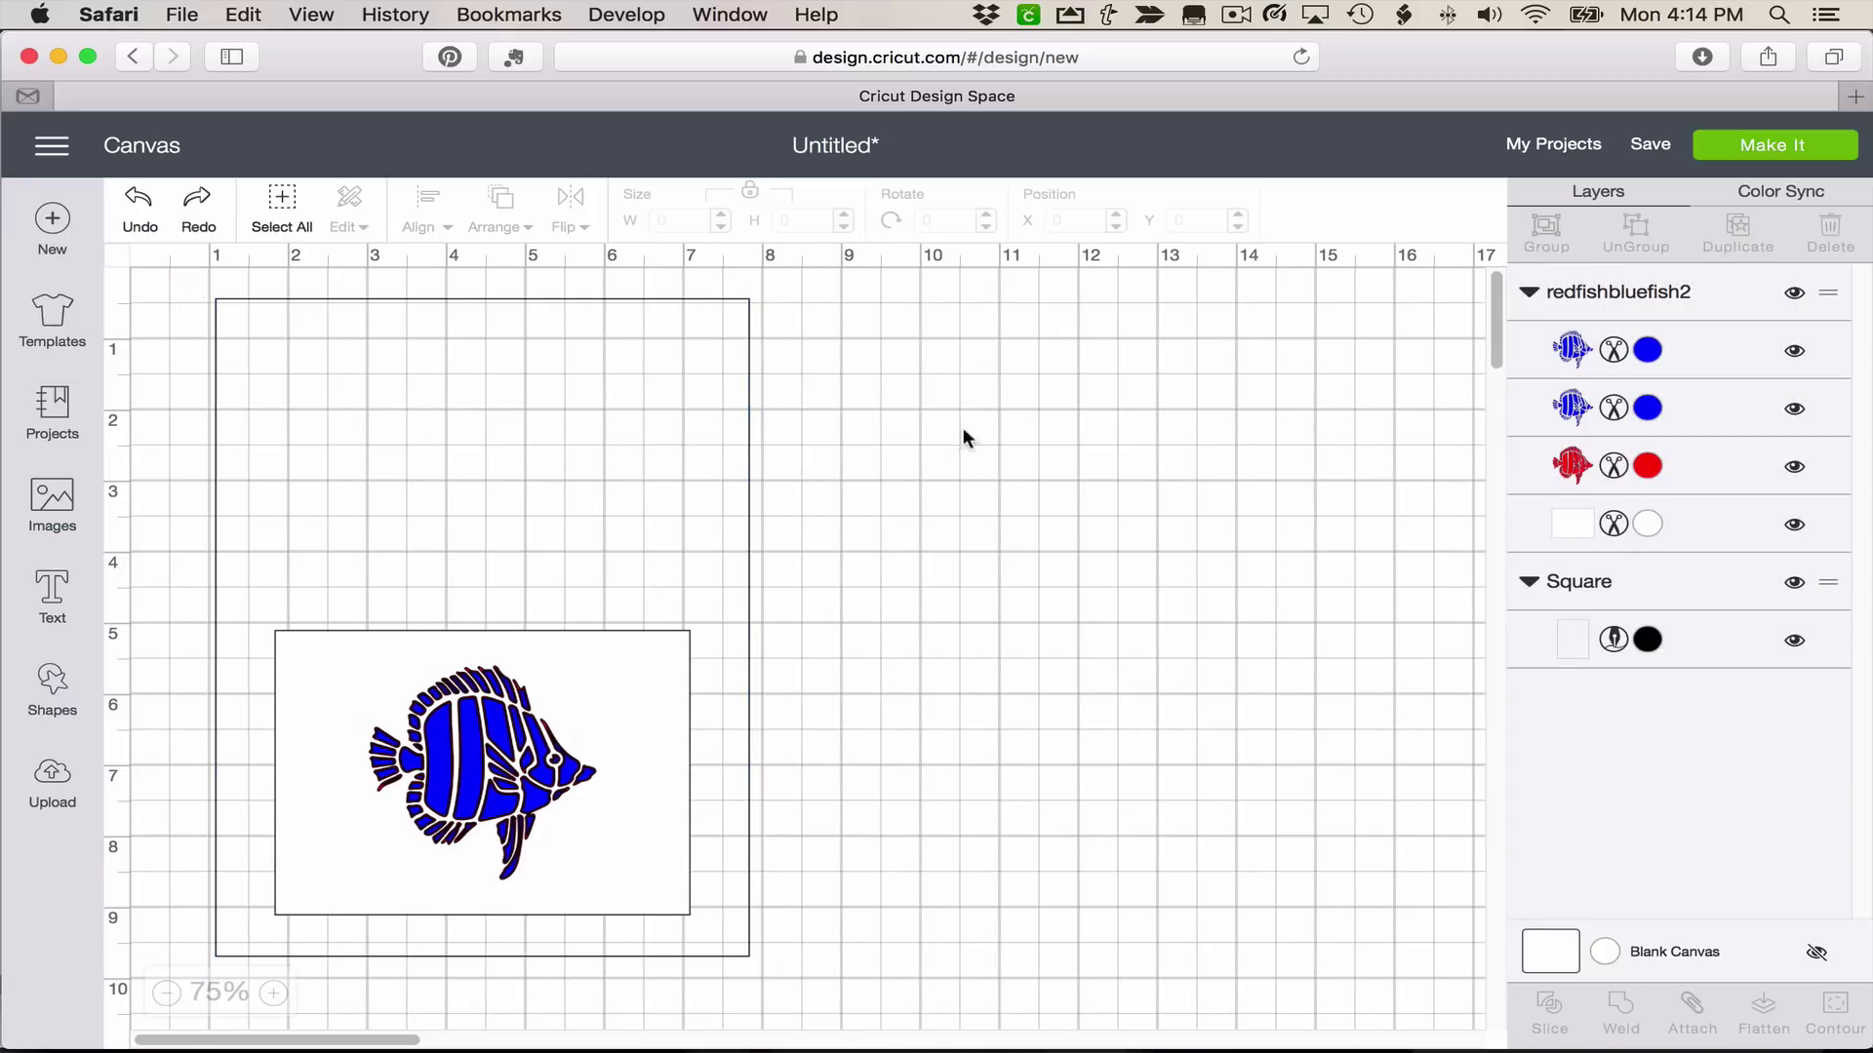
{"action": "left_click", "coordinate": [1615, 354]}
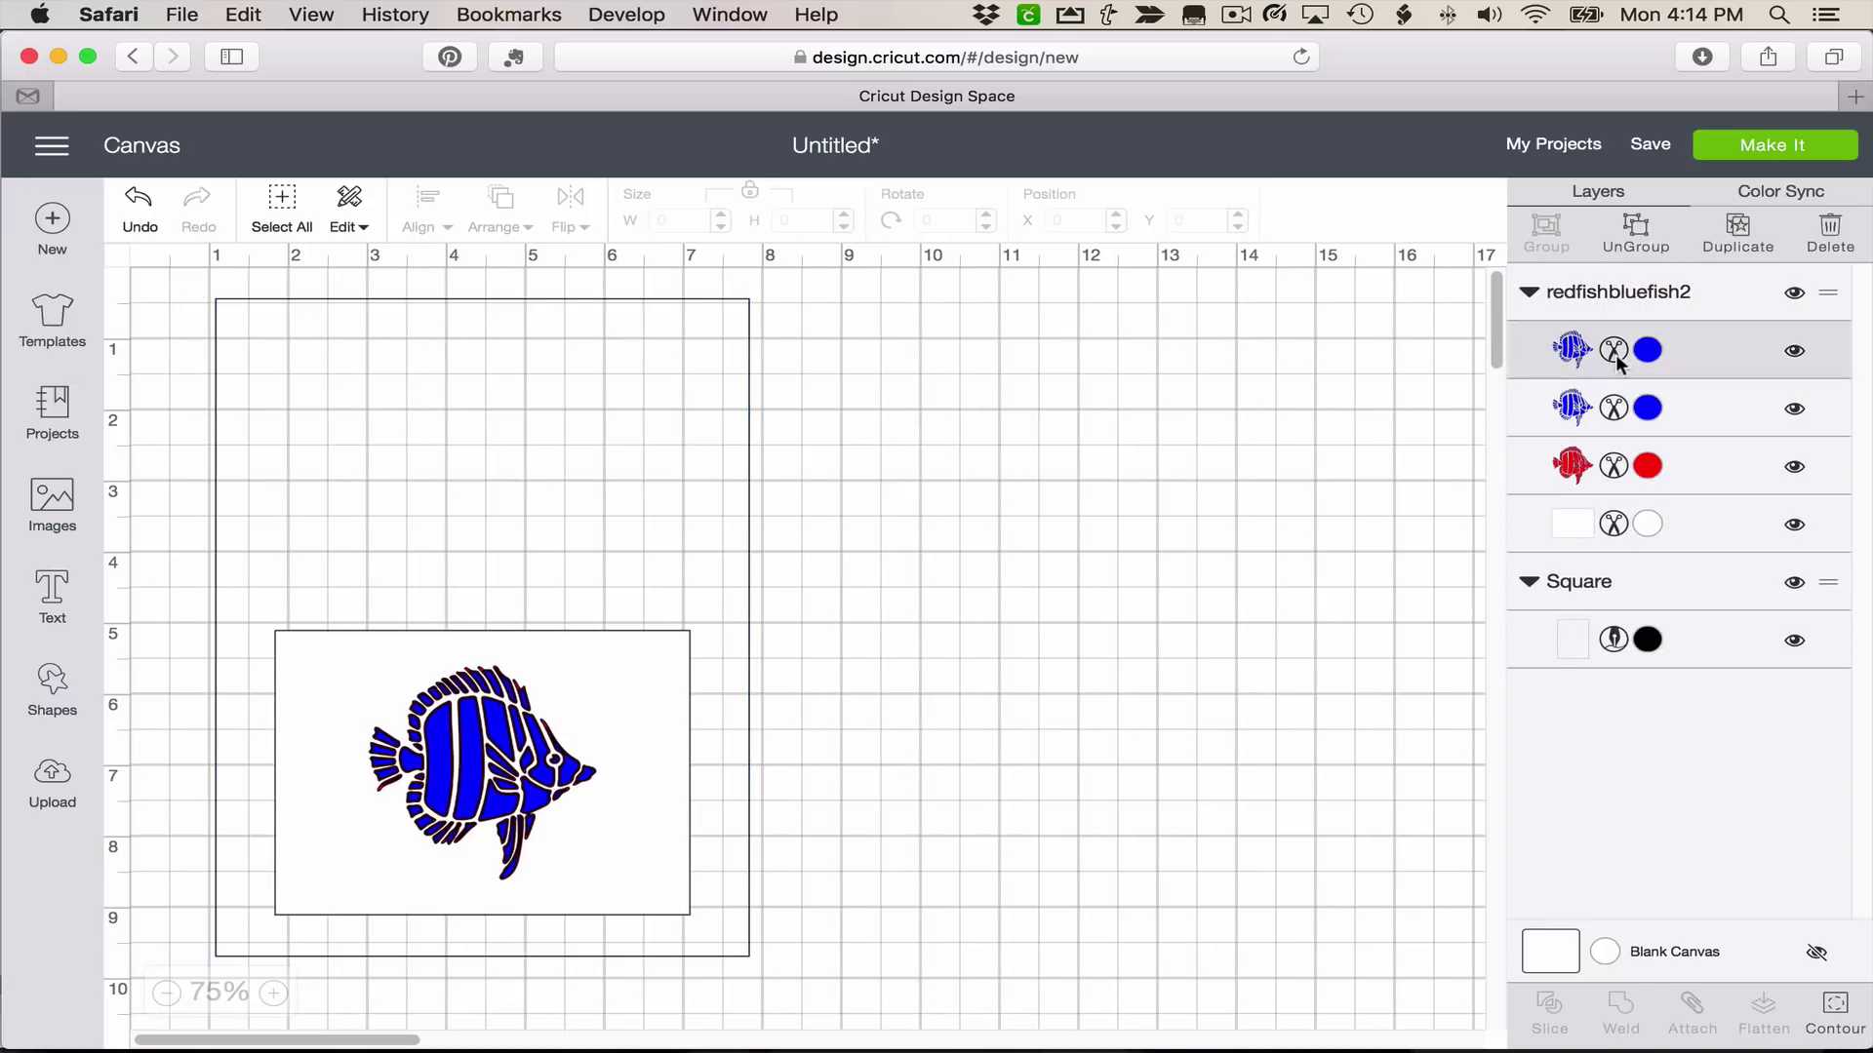
{"action": "left_click", "coordinate": [1368, 228]}
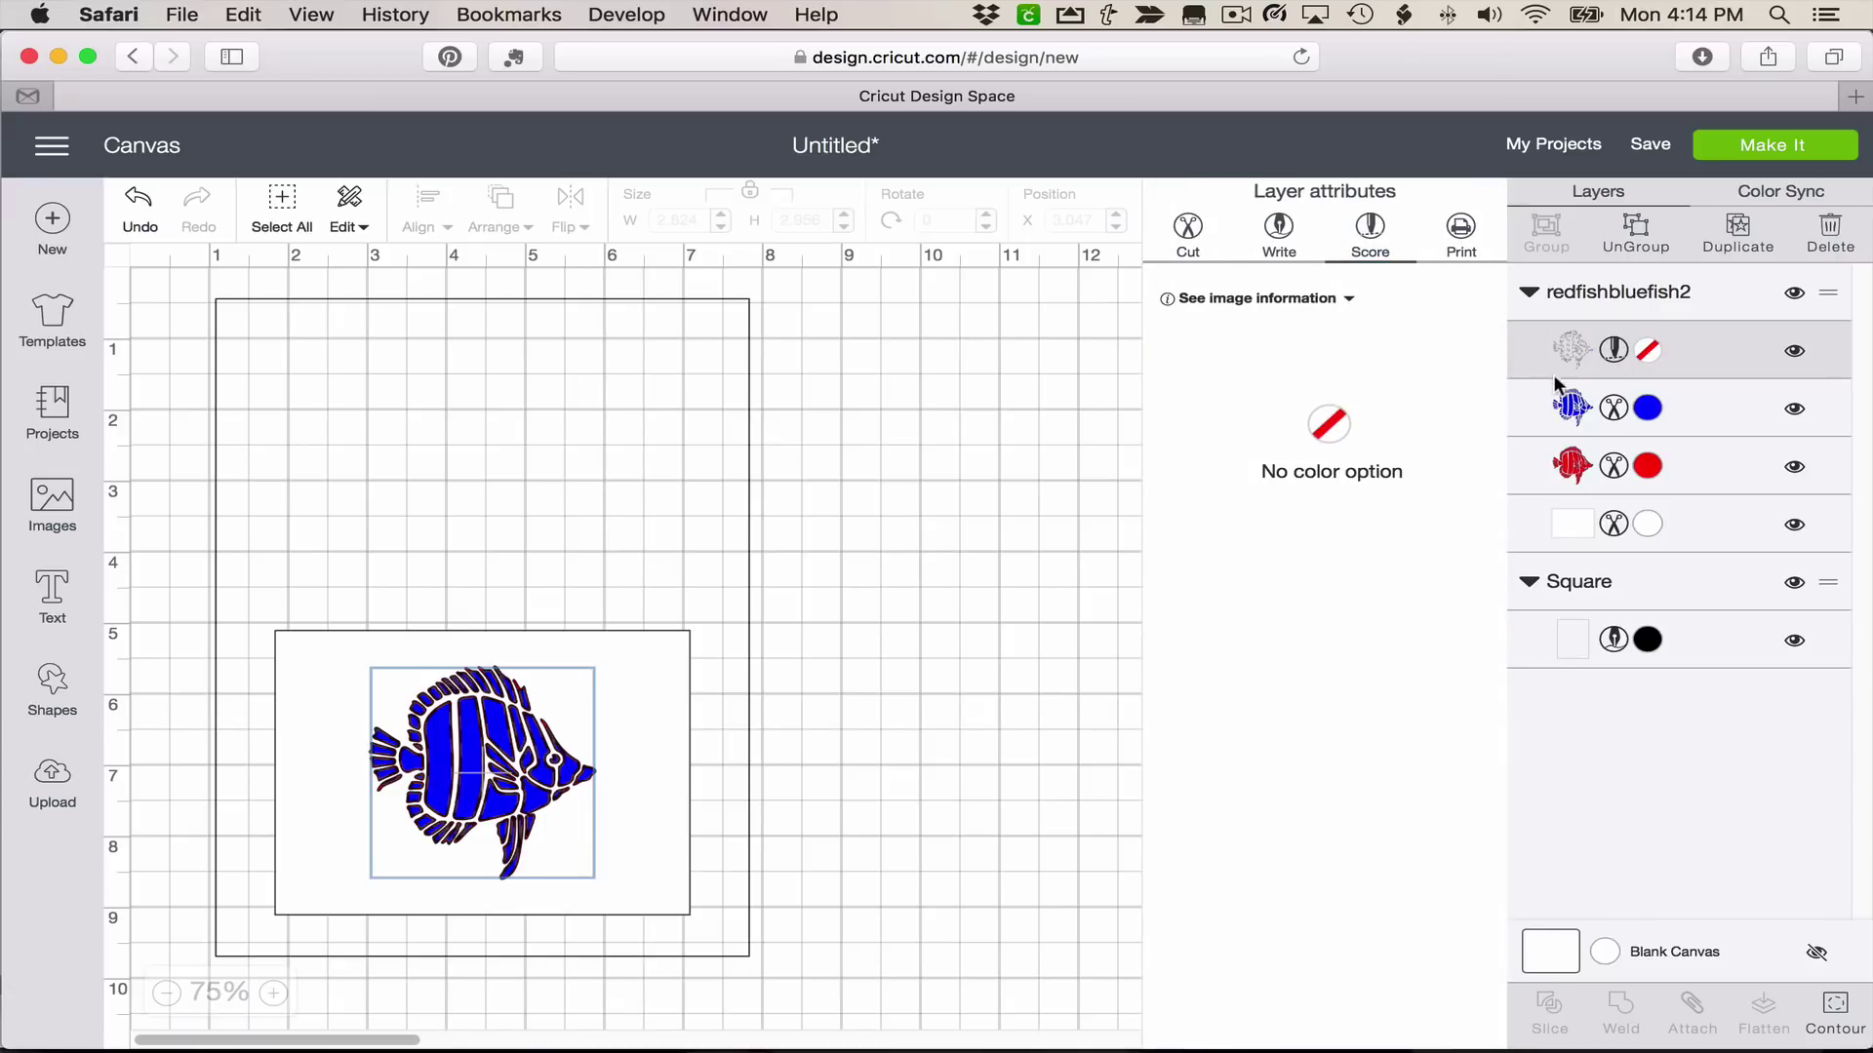
{"action": "left_click", "coordinate": [1613, 409]}
{"action": "left_click", "coordinate": [1375, 230]}
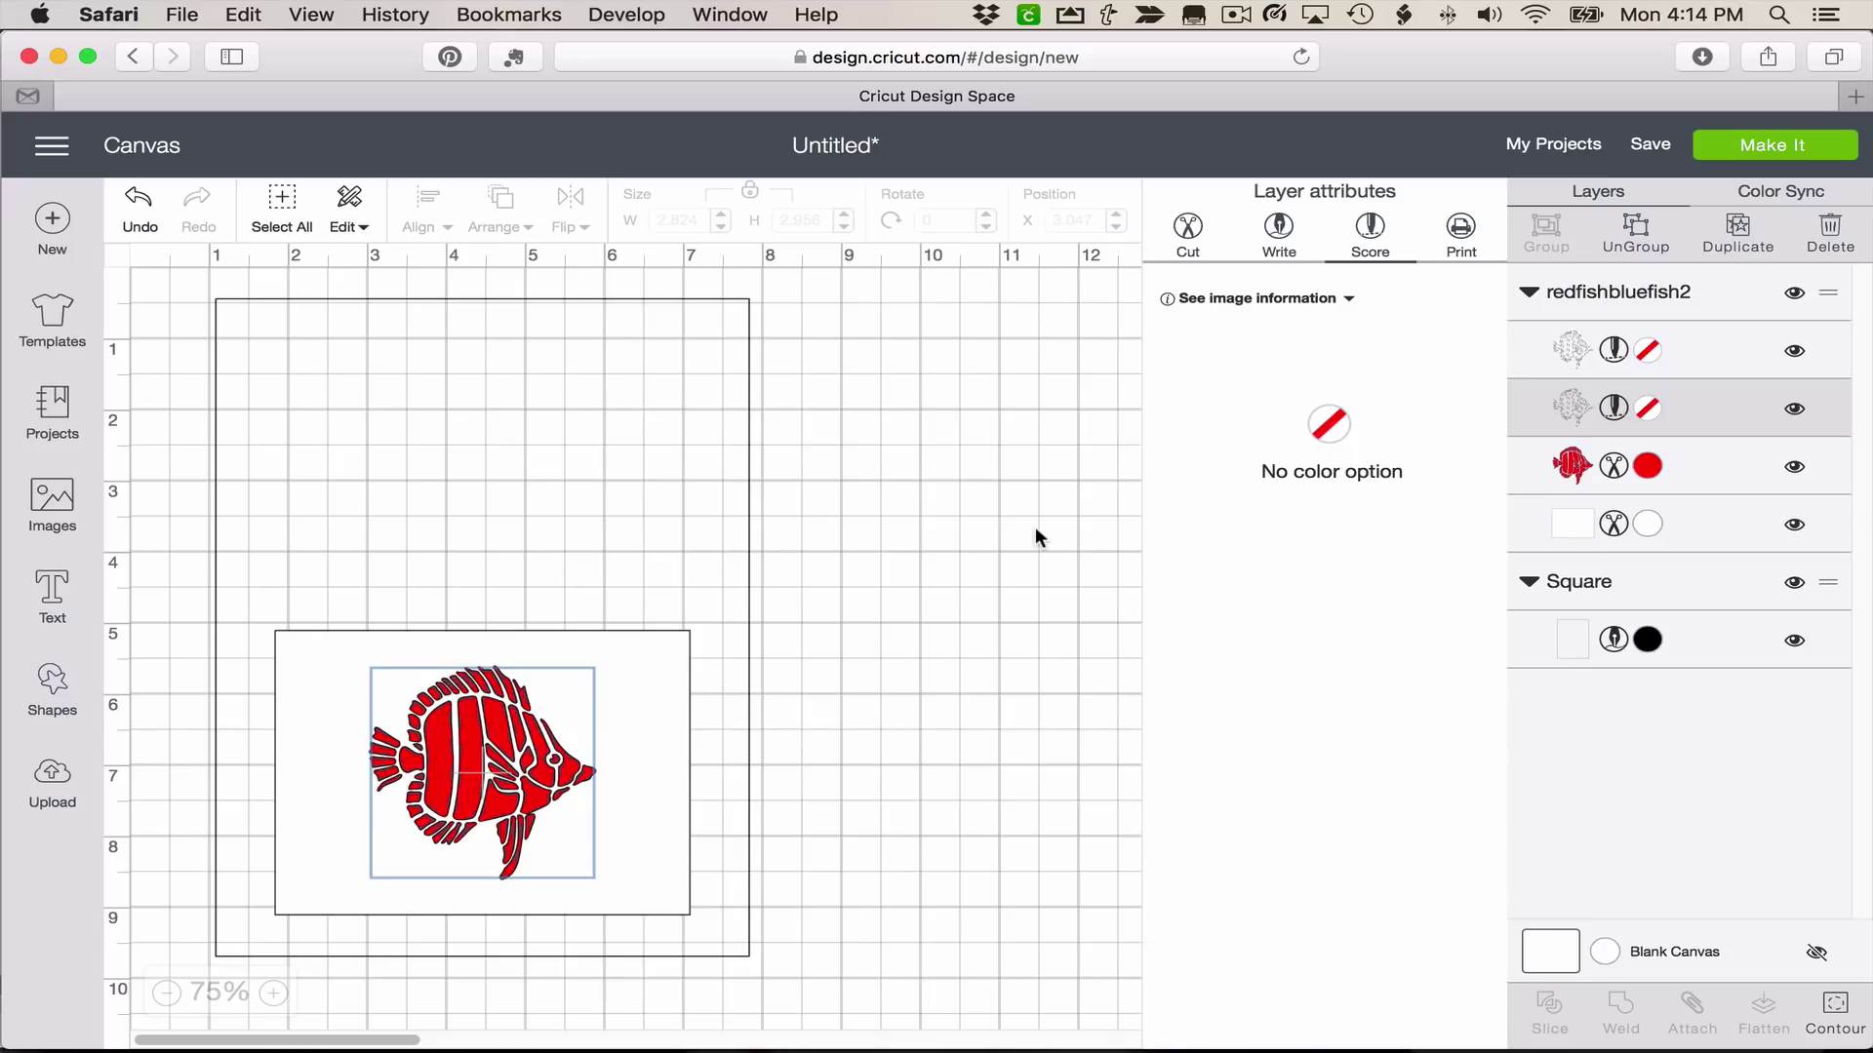
{"action": "left_click", "coordinate": [1613, 470]}
{"action": "left_click", "coordinate": [1461, 234]}
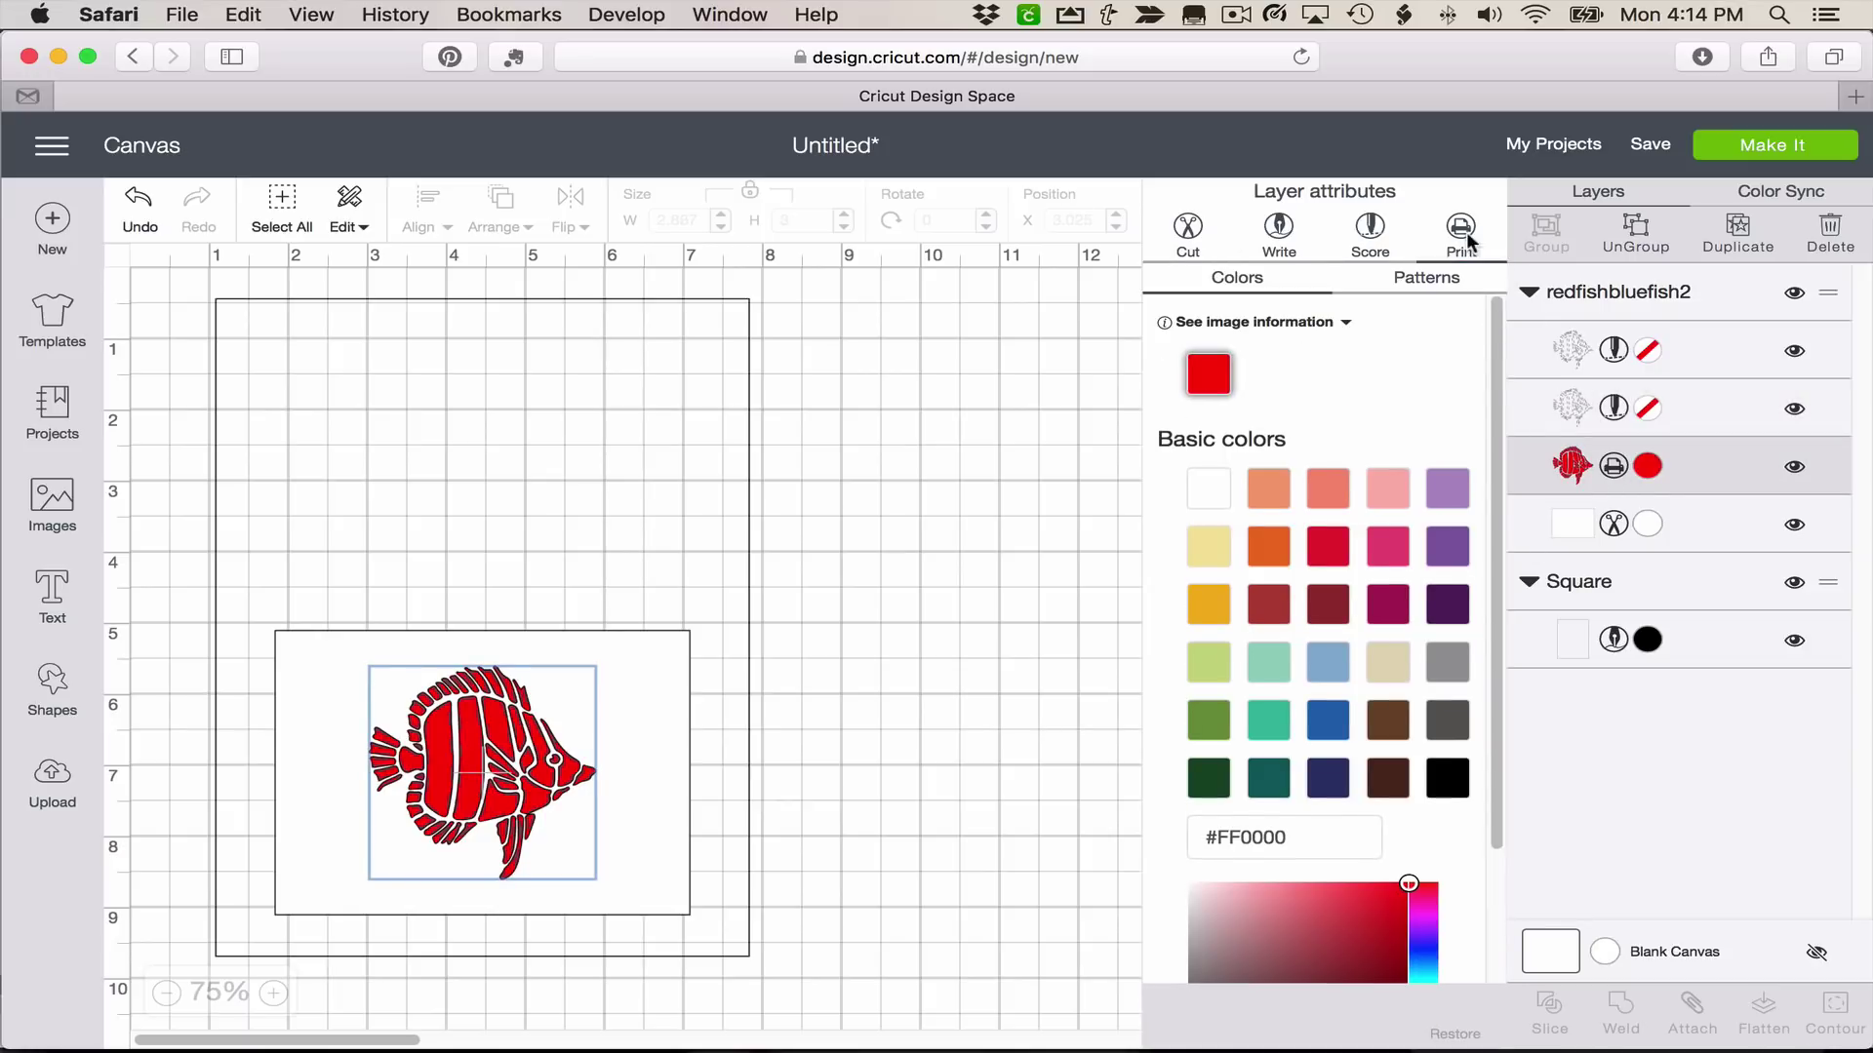
{"action": "left_click", "coordinate": [1043, 579]}
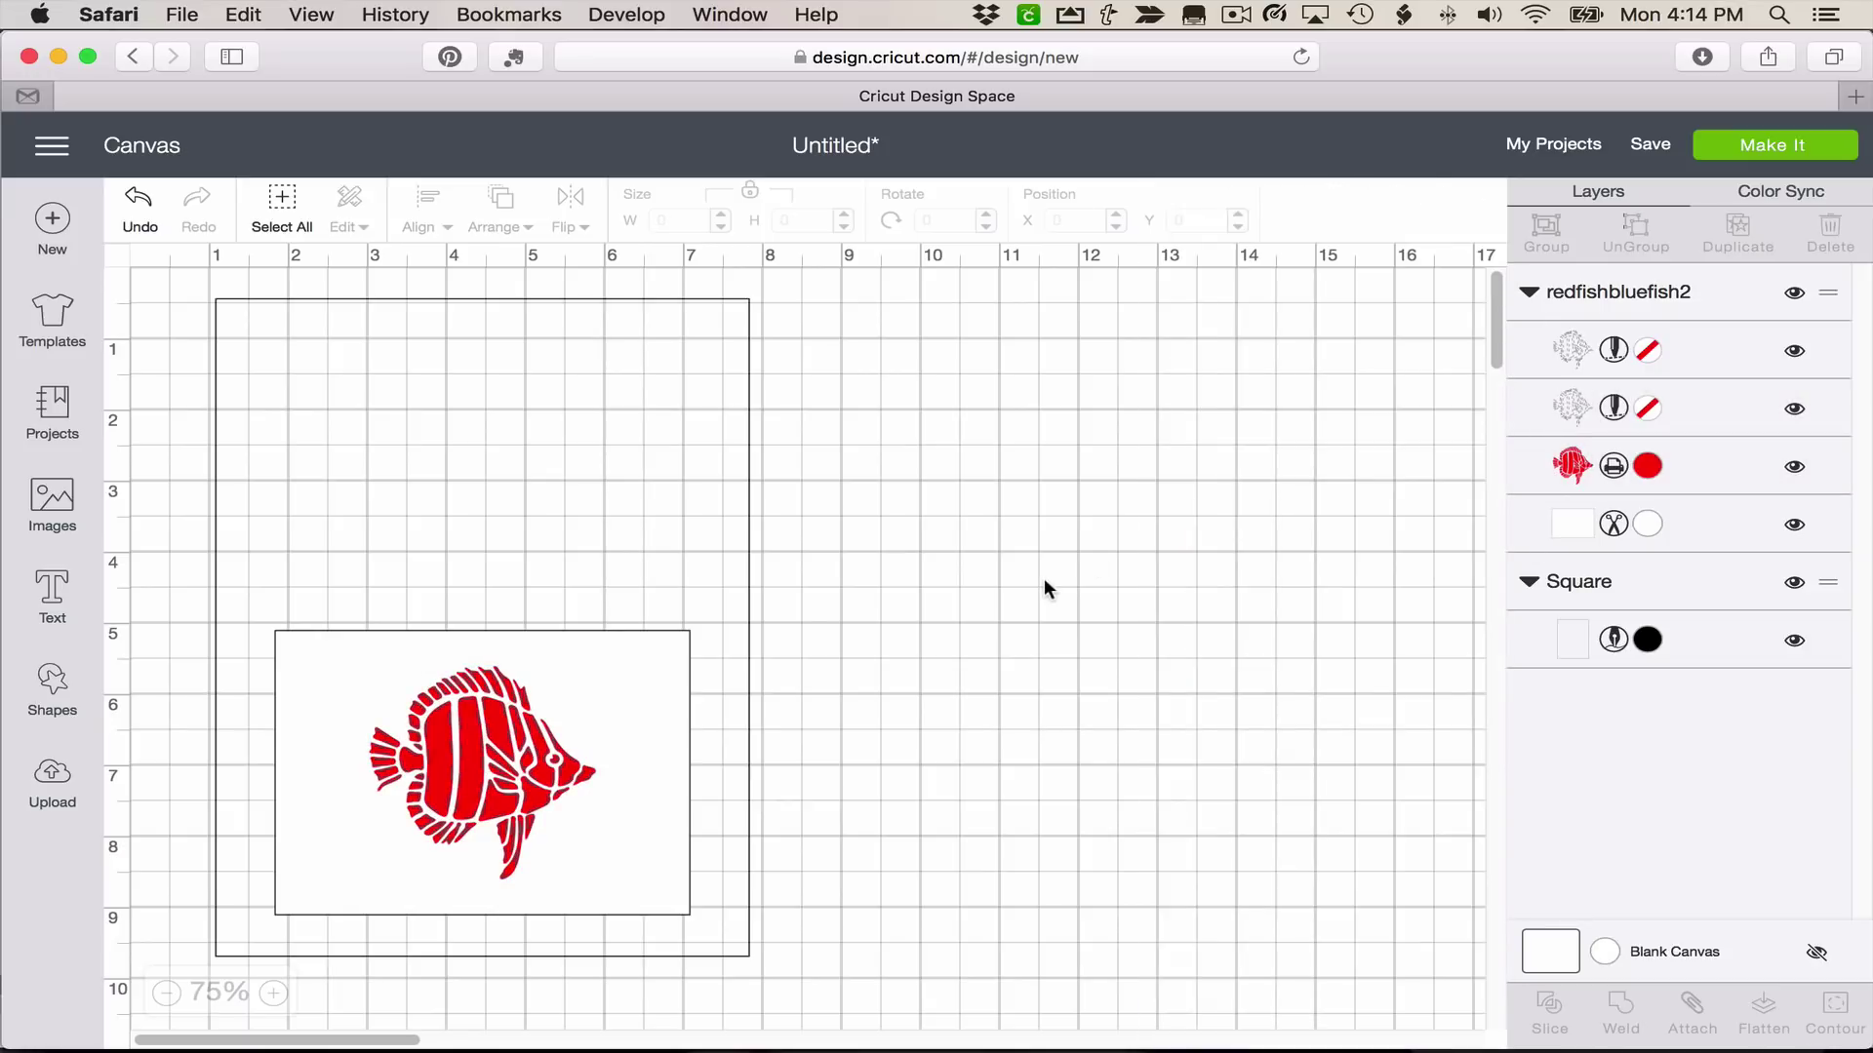
Set the white background layer to pen drawing and hide both fish sketch layers
{"action": "left_click", "coordinate": [1607, 521]}
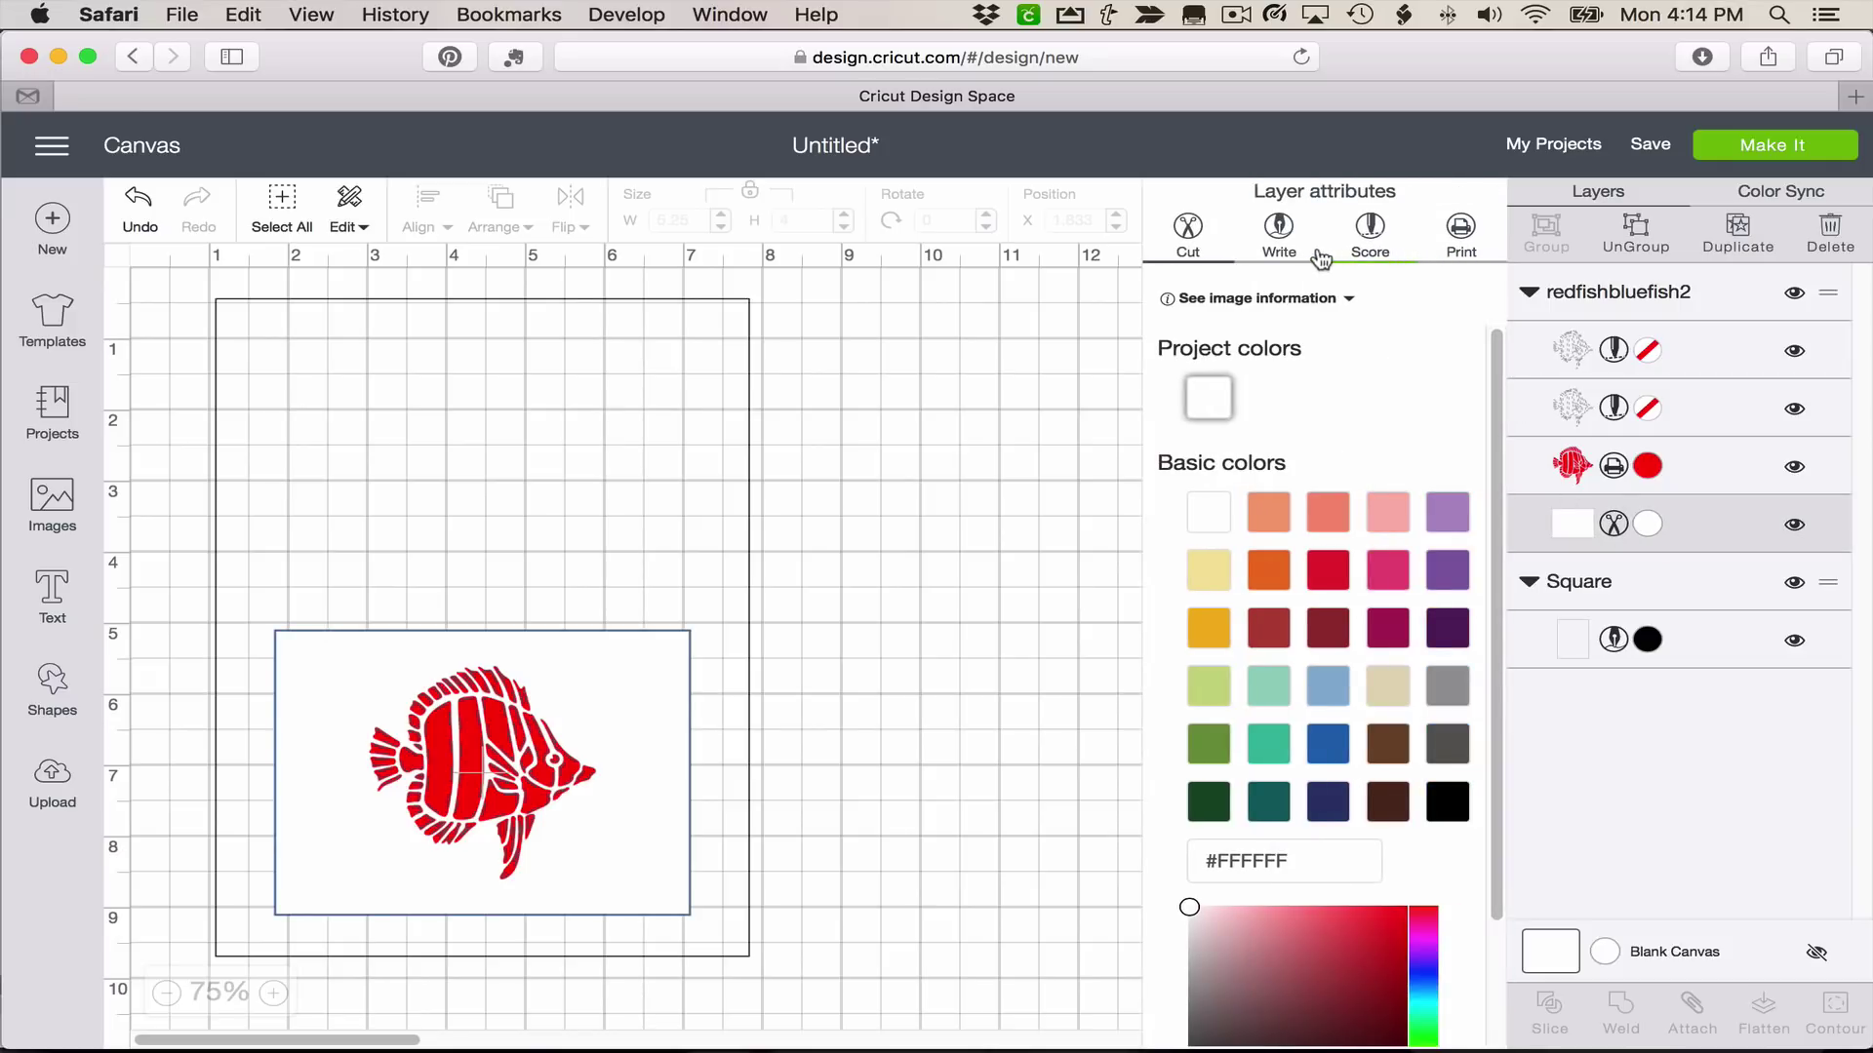
{"action": "left_click", "coordinate": [1281, 242]}
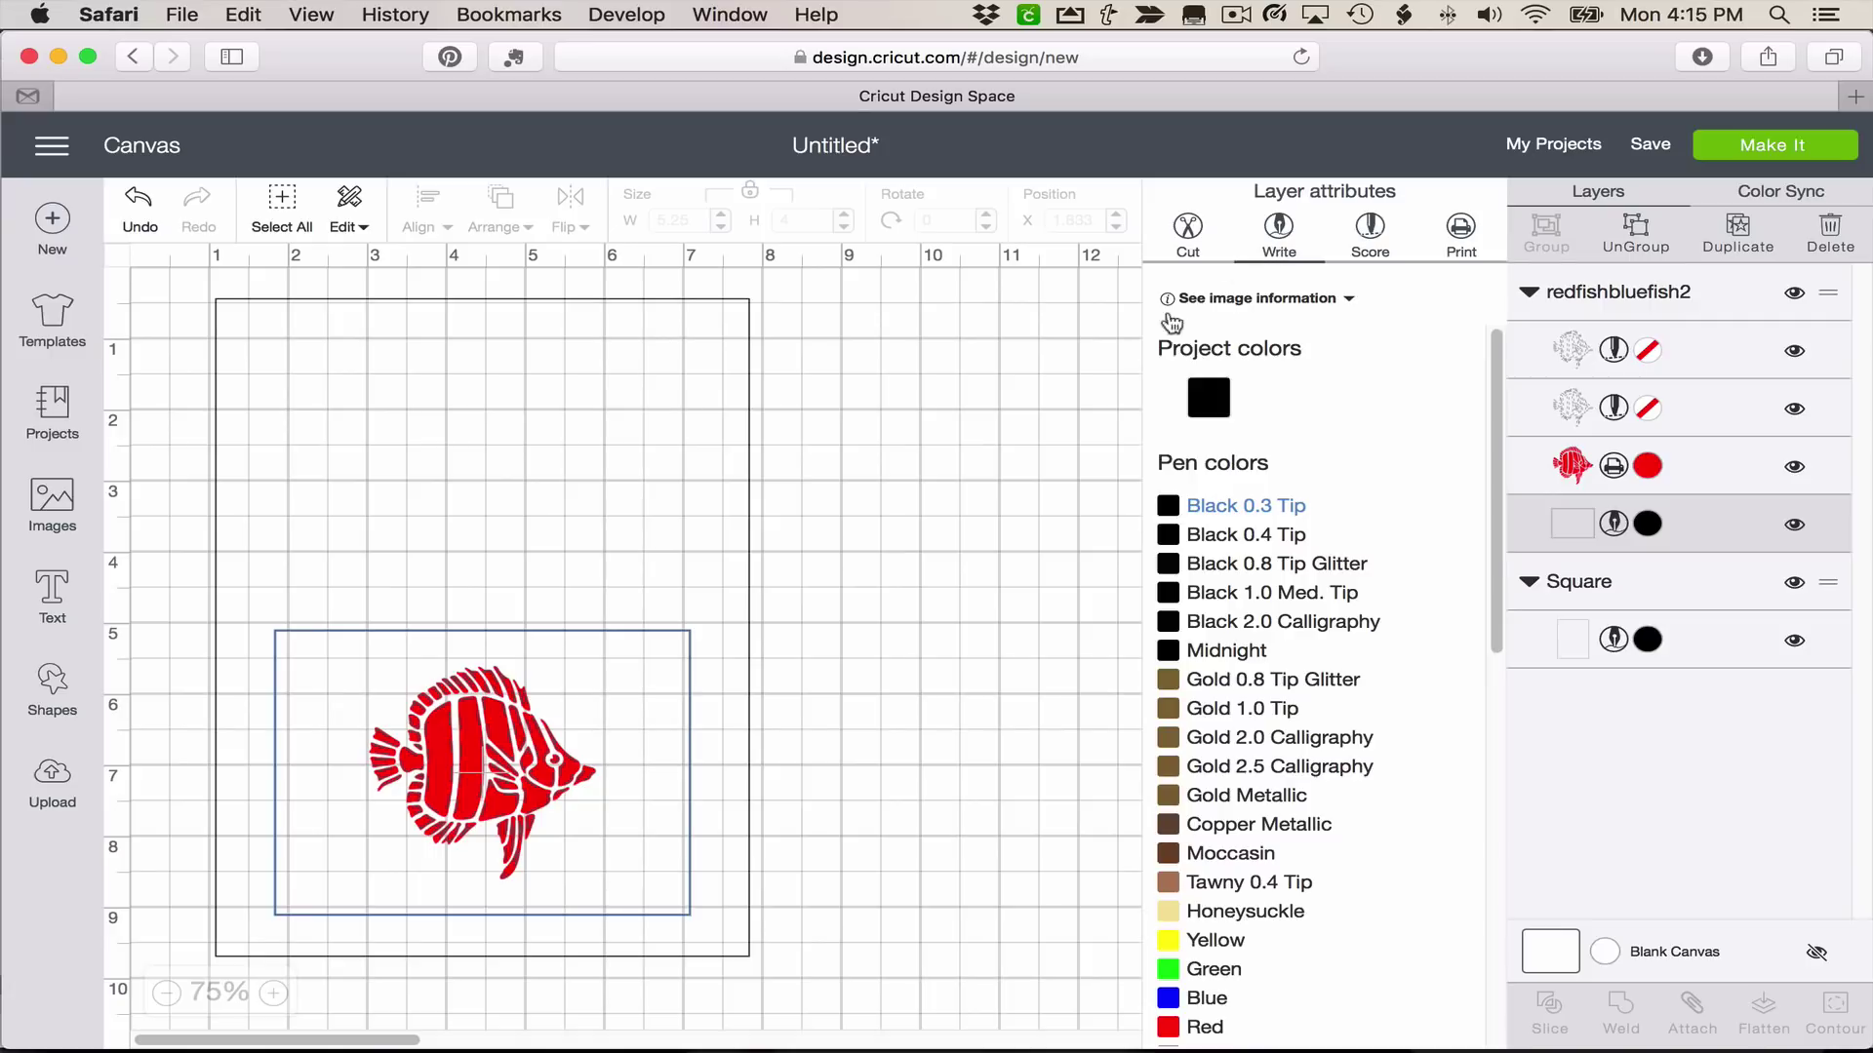
{"action": "left_click", "coordinate": [1061, 452]}
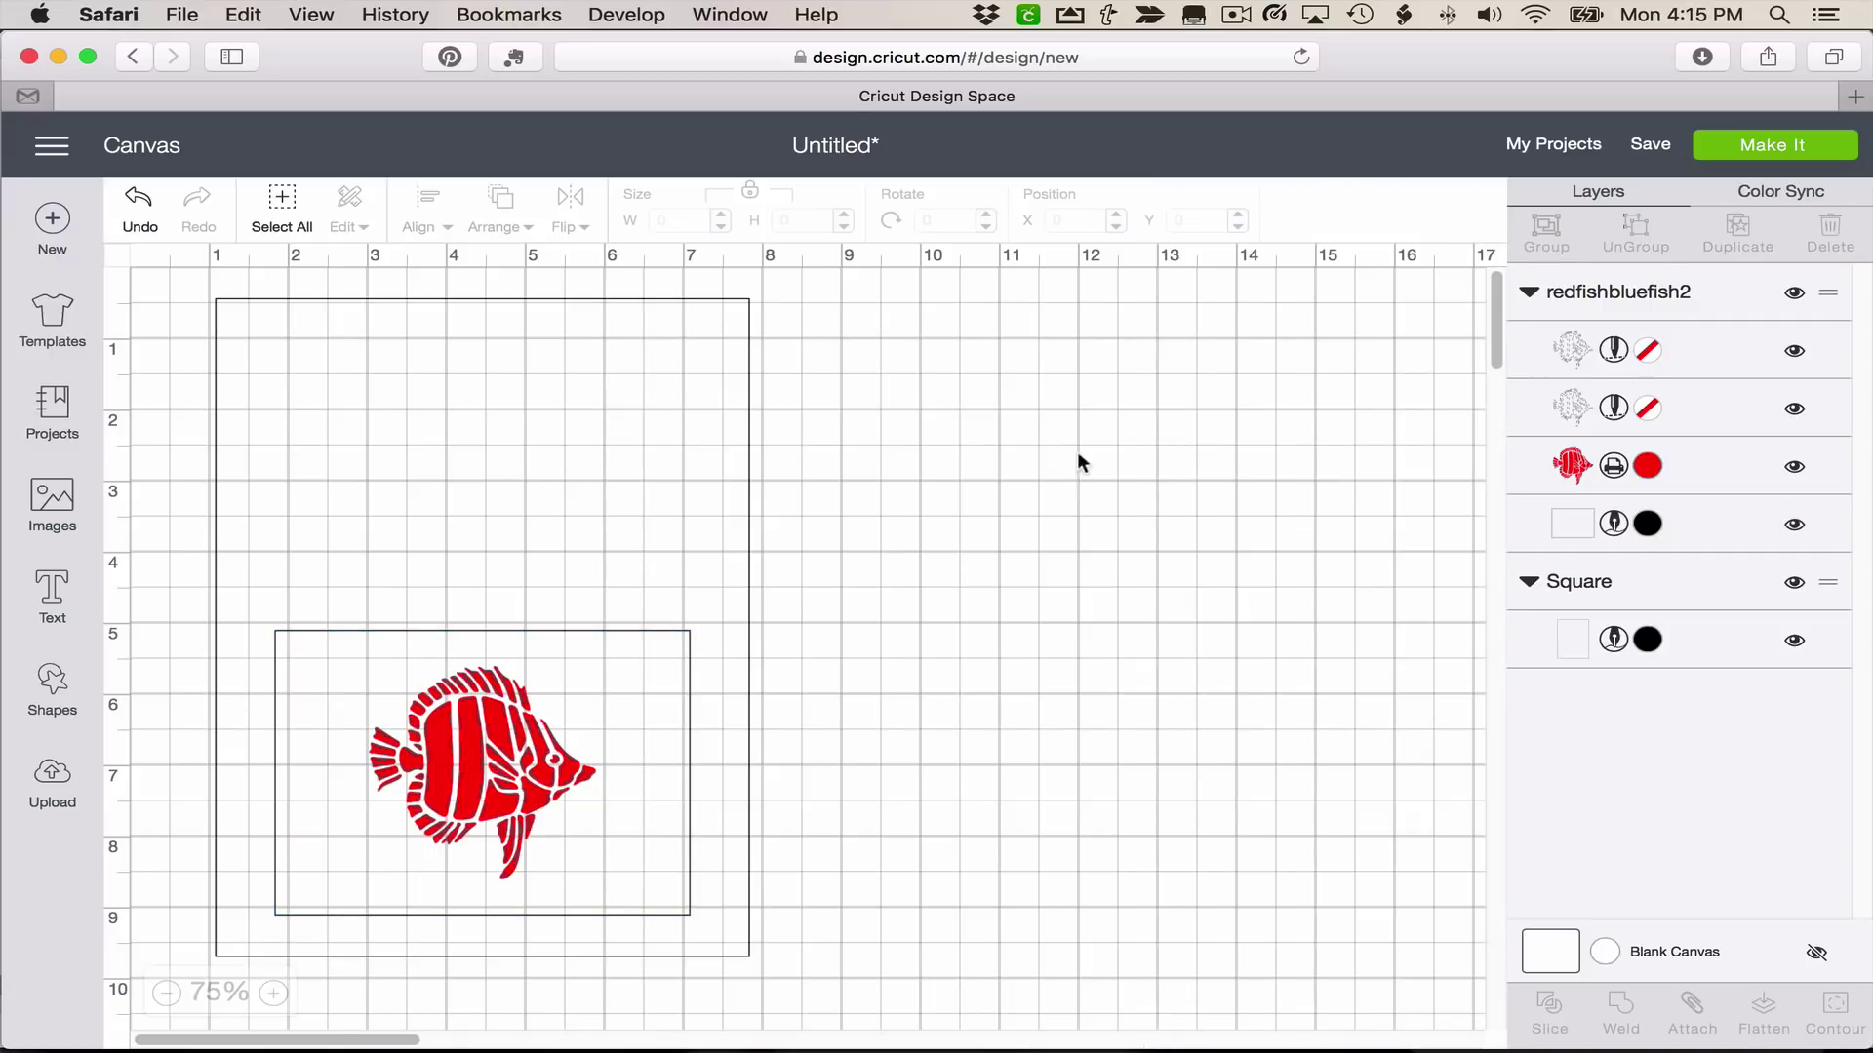
{"action": "left_click", "coordinate": [1793, 354]}
{"action": "left_click", "coordinate": [1792, 410]}
Attach all fish and square layers, preview the single mat in Make It, then cancel
{"action": "left_click", "coordinate": [279, 205]}
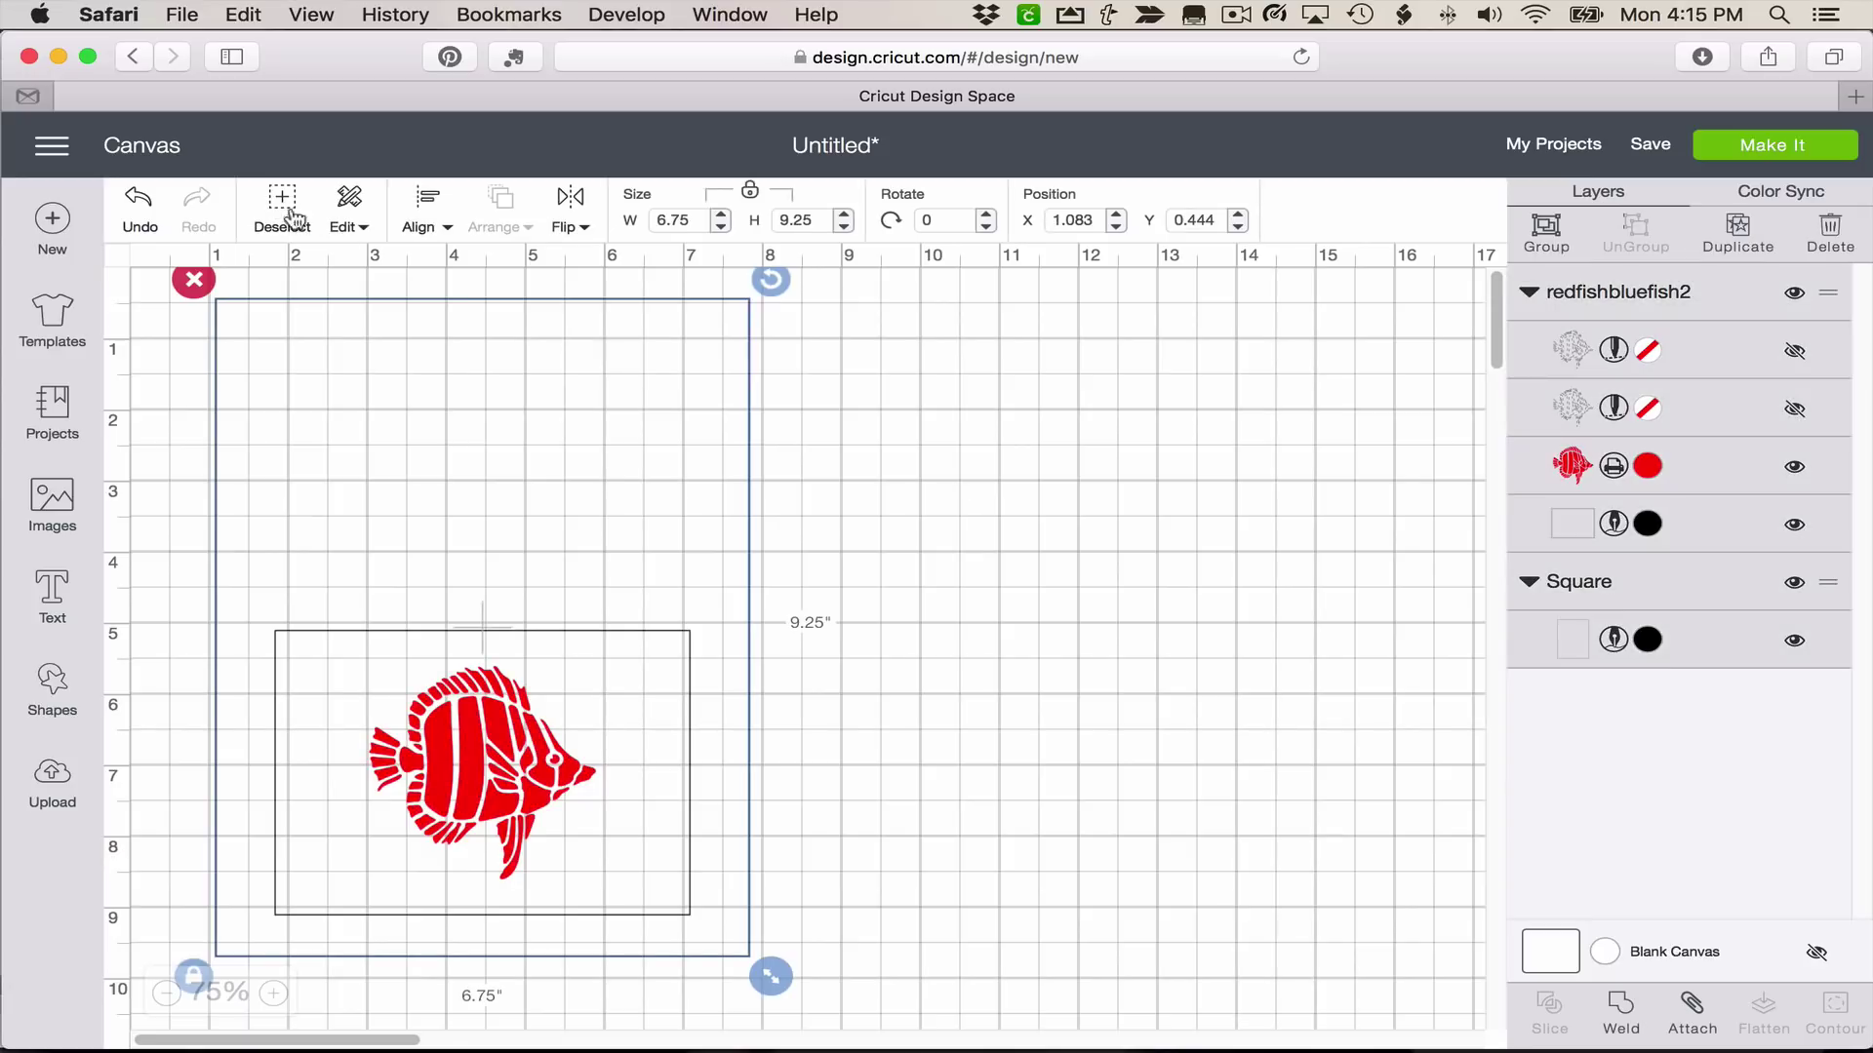
{"action": "left_click", "coordinate": [1697, 1014]}
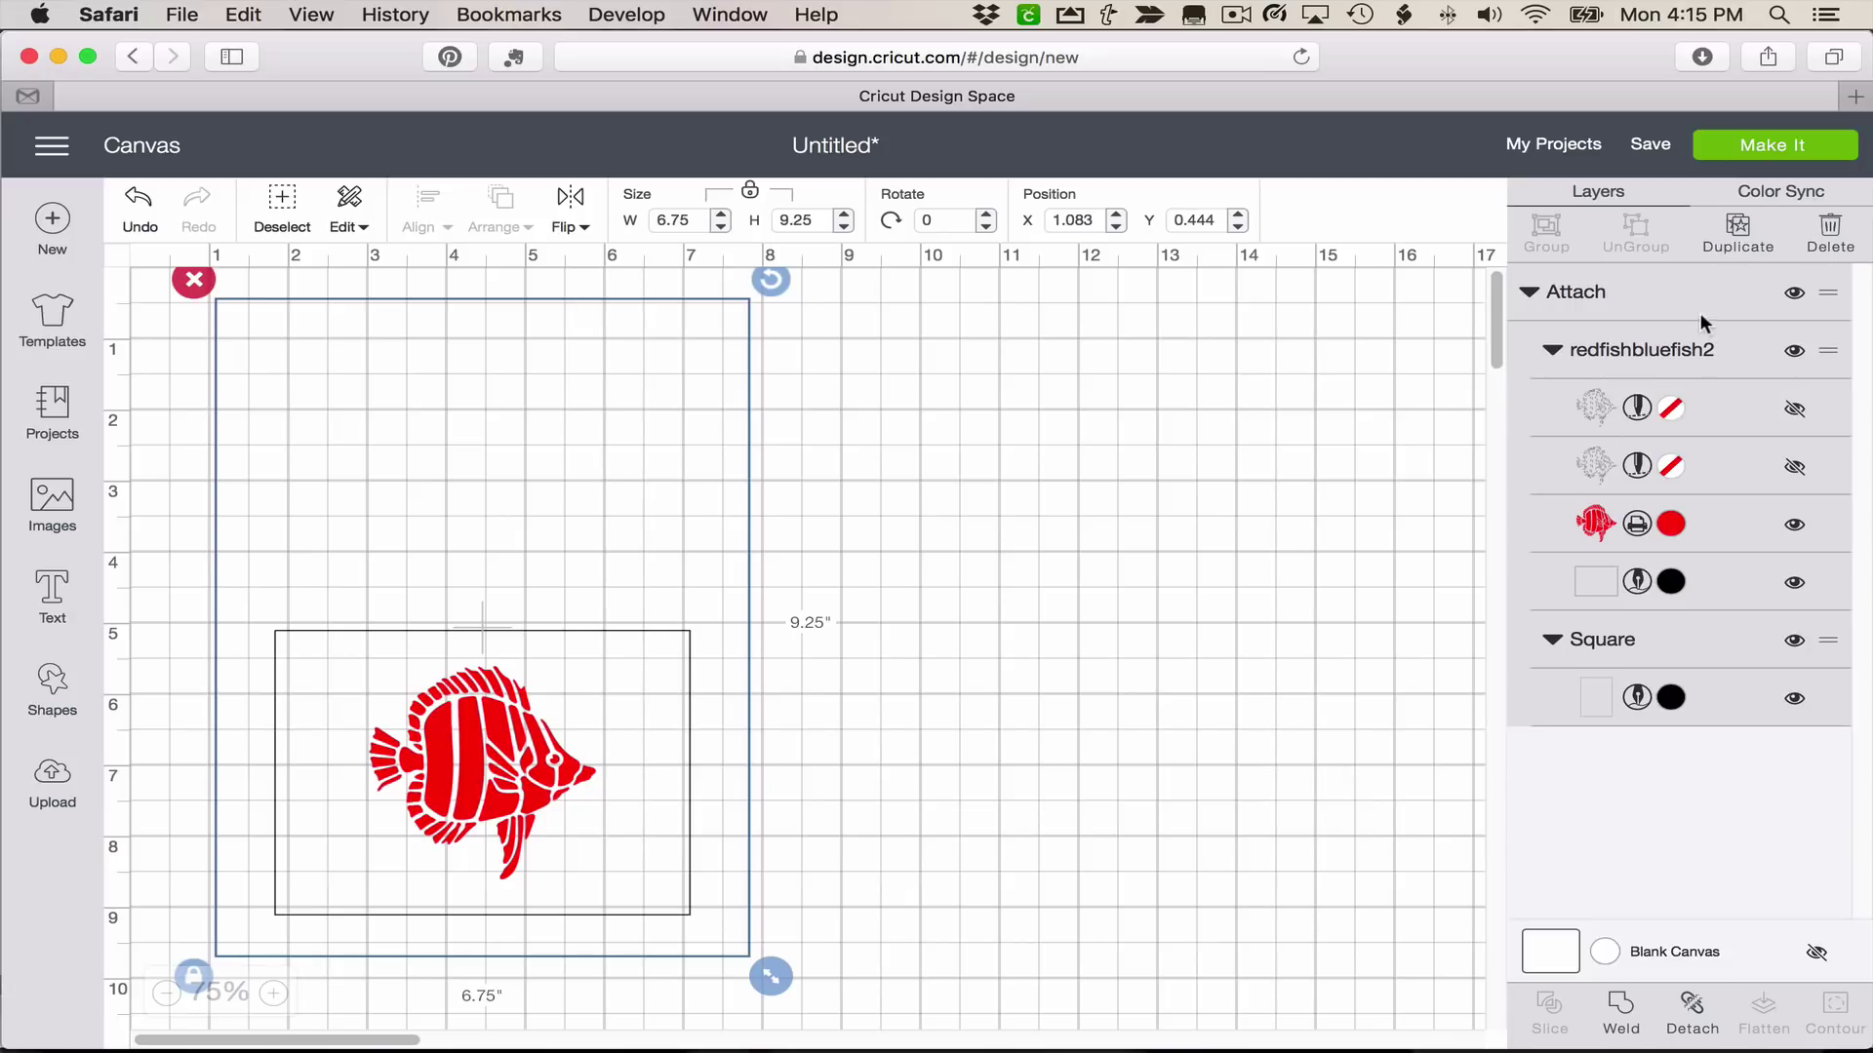
{"action": "left_click", "coordinate": [1756, 148]}
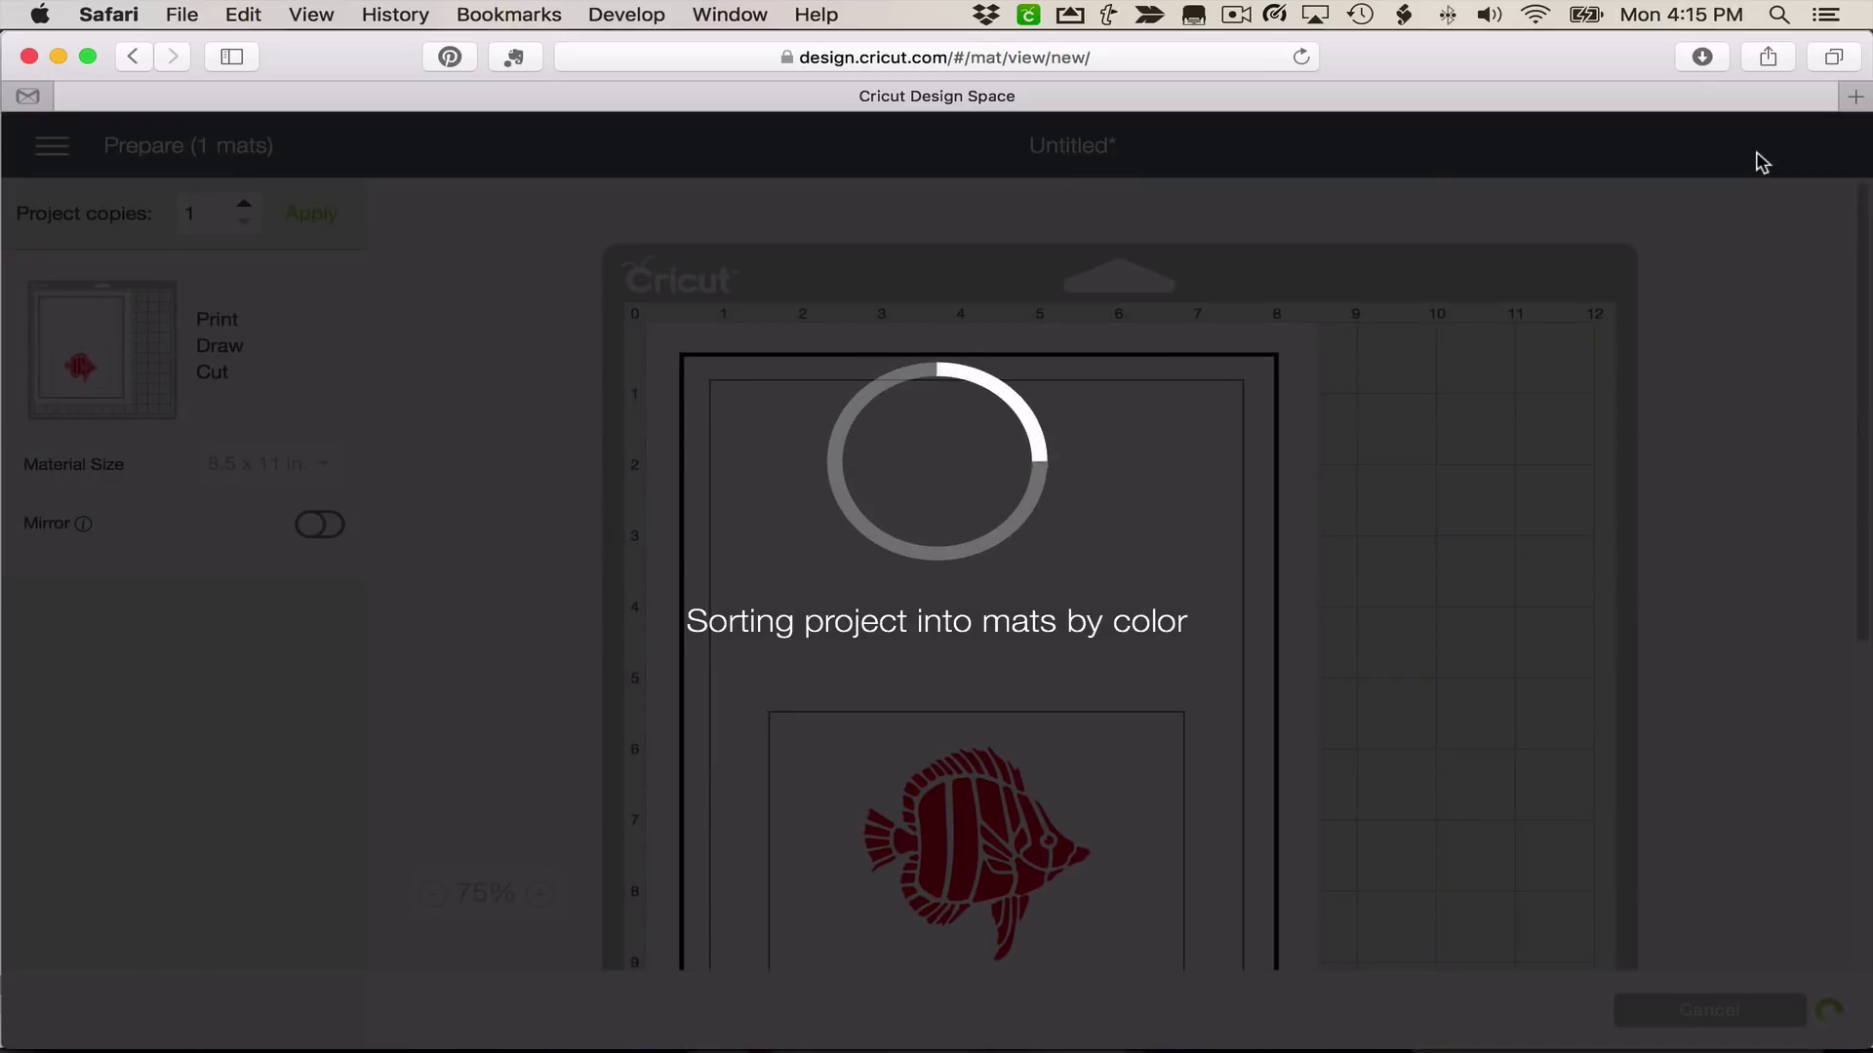
{"action": "scroll", "coordinate": [1580, 518], "scroll_direction": "down", "scroll_amount": 2}
{"action": "scroll", "coordinate": [1580, 517], "scroll_direction": "down", "scroll_amount": 1}
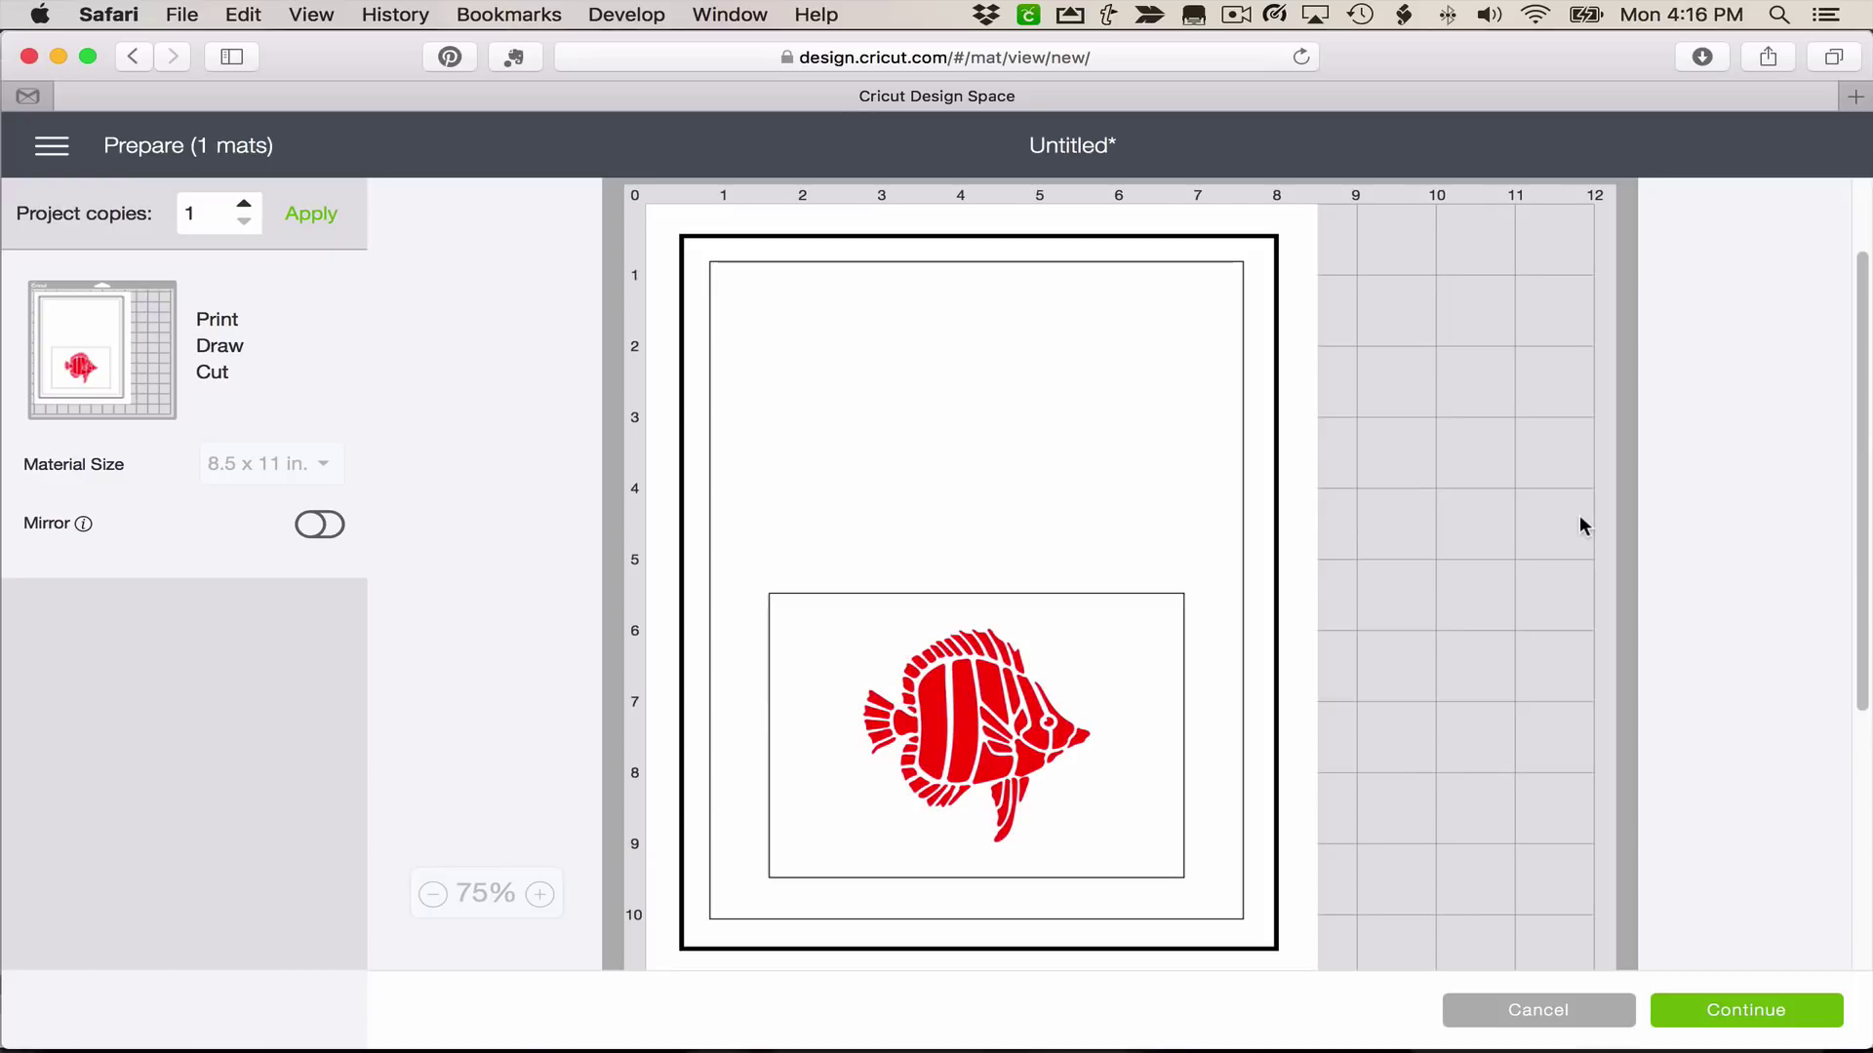
{"action": "left_click", "coordinate": [1555, 1011]}
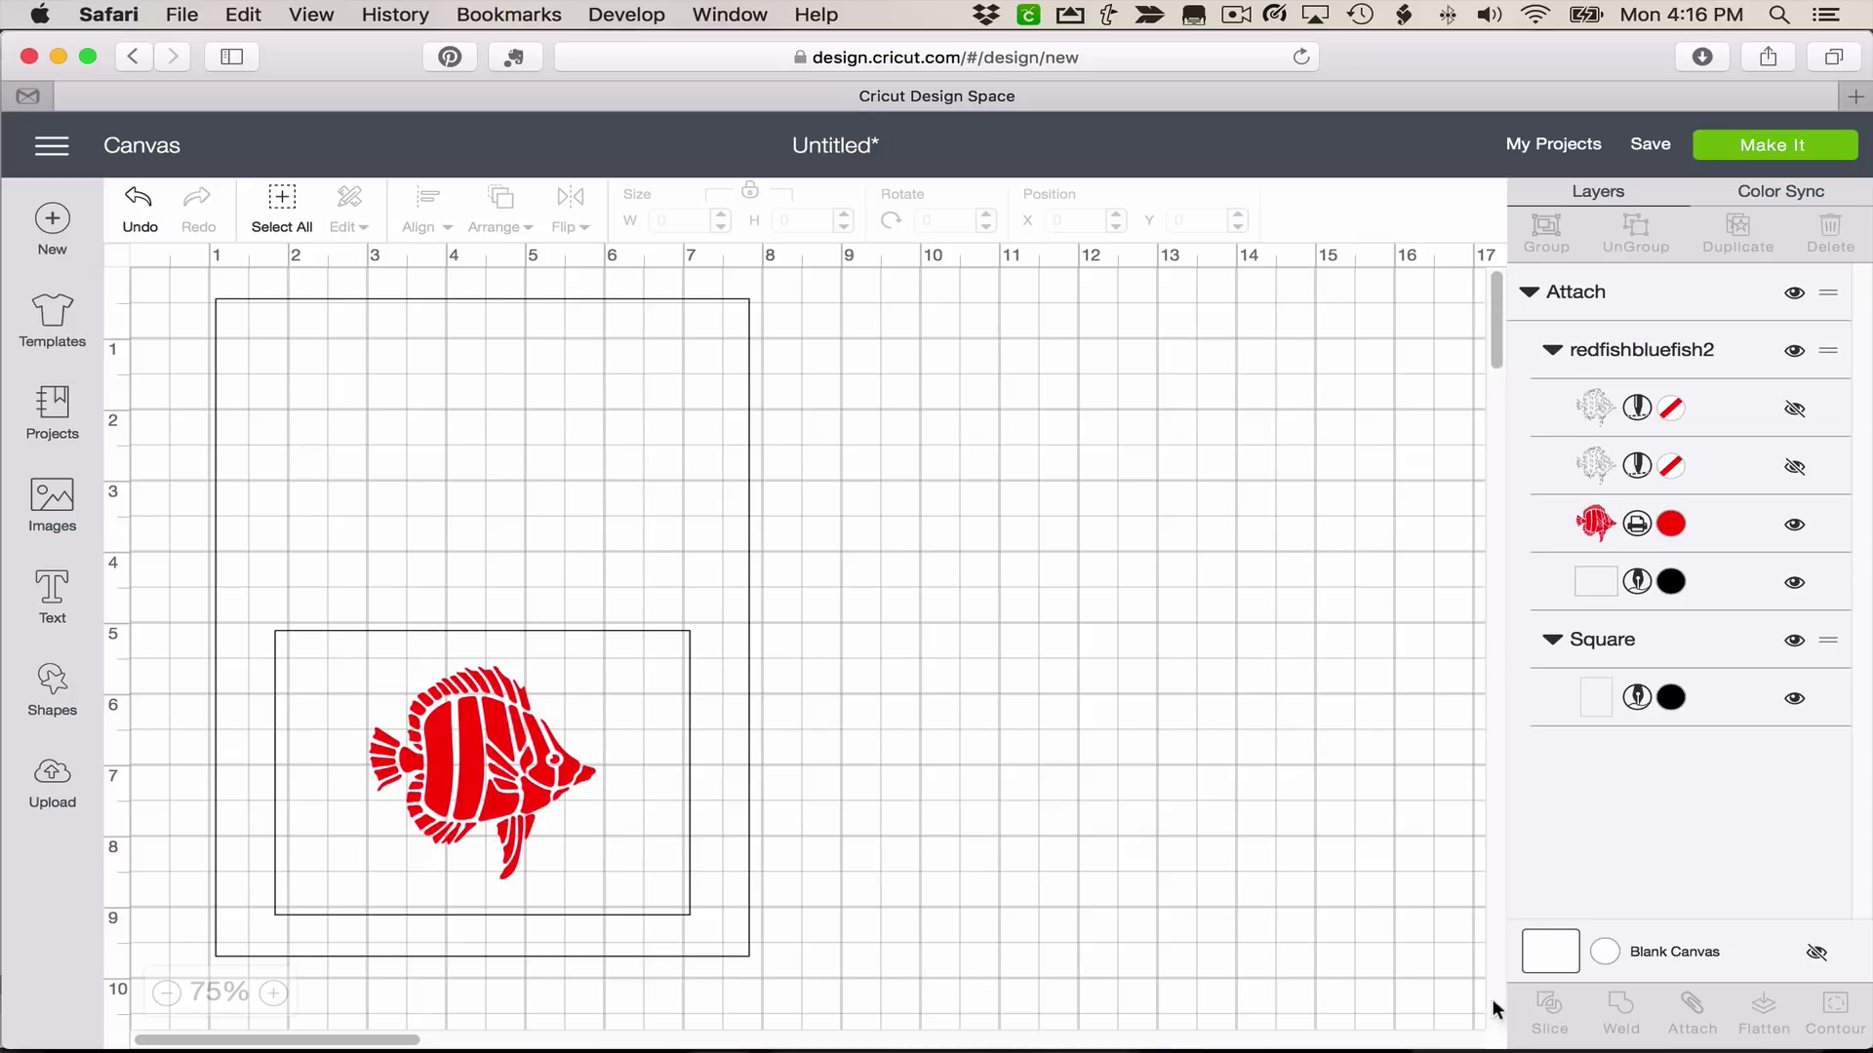
Duplicate the attached fish layout and move the copy to the right of the original
{"action": "left_click", "coordinate": [695, 810]}
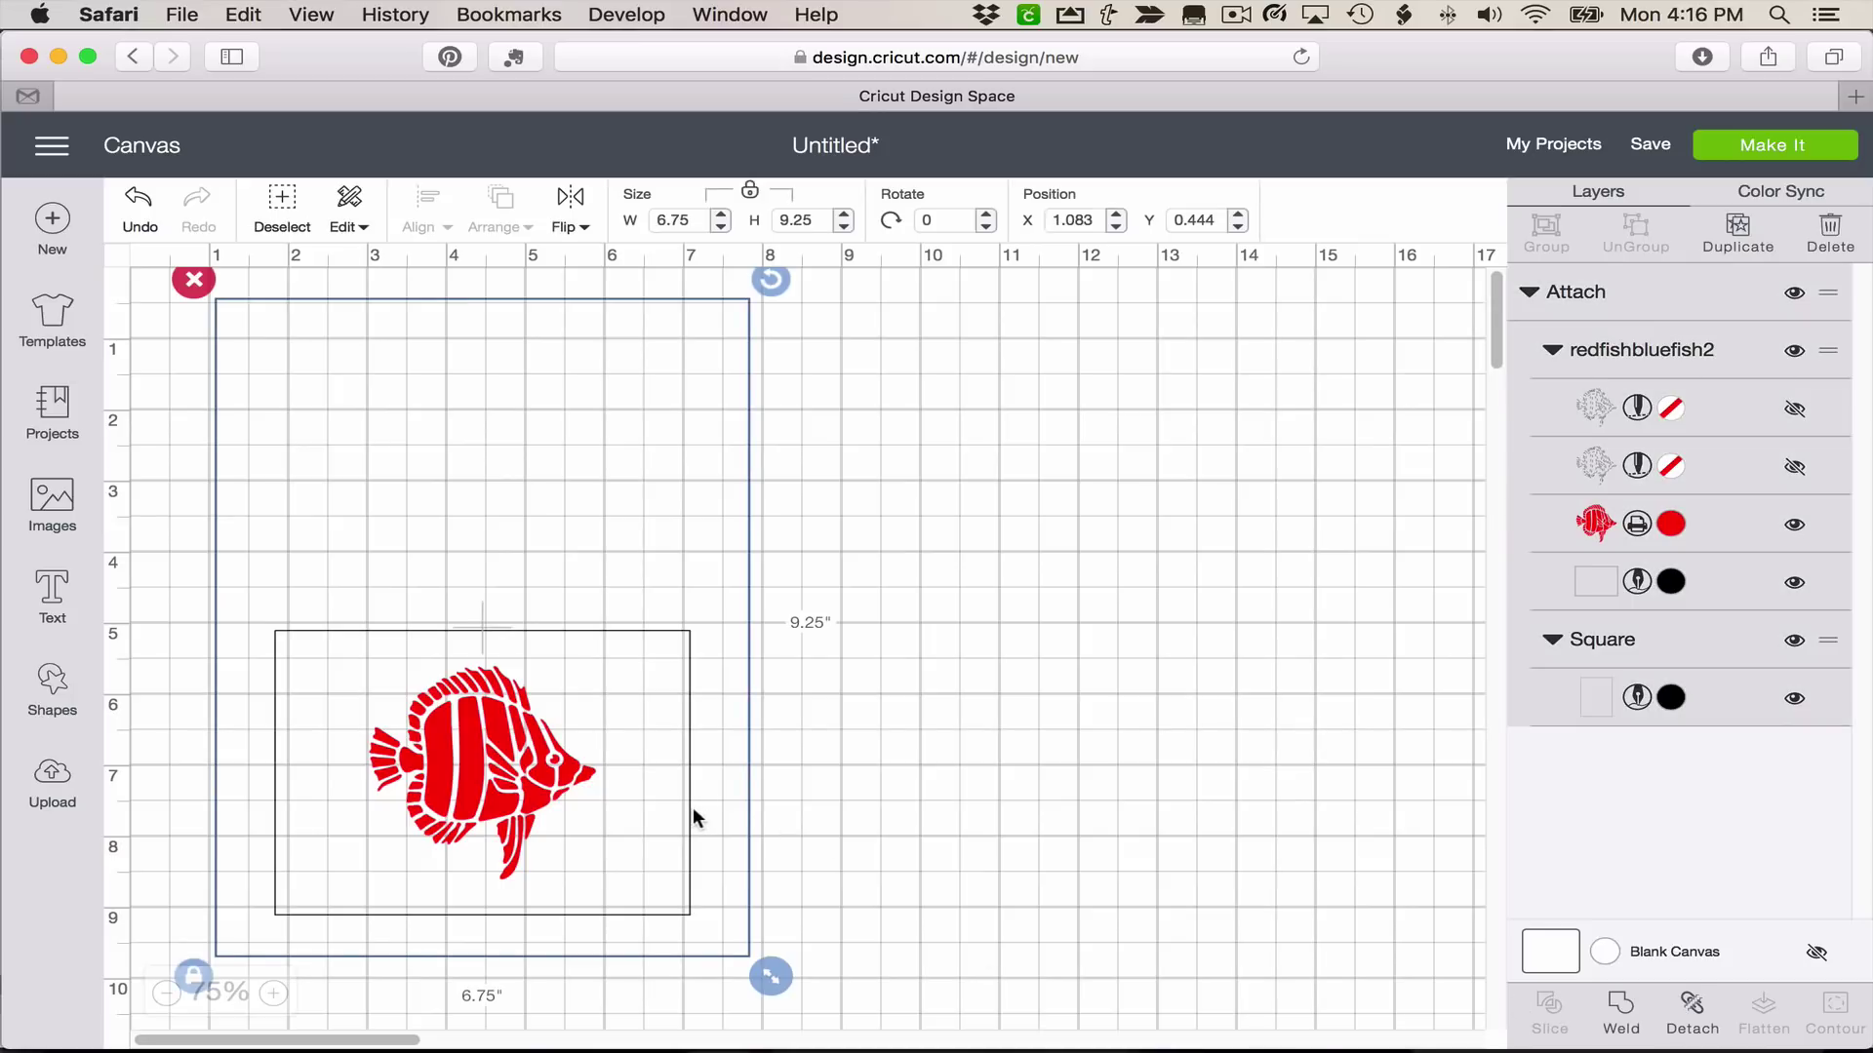
{"action": "left_click", "coordinate": [1737, 231]}
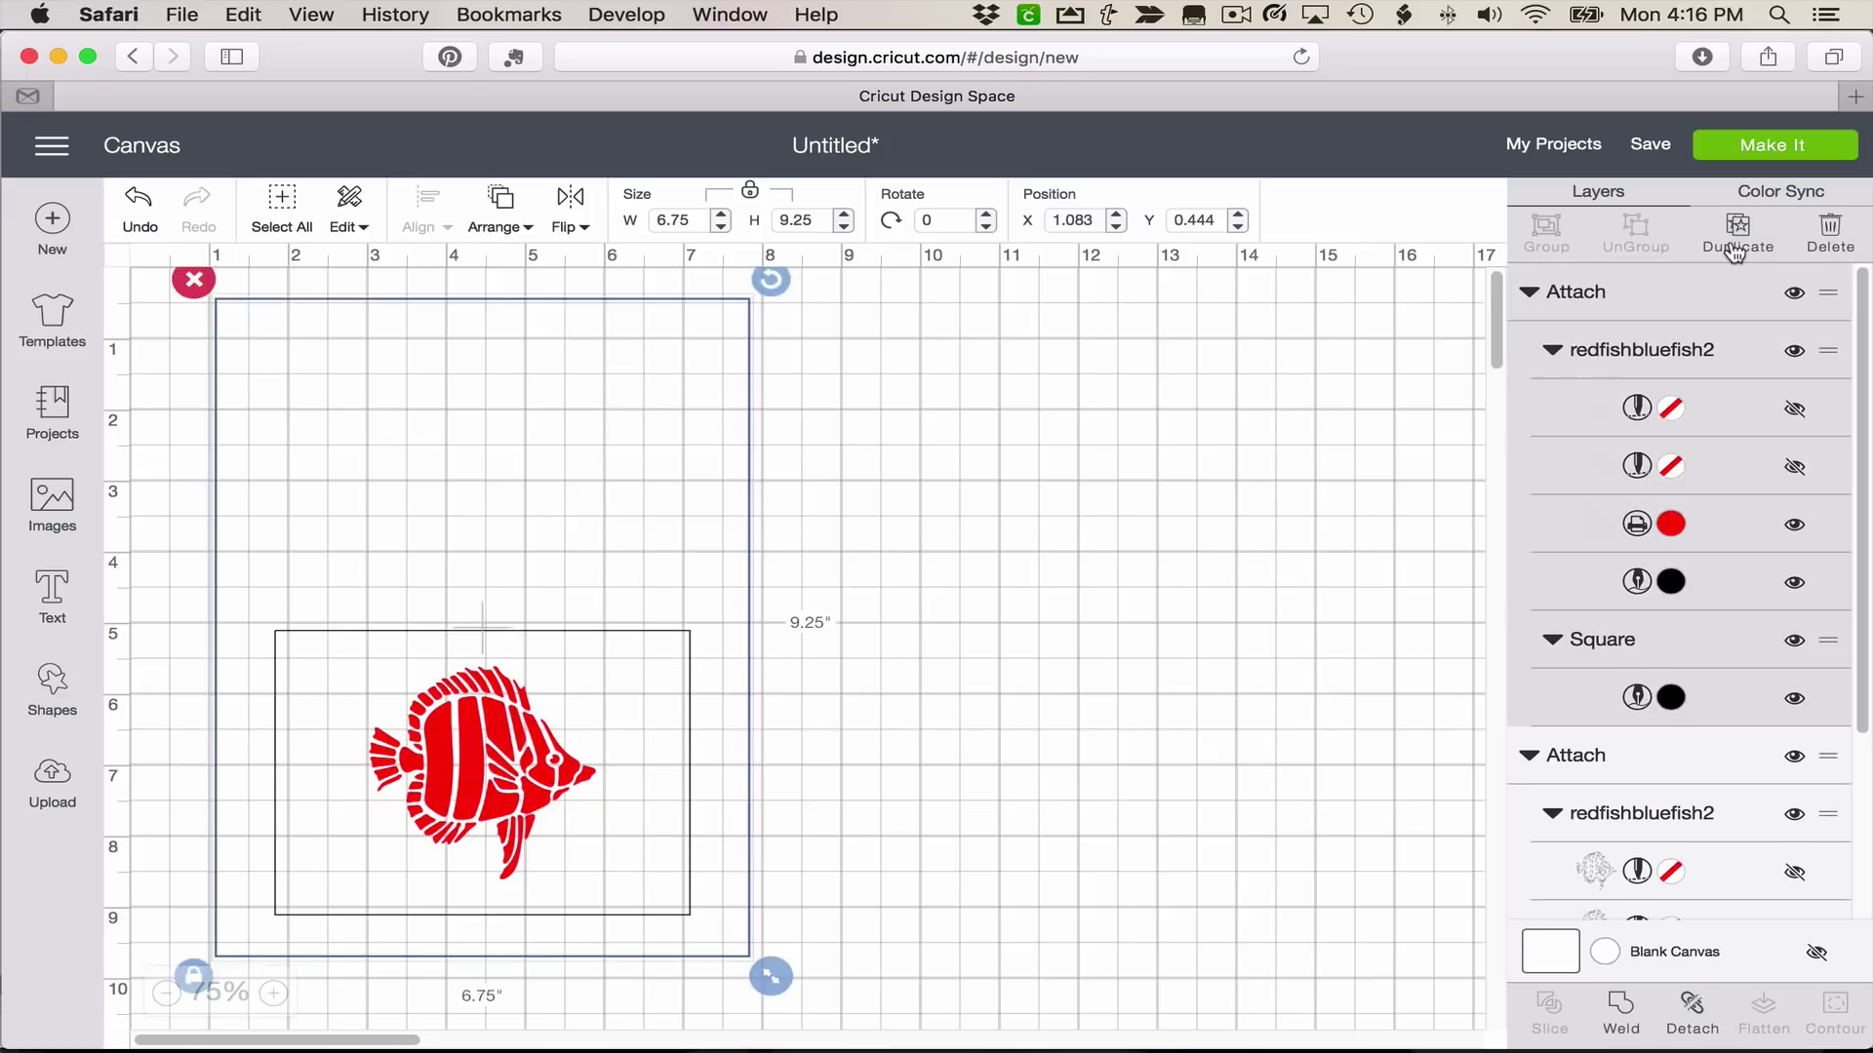
{"action": "left_click_drag", "start_coordinate": [585, 822], "coordinate": [1159, 790]}
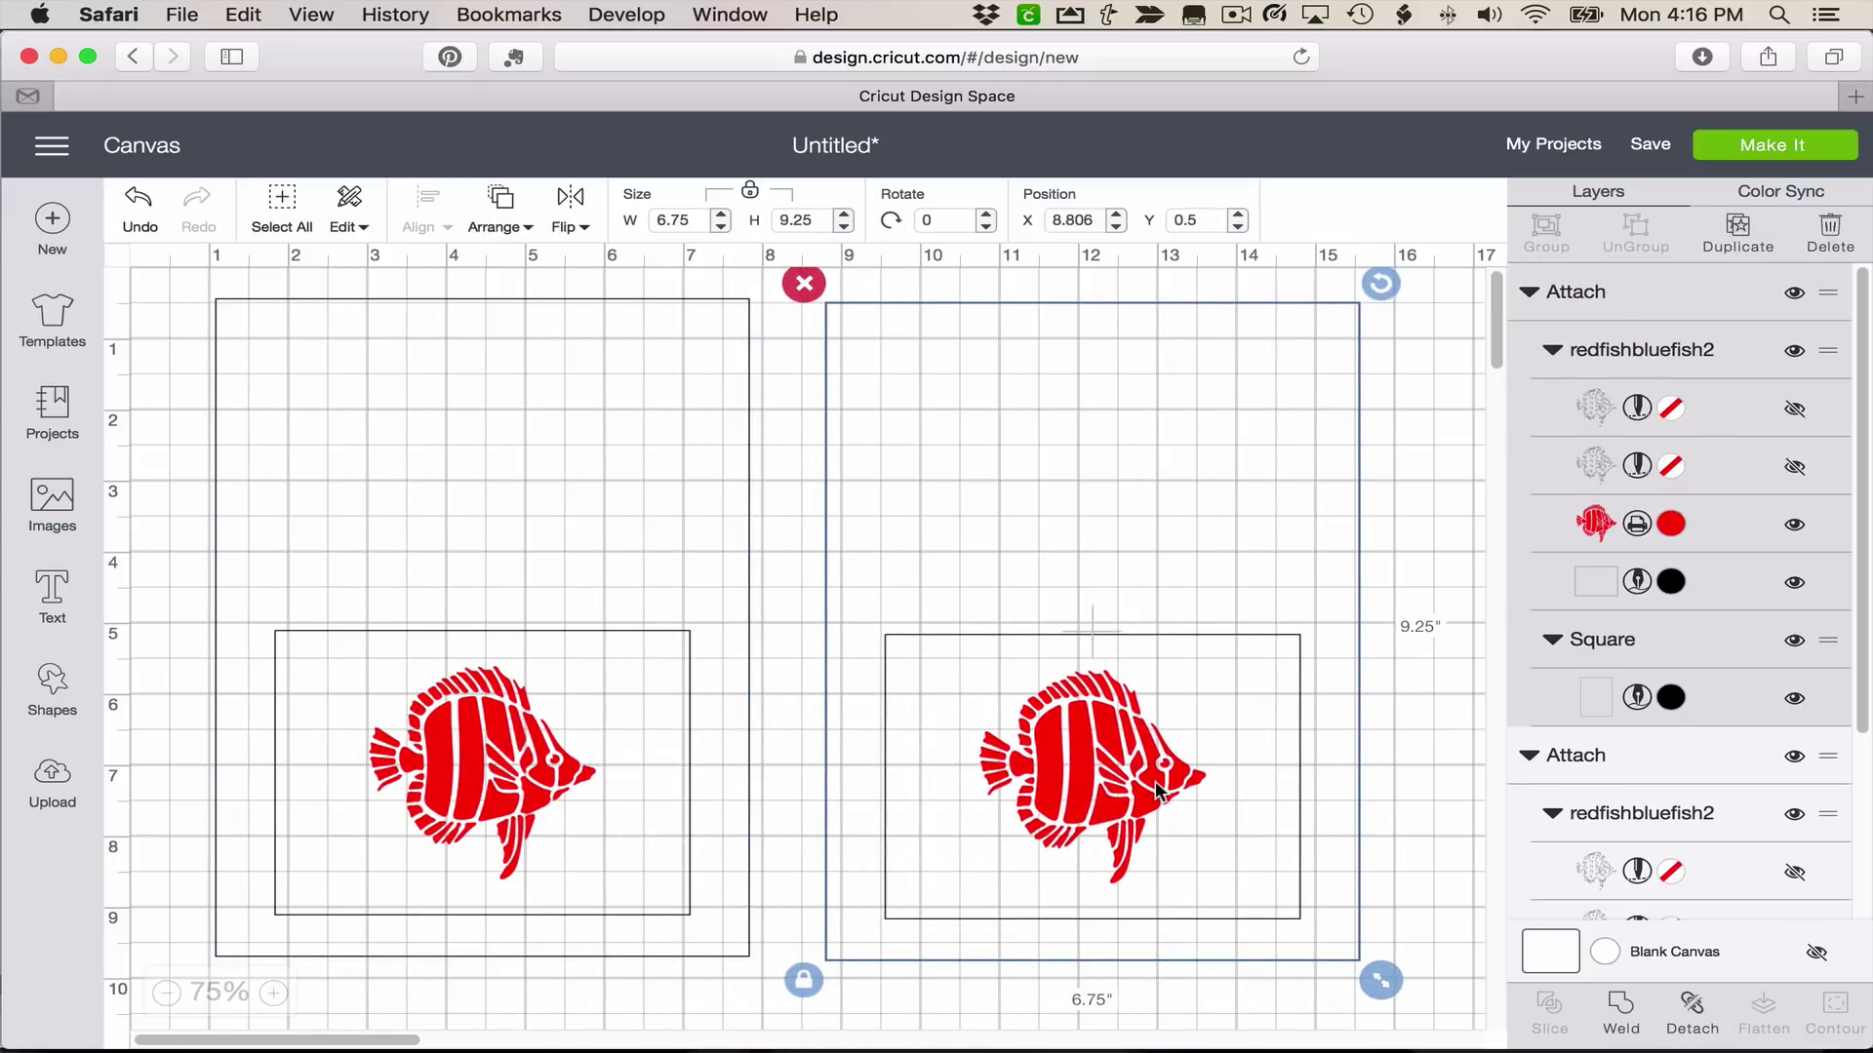
On the copy, hide the inner square and red fish, and show both sketch layers
{"action": "left_click", "coordinate": [1529, 758]}
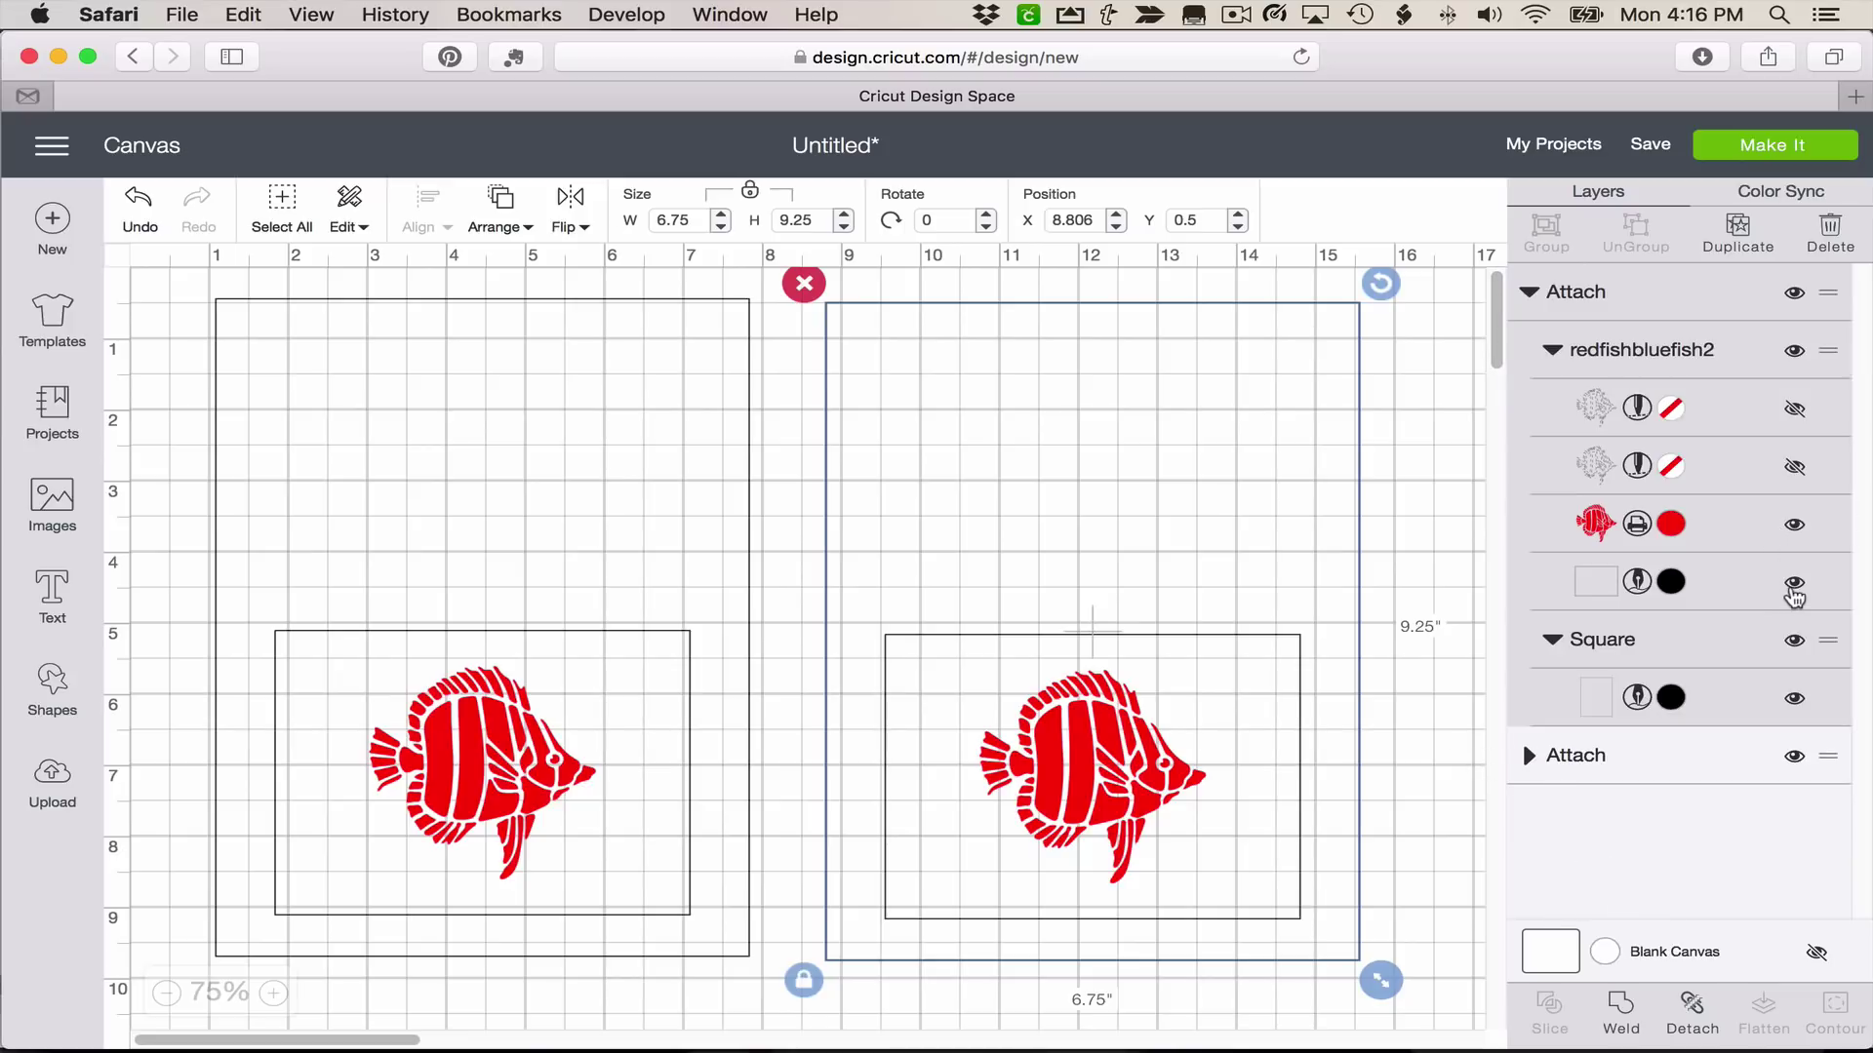
{"action": "left_click", "coordinate": [1793, 585]}
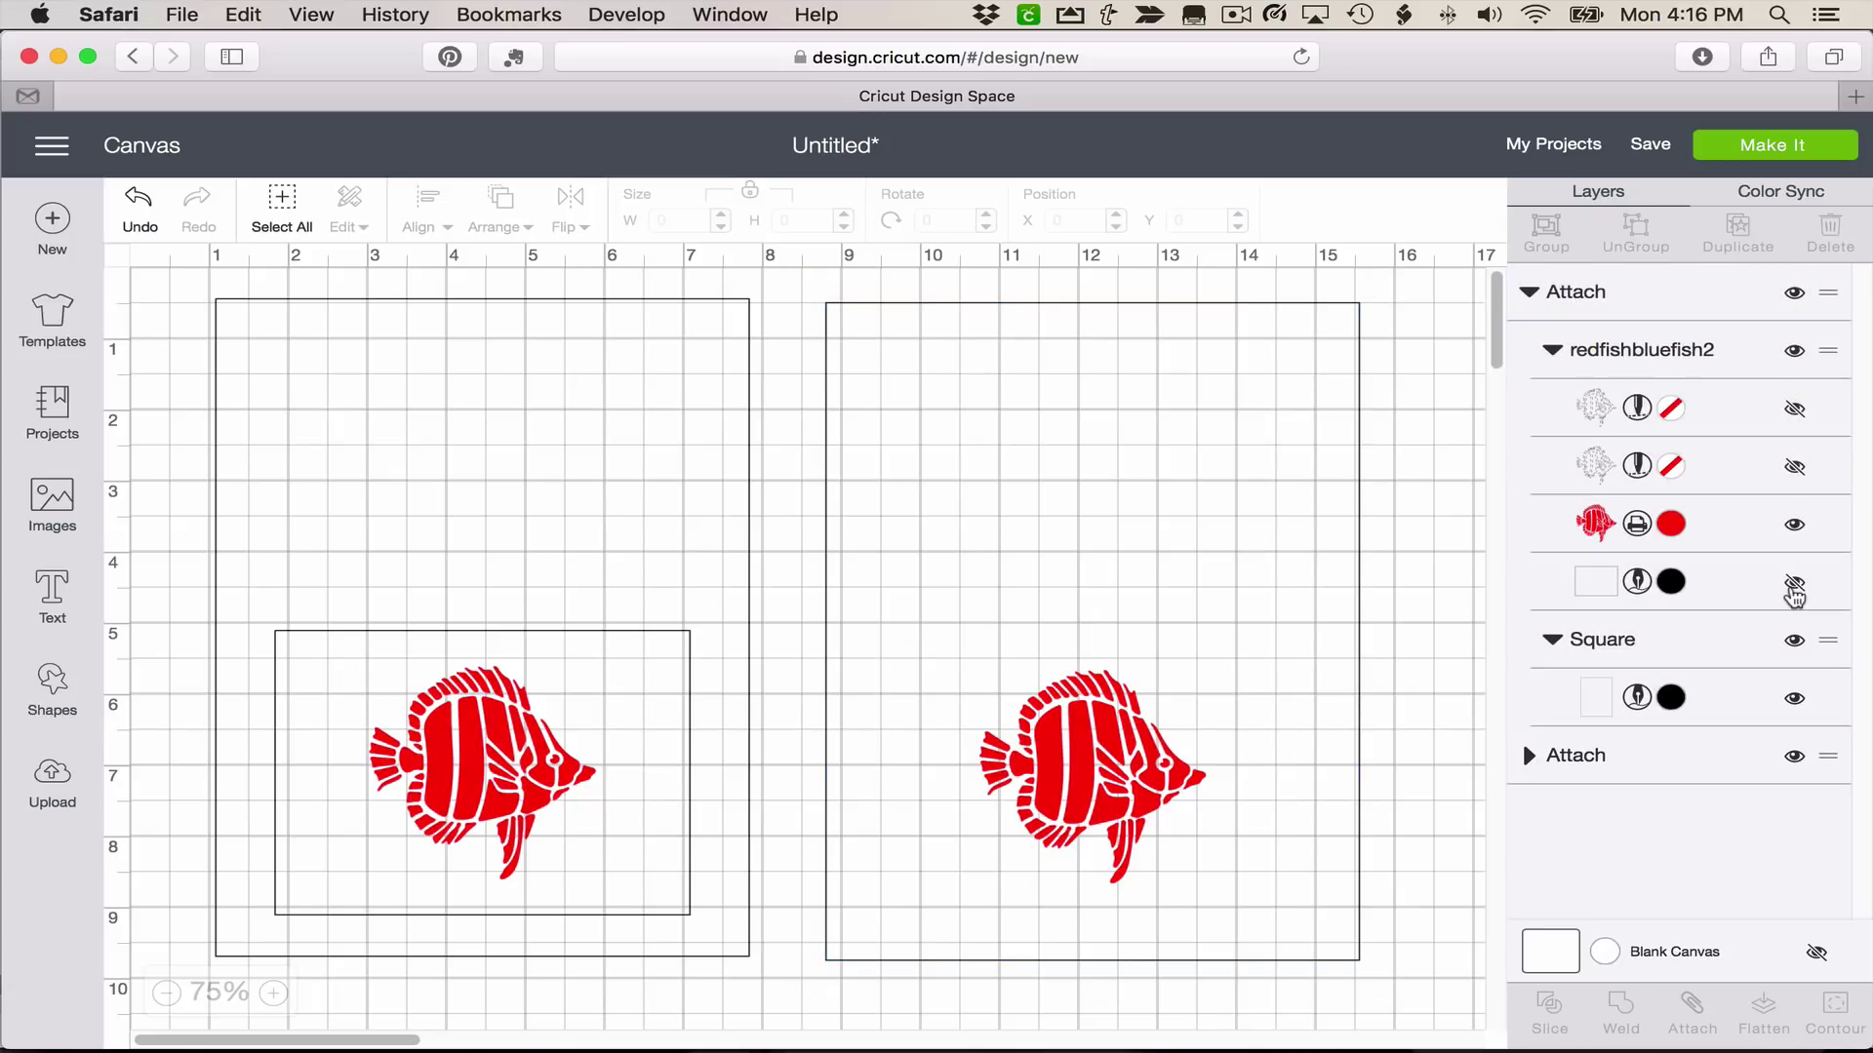
{"action": "left_click", "coordinate": [1793, 527]}
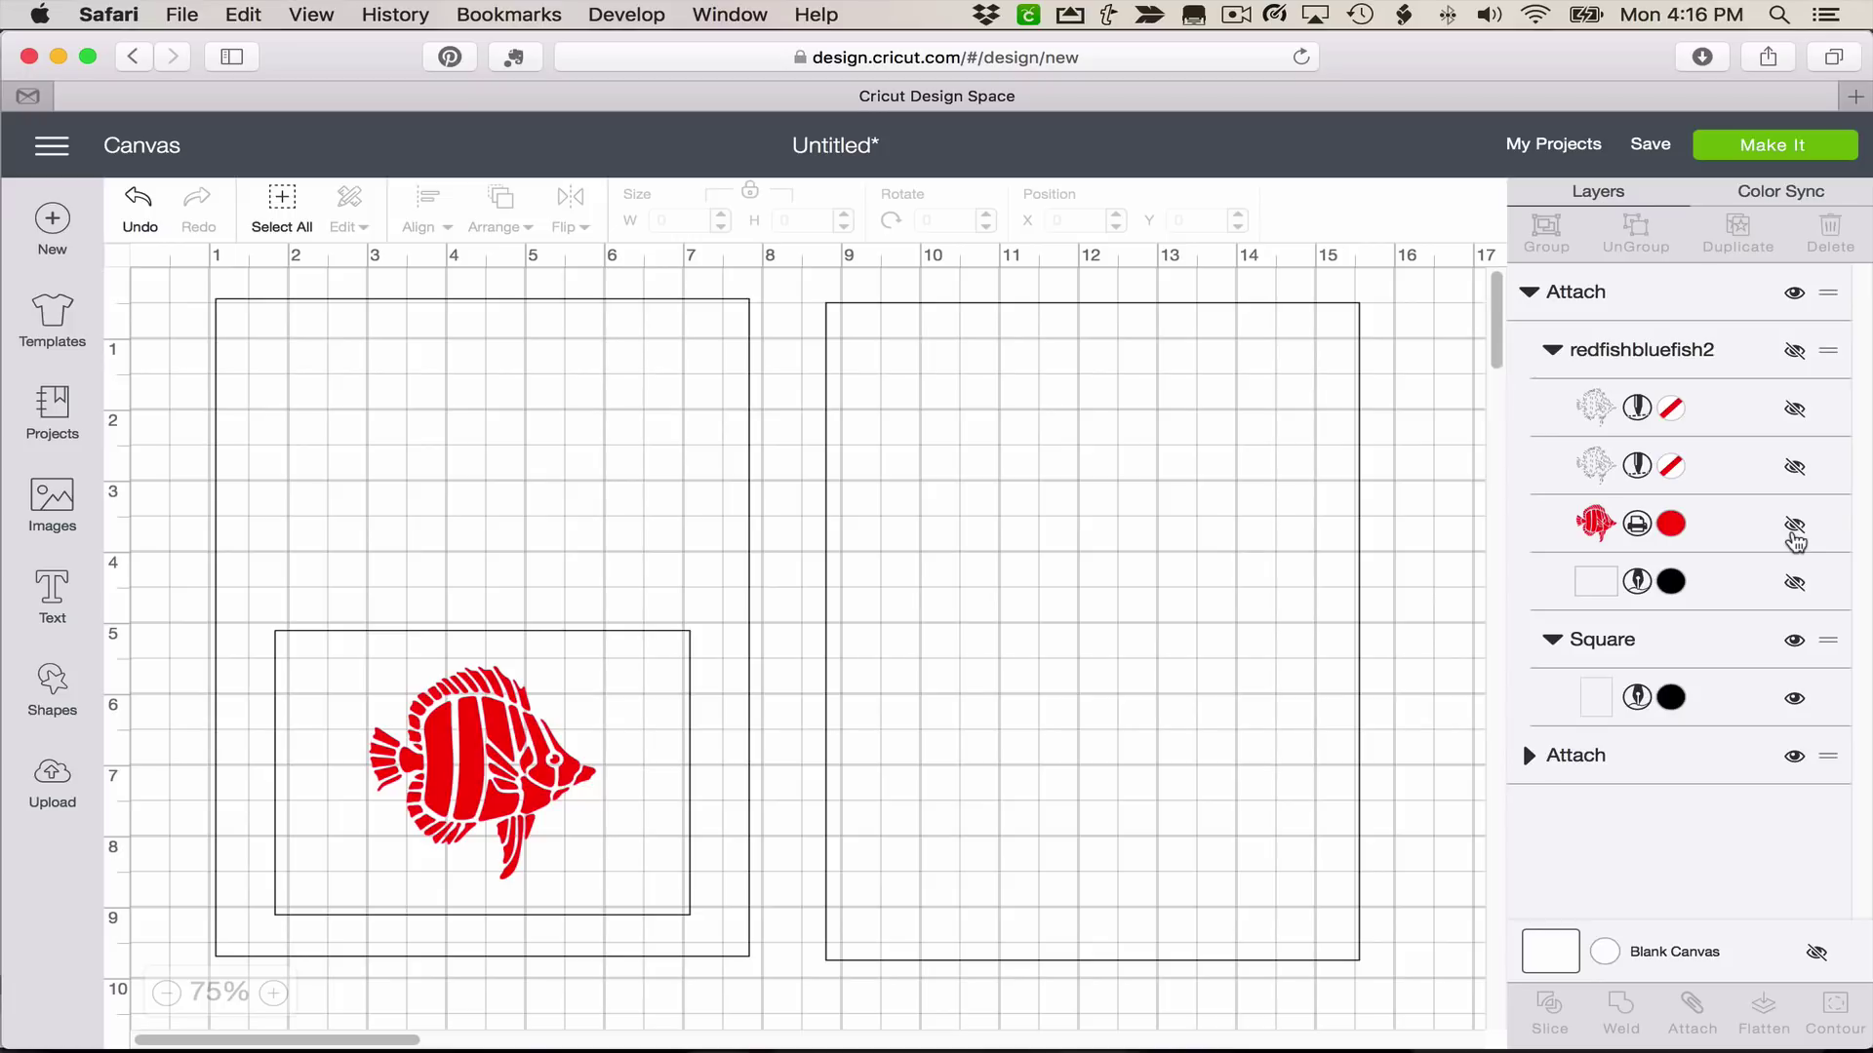
{"action": "left_click", "coordinate": [1793, 467]}
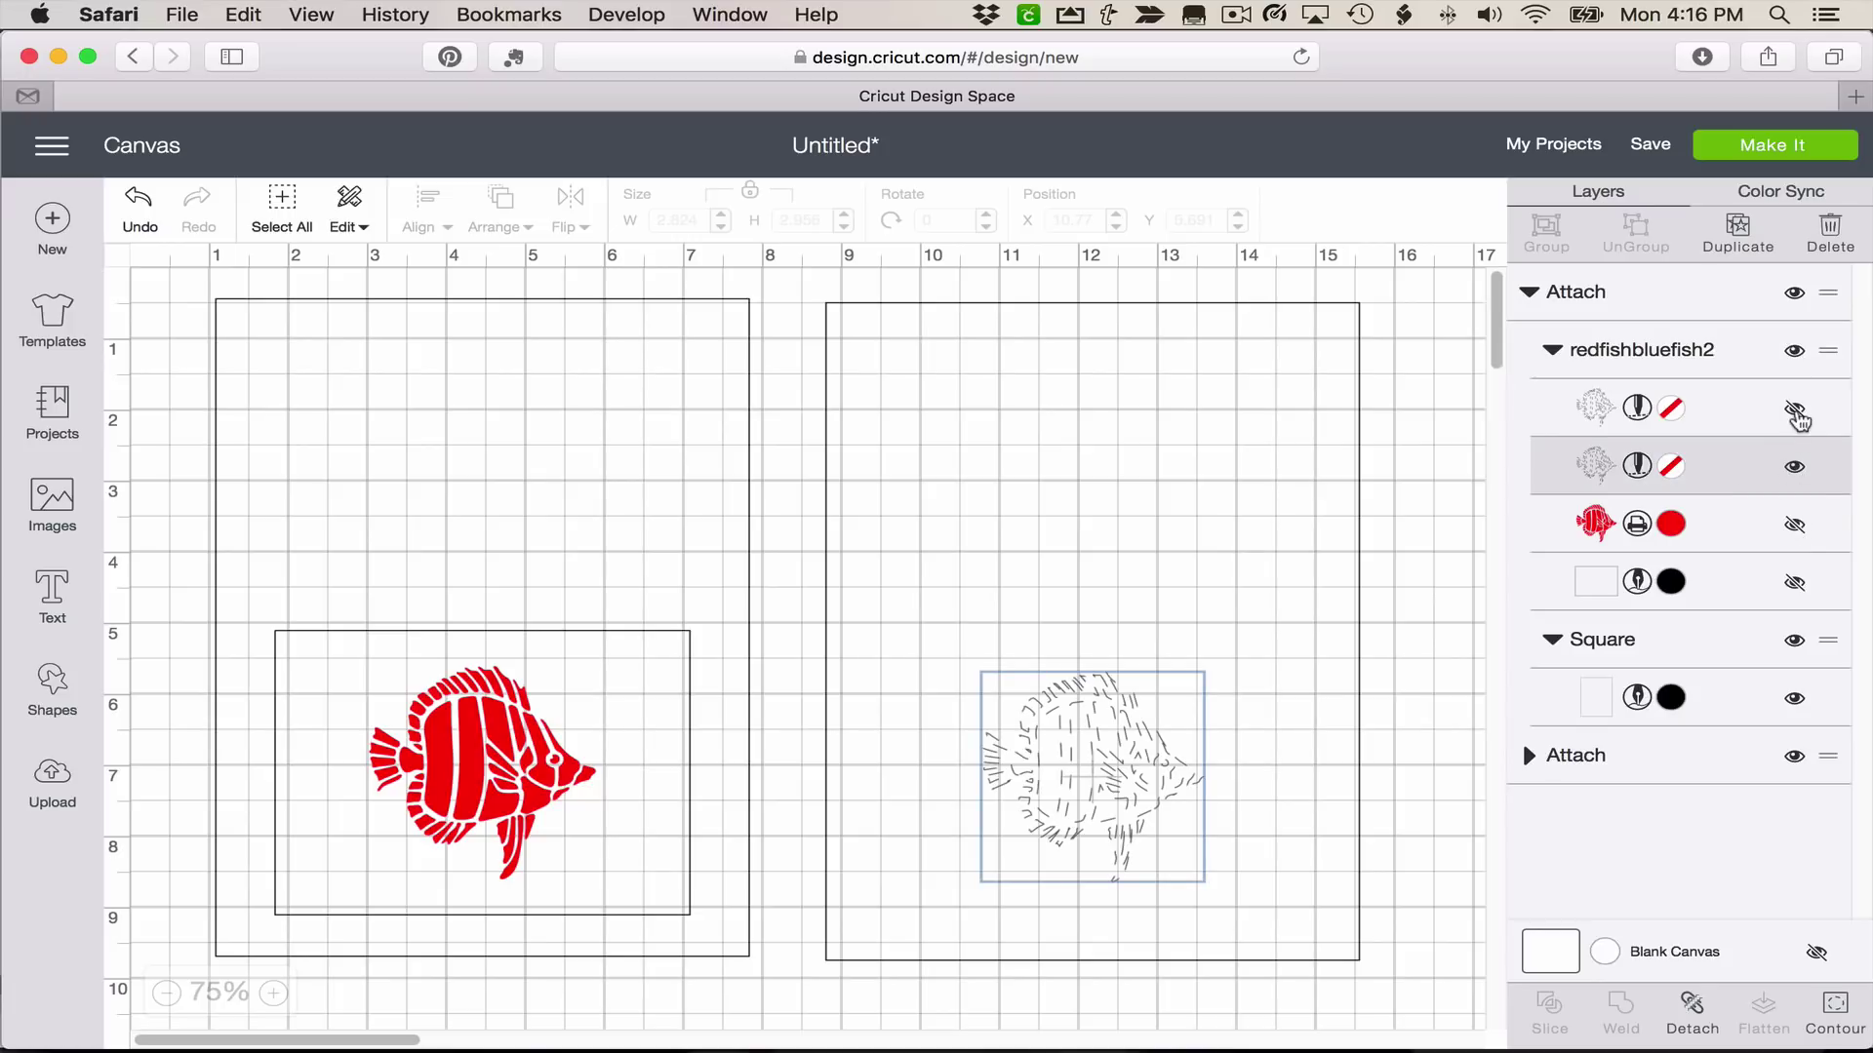
{"action": "left_click", "coordinate": [1796, 413]}
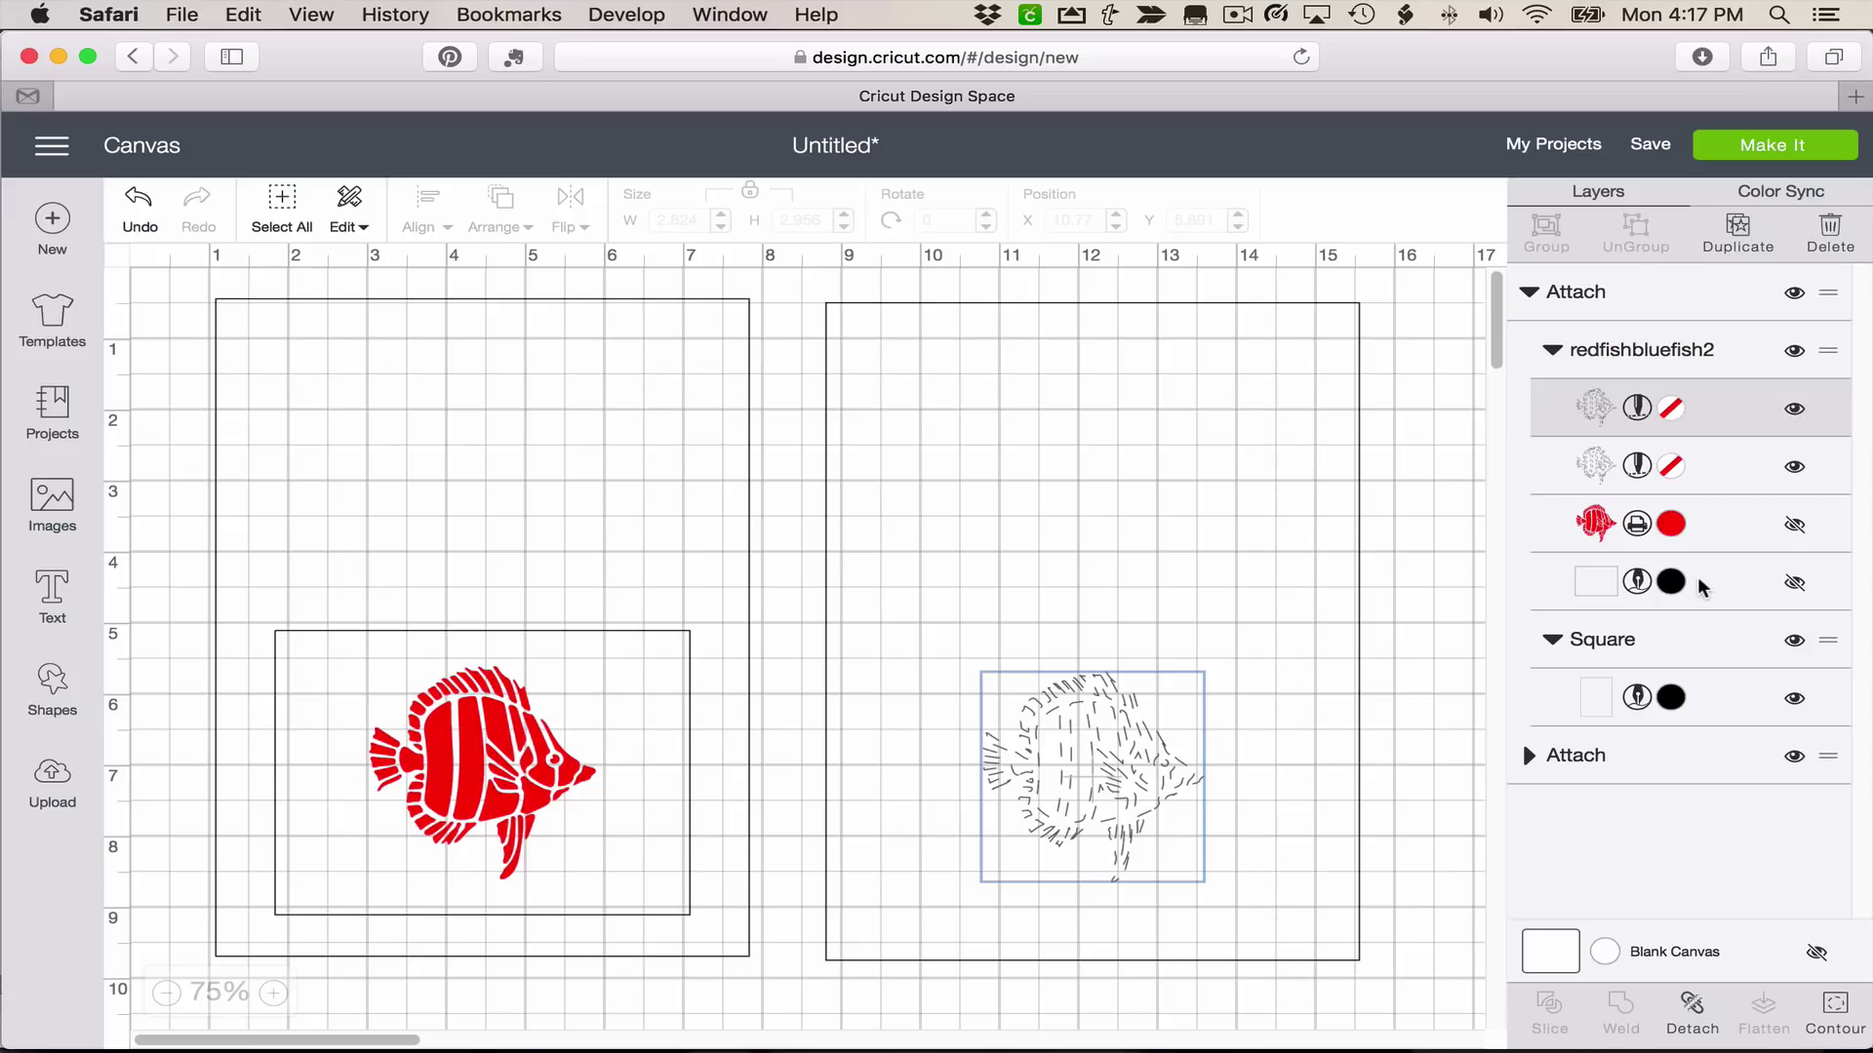
Make the copy's outer Square a printed layer coloured white
{"action": "left_click", "coordinate": [1697, 703]}
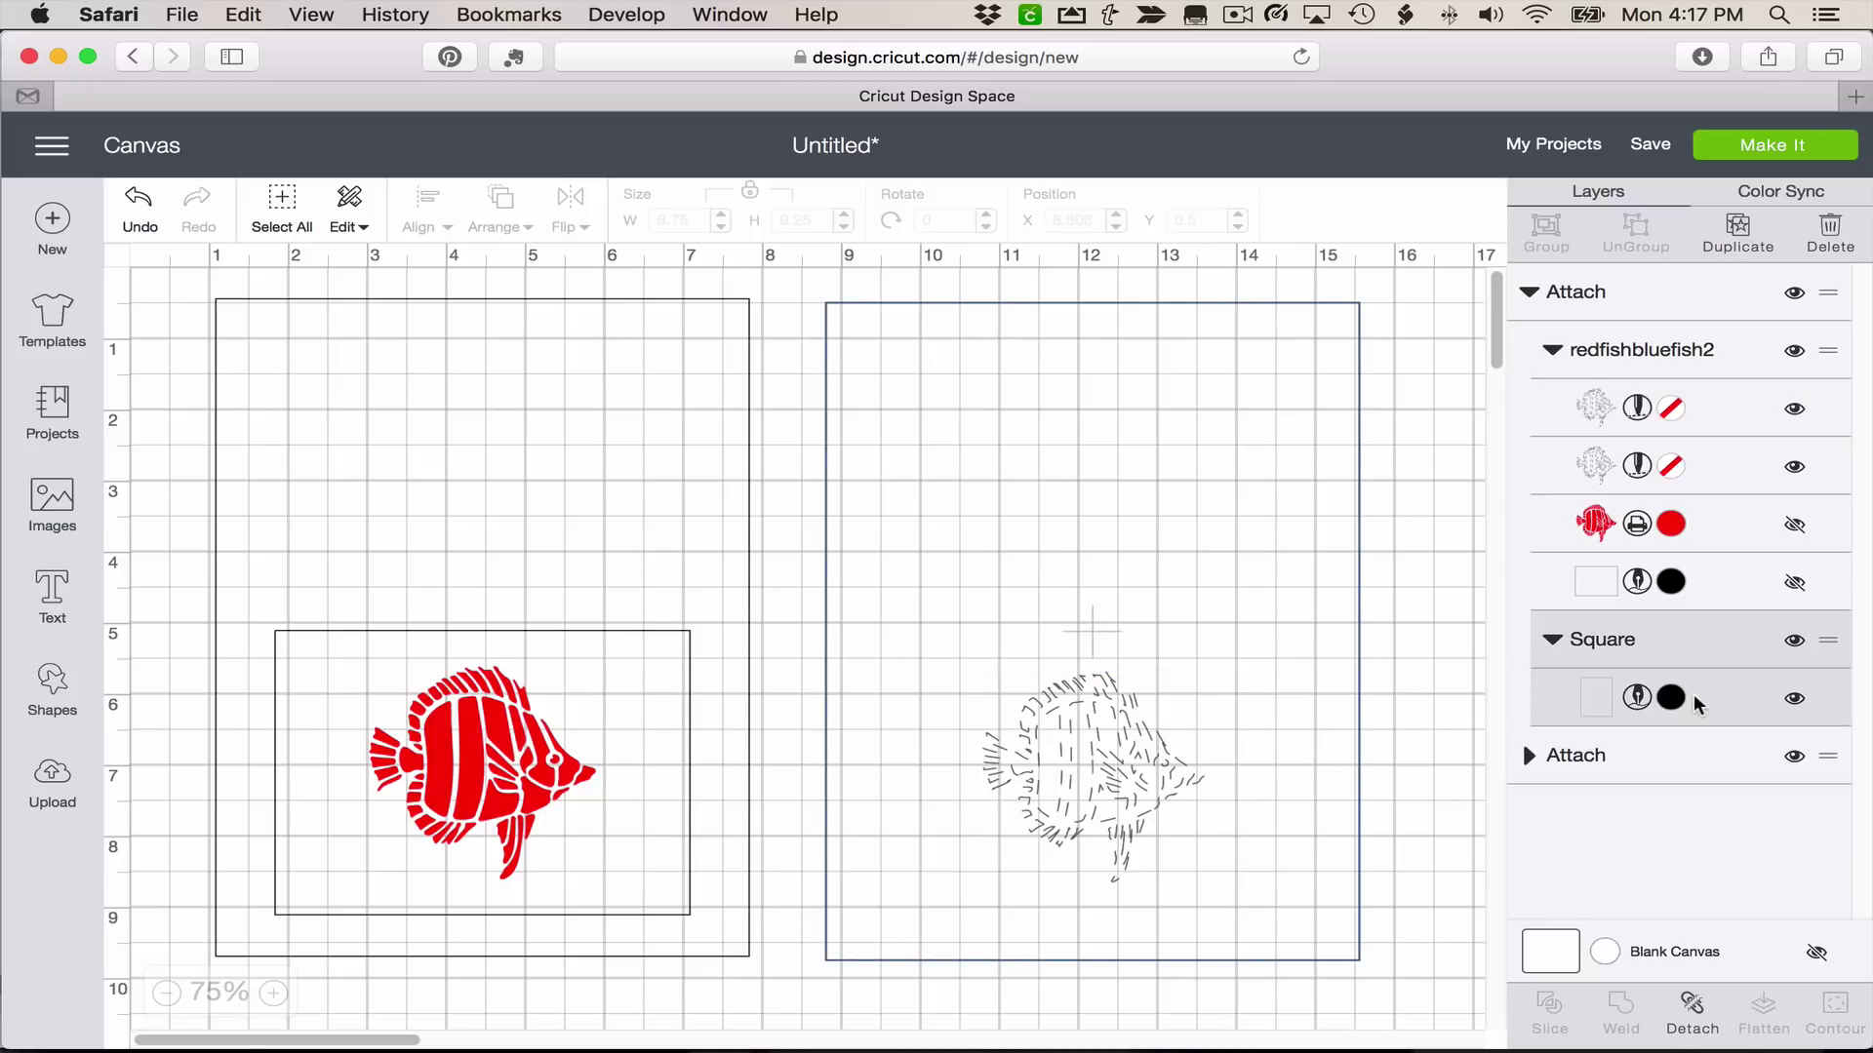
{"action": "left_click", "coordinate": [1671, 698]}
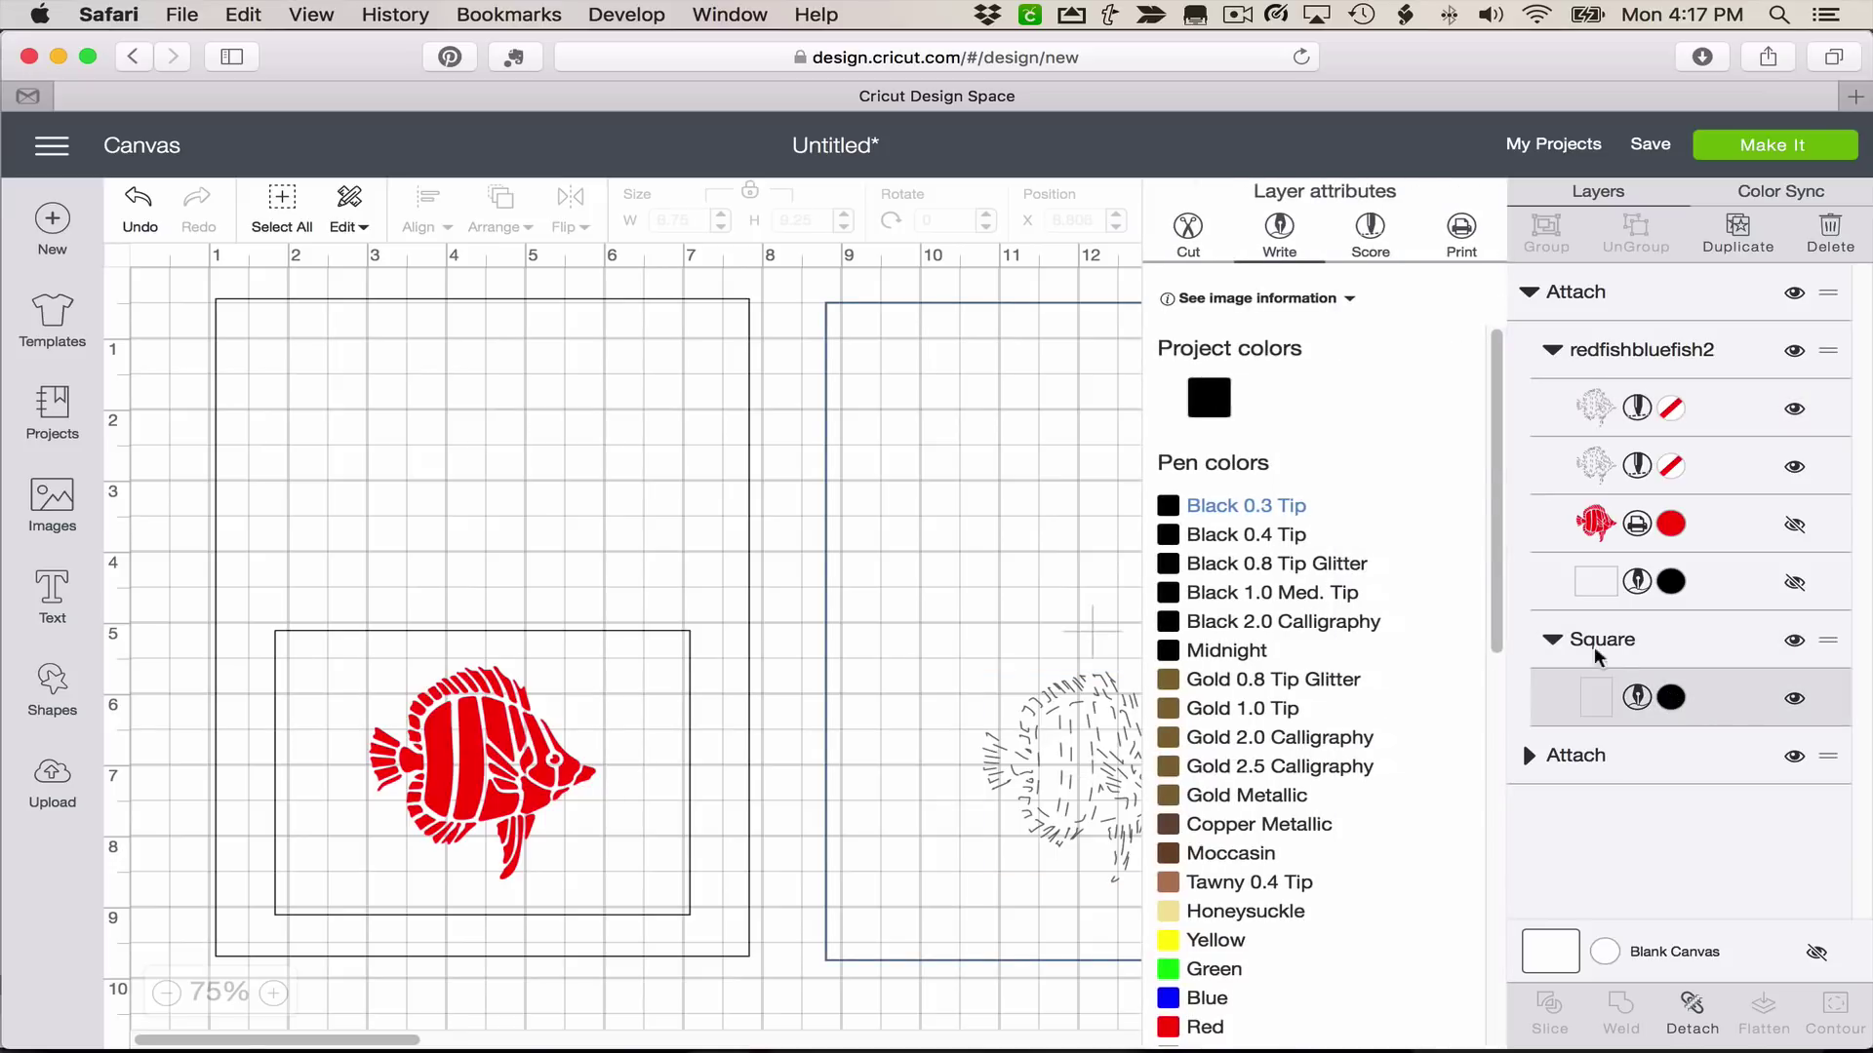
{"action": "left_click", "coordinate": [1460, 243]}
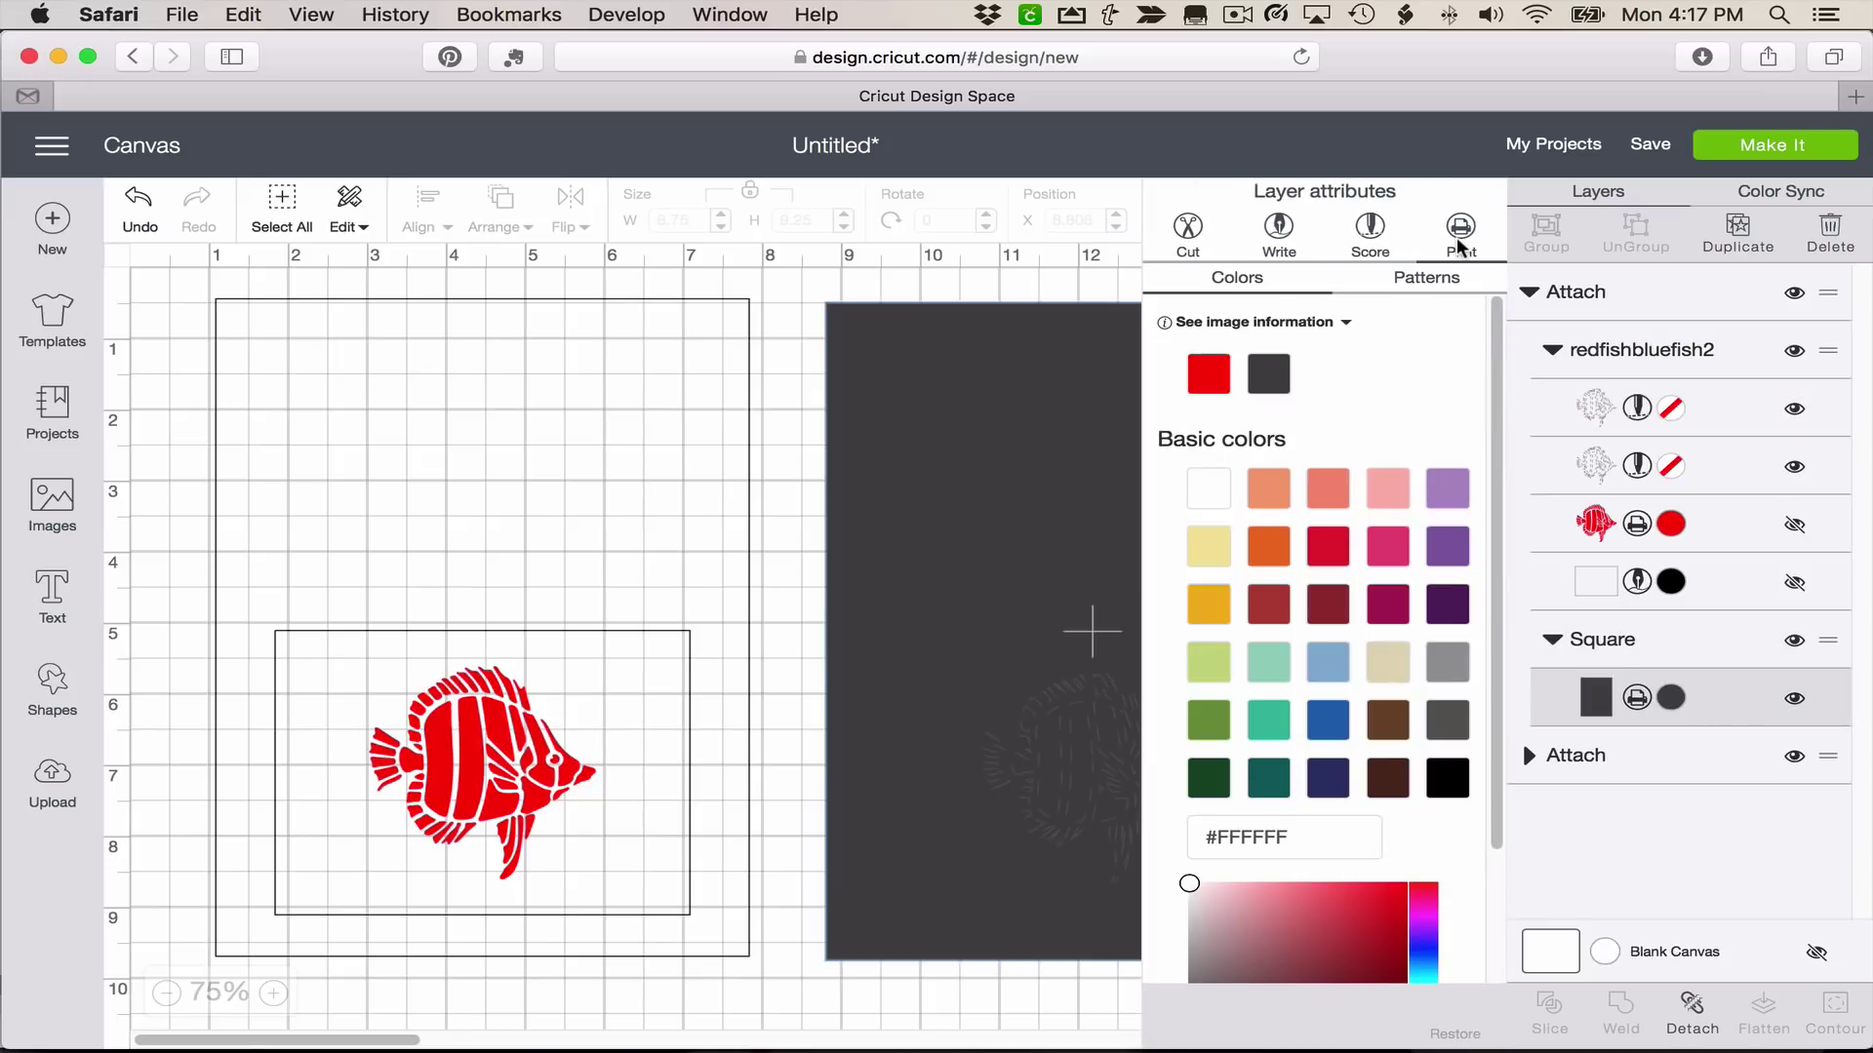
{"action": "left_click", "coordinate": [1200, 499]}
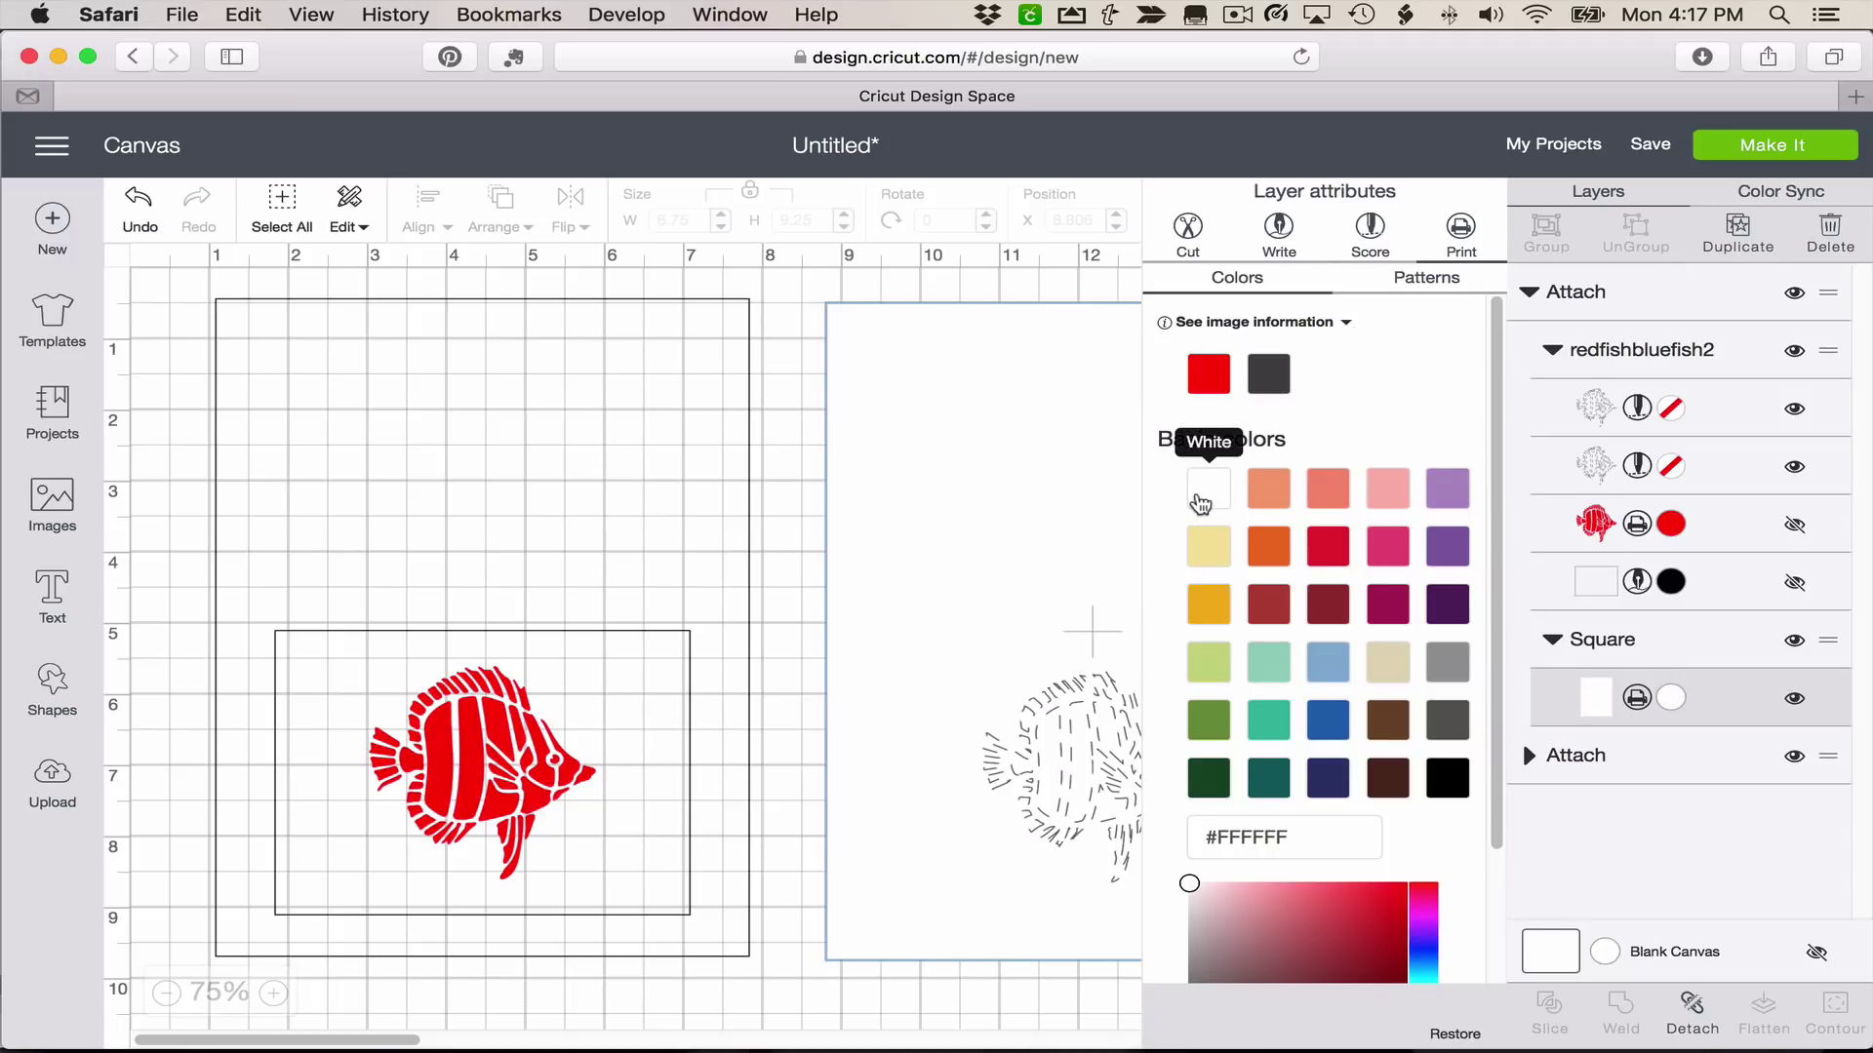
{"action": "left_click", "coordinate": [782, 765]}
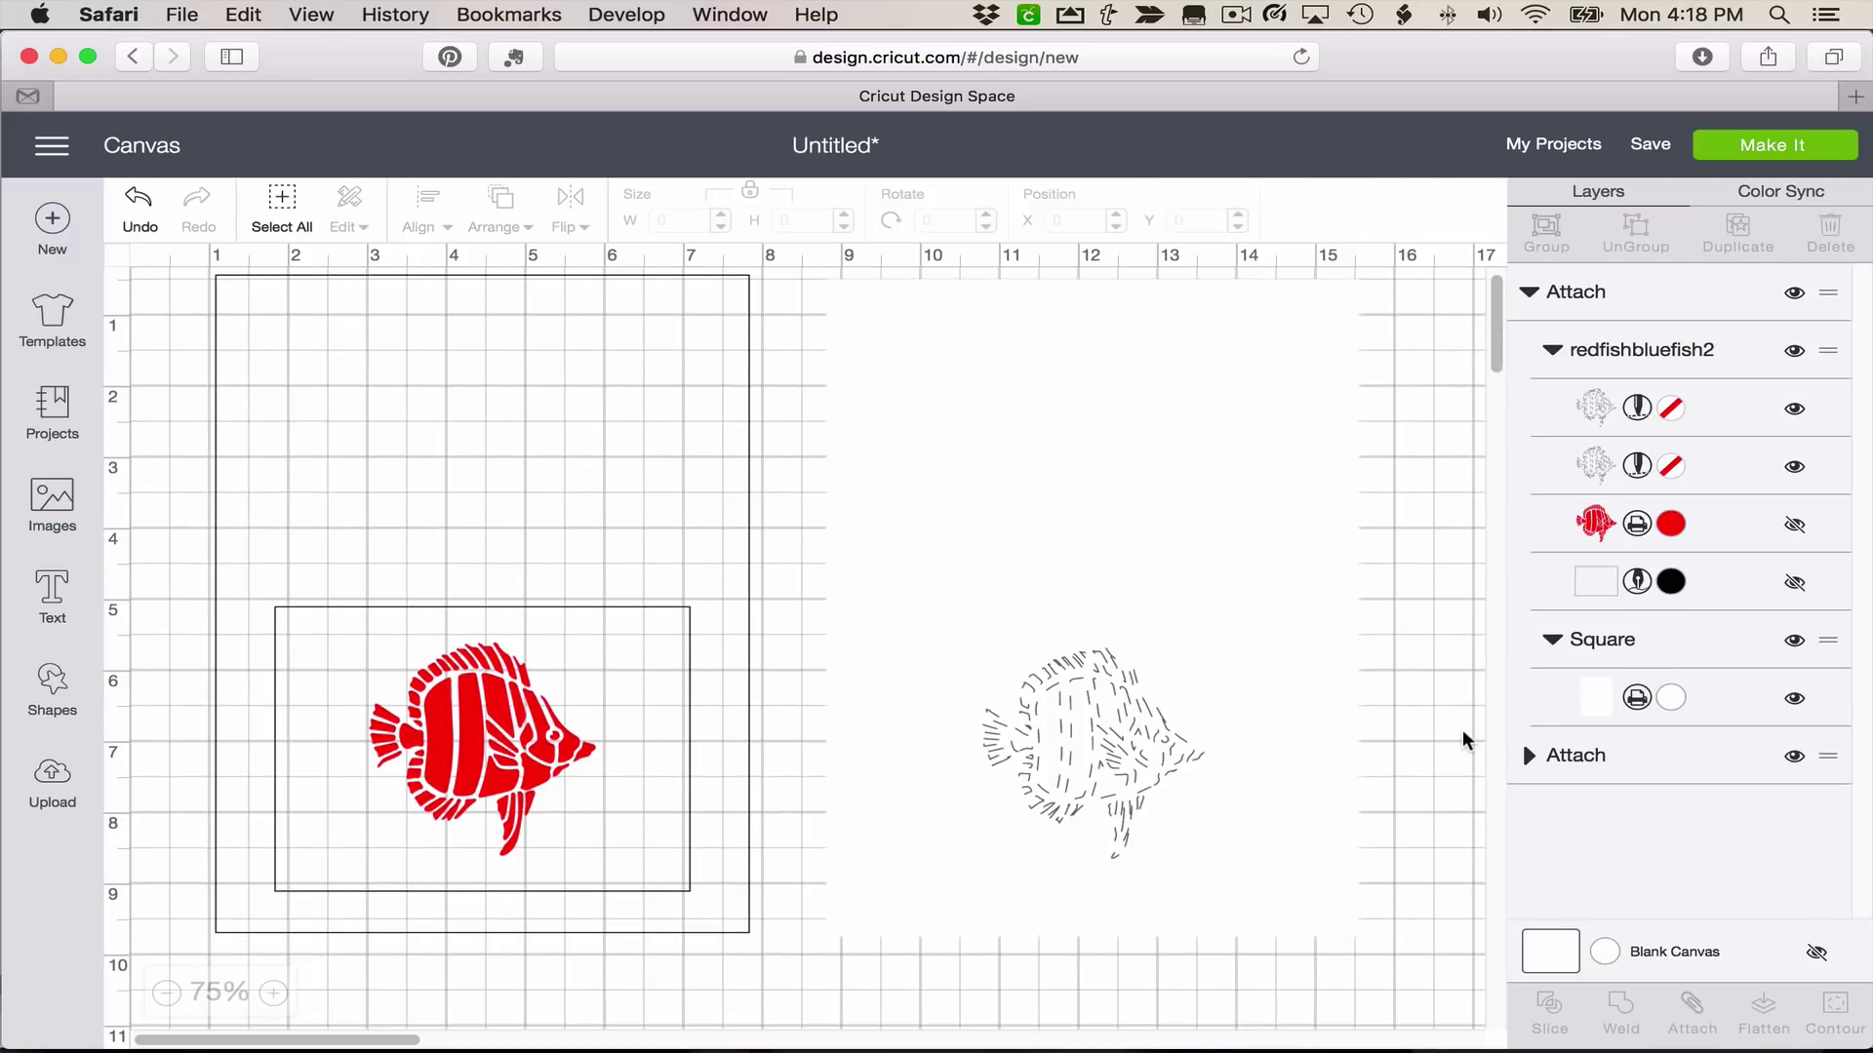
Preview the project's two mats in Make It, viewing the score-line fish mat
{"action": "left_click", "coordinate": [1771, 156]}
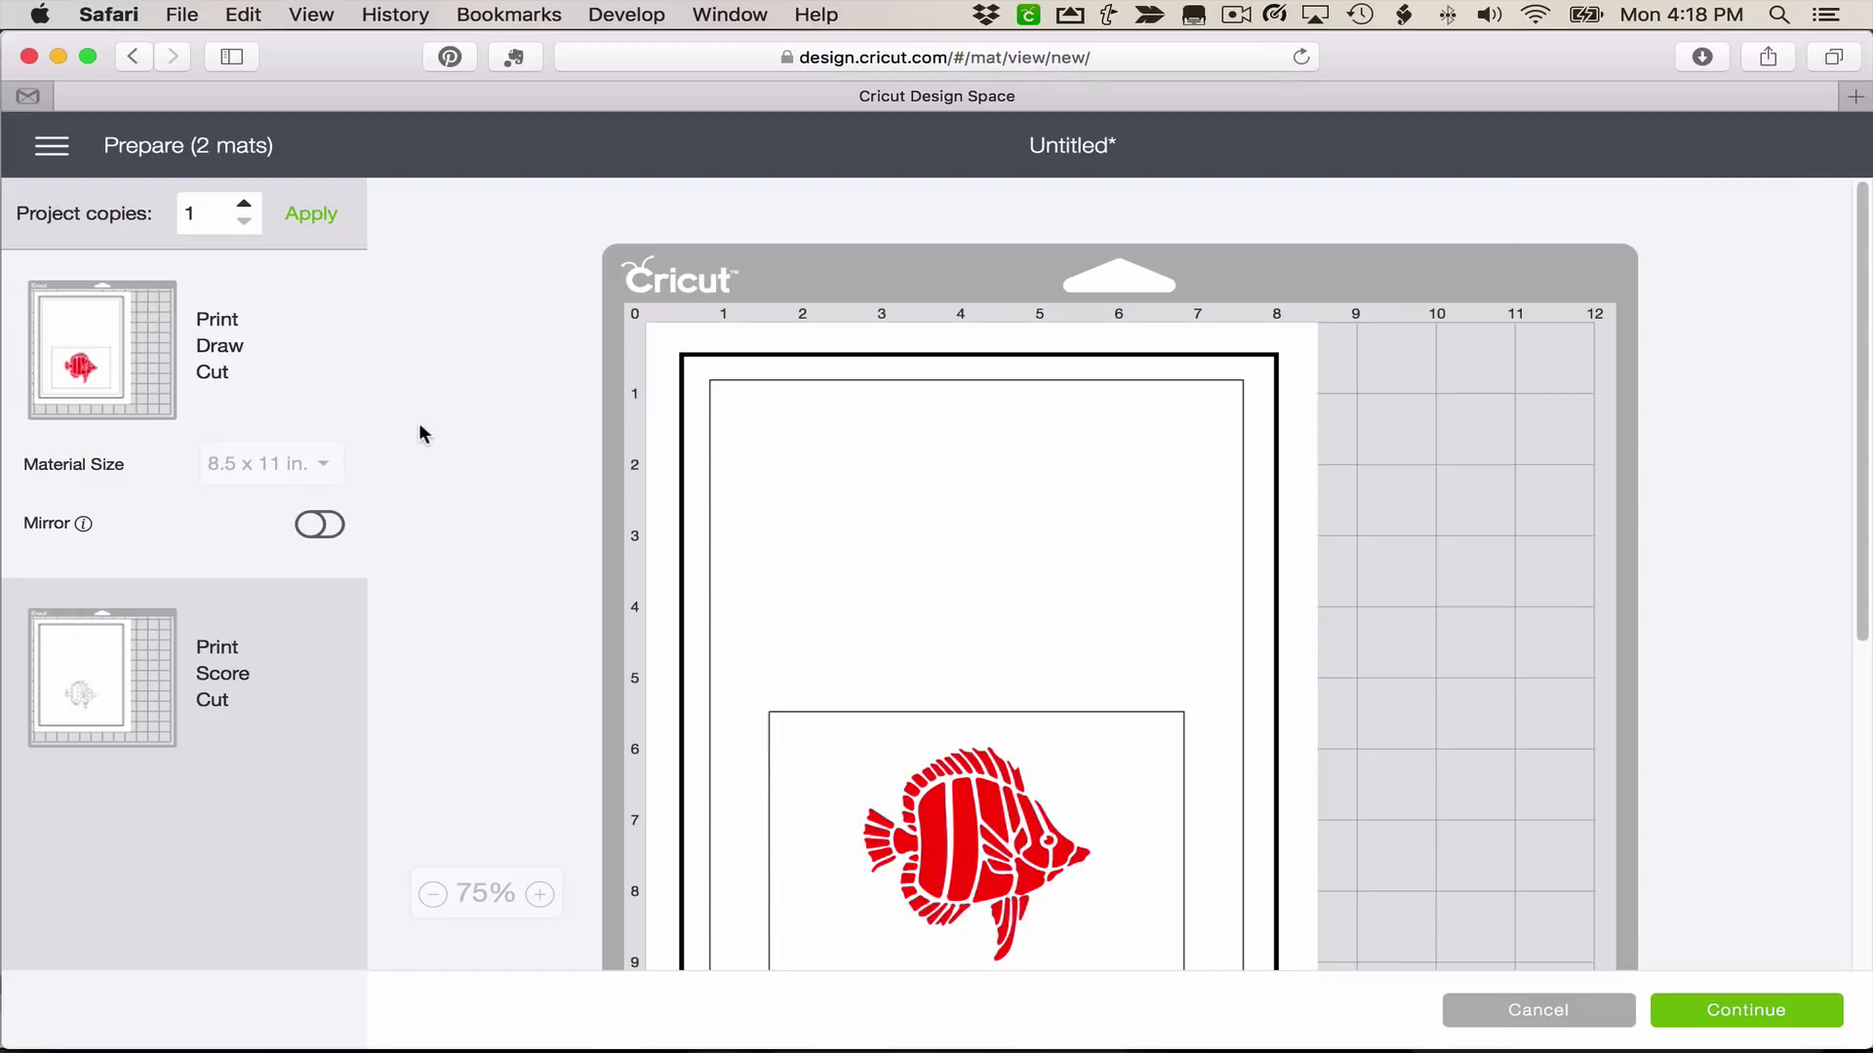
{"action": "scroll", "coordinate": [419, 429], "scroll_direction": "down", "scroll_amount": 5}
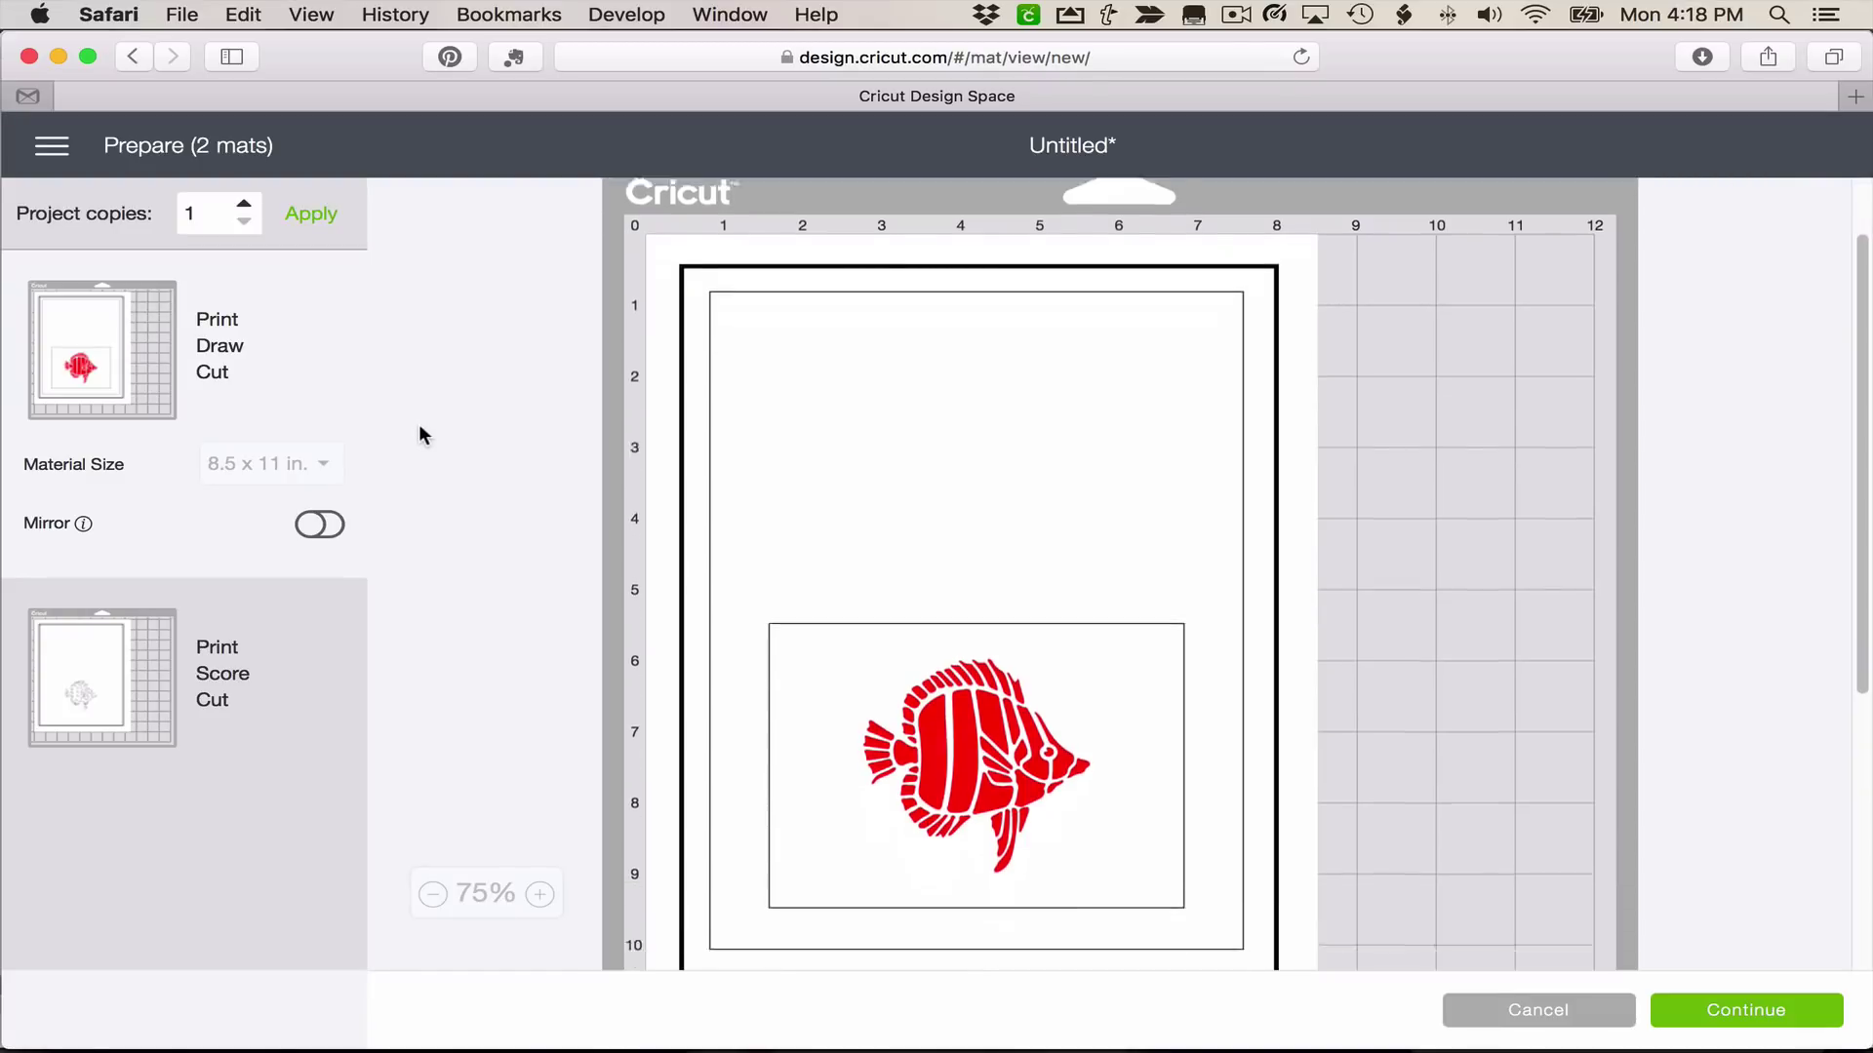
{"action": "left_click", "coordinate": [131, 648]}
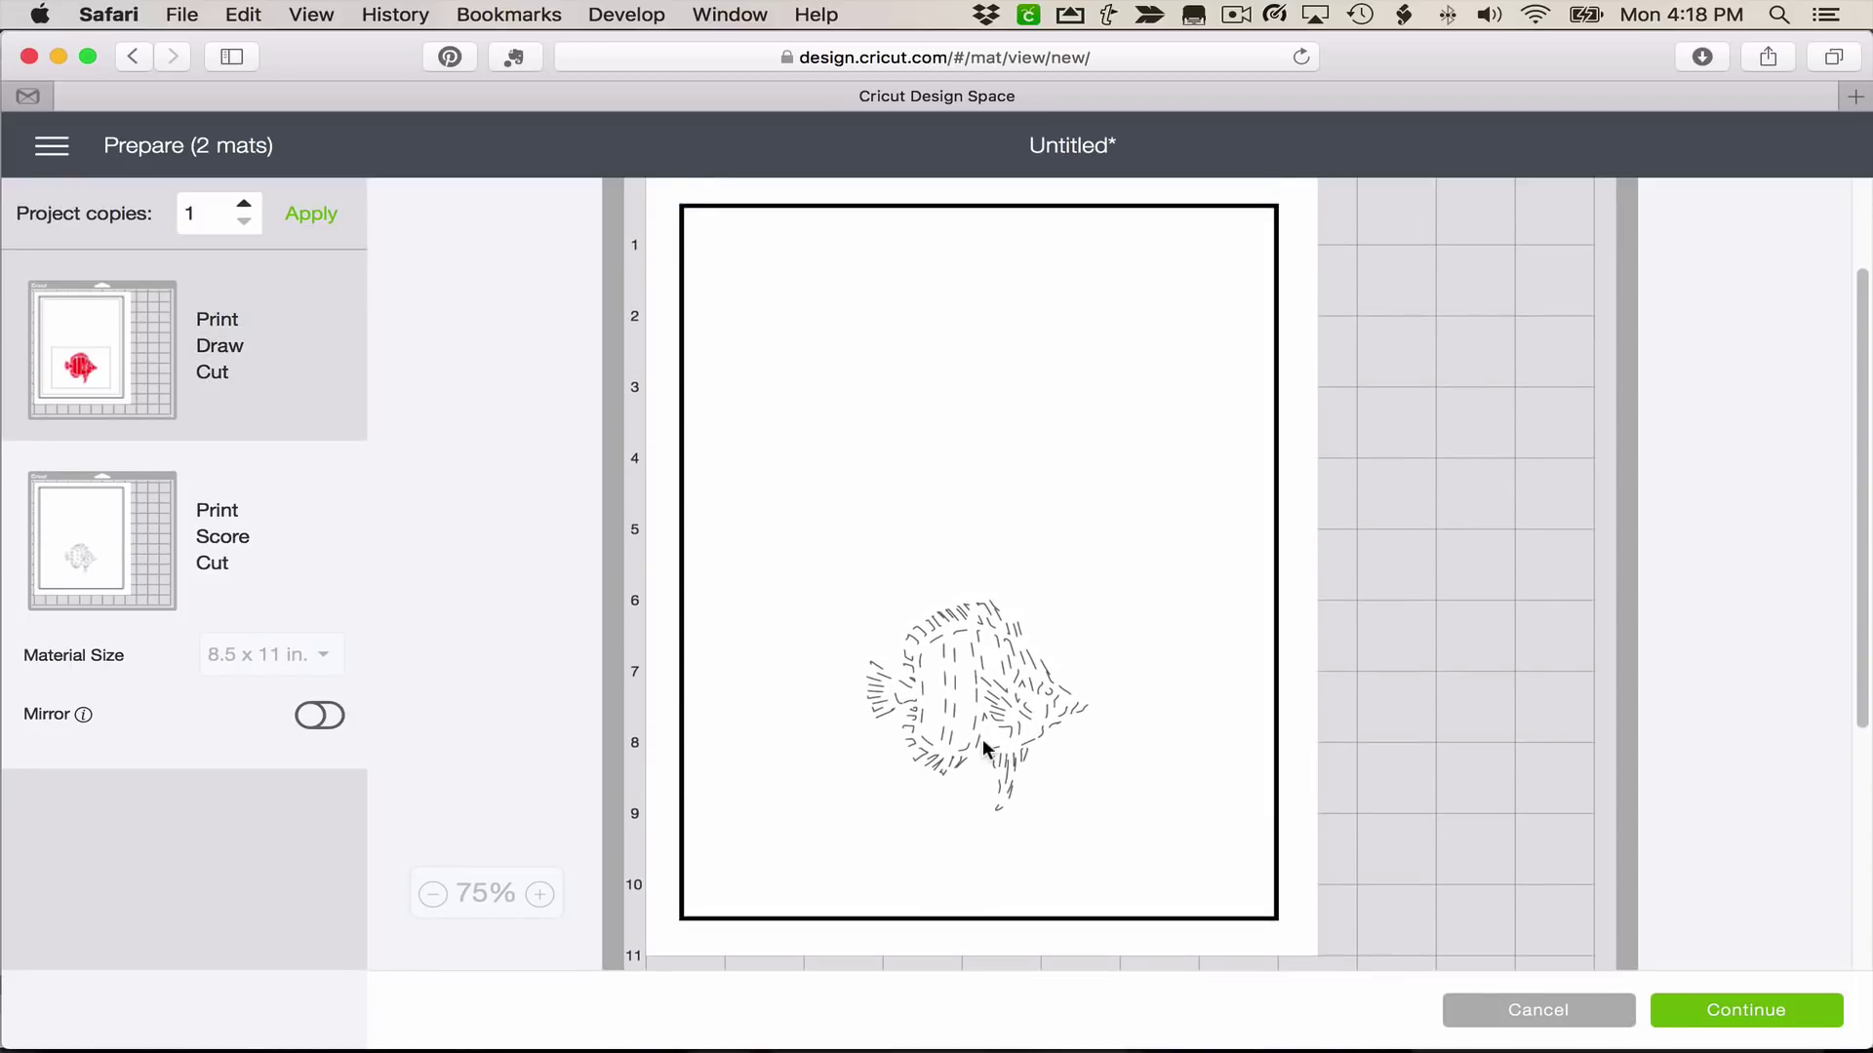
{"action": "left_click", "coordinate": [1538, 1010]}
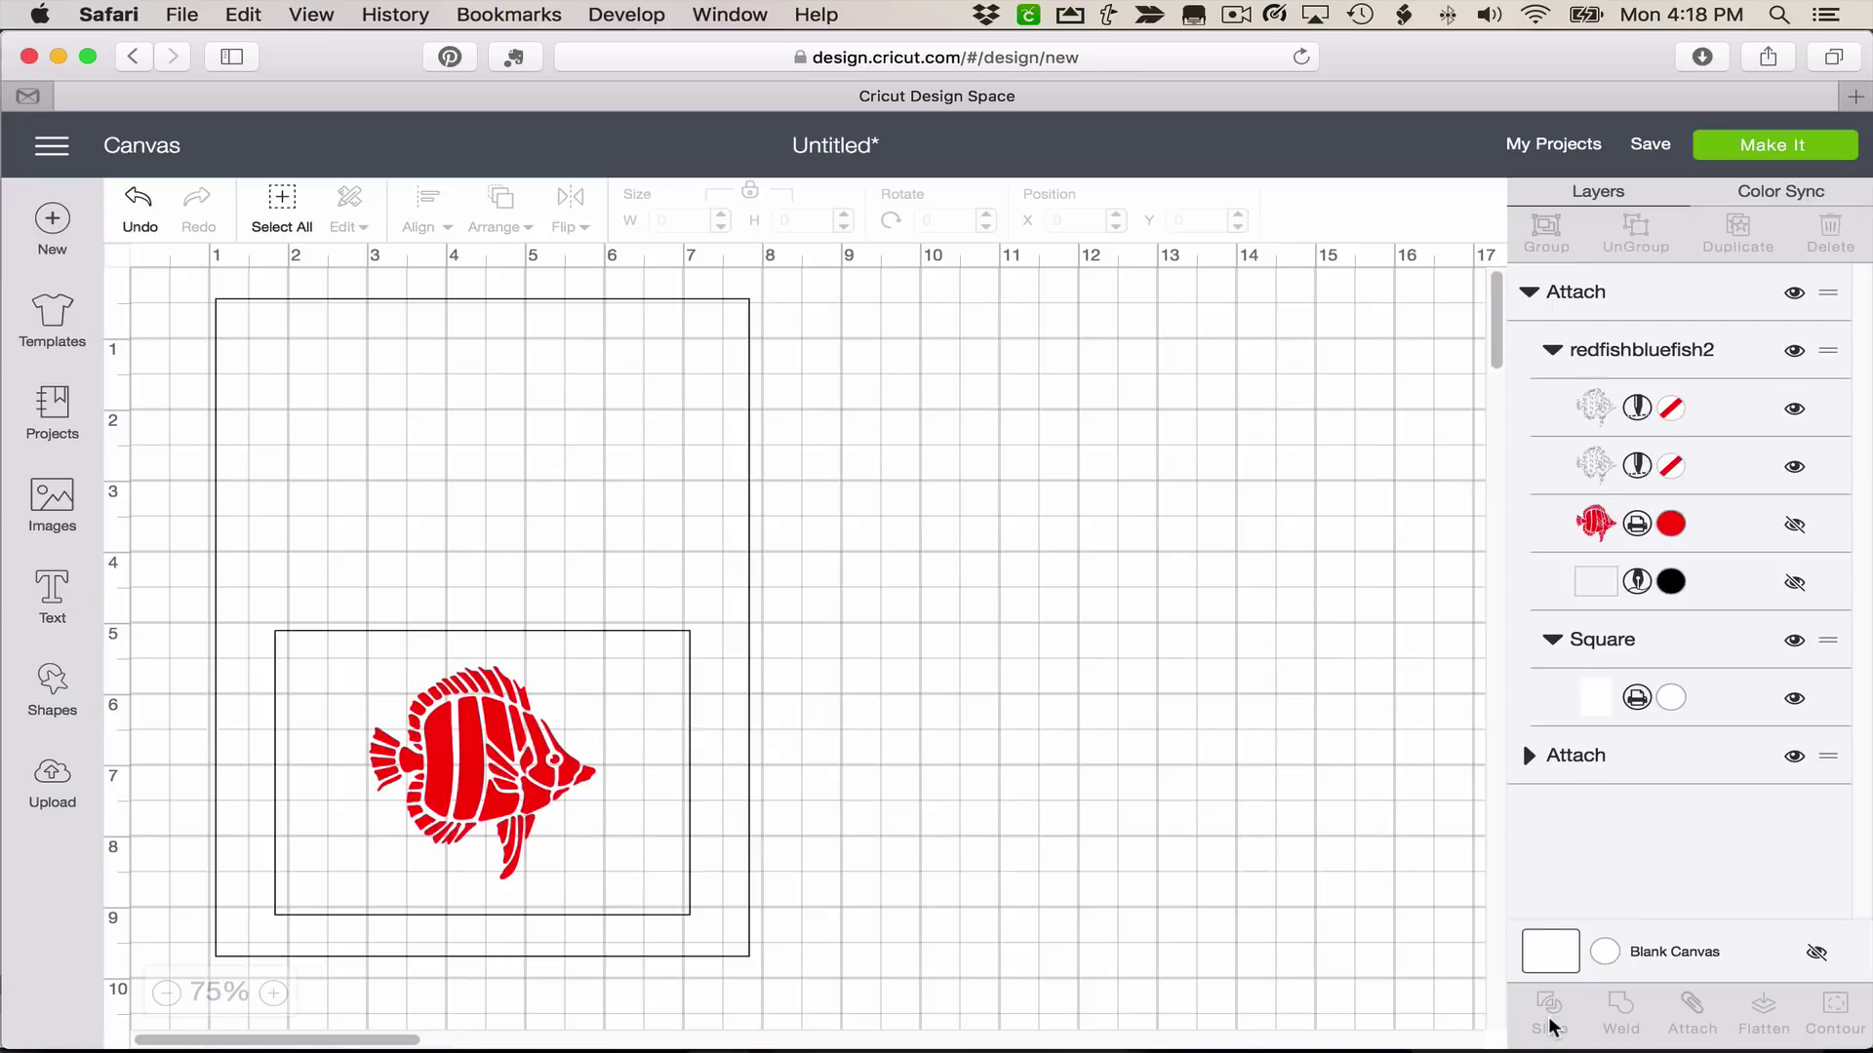